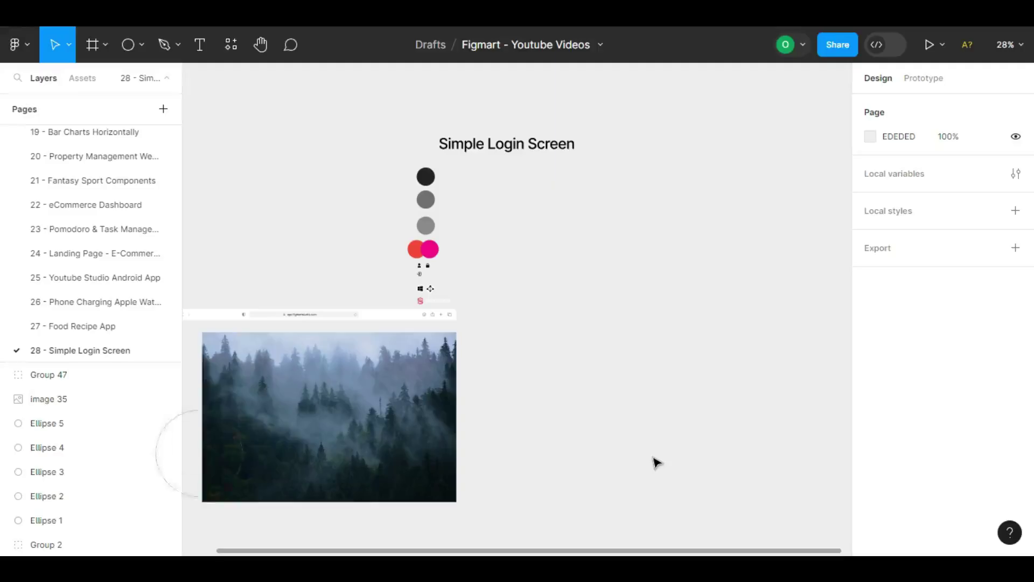
Draw a frame about 781 × 1134 on the empty canvas and fill it with the darkest swatch color, 232323
key("f")
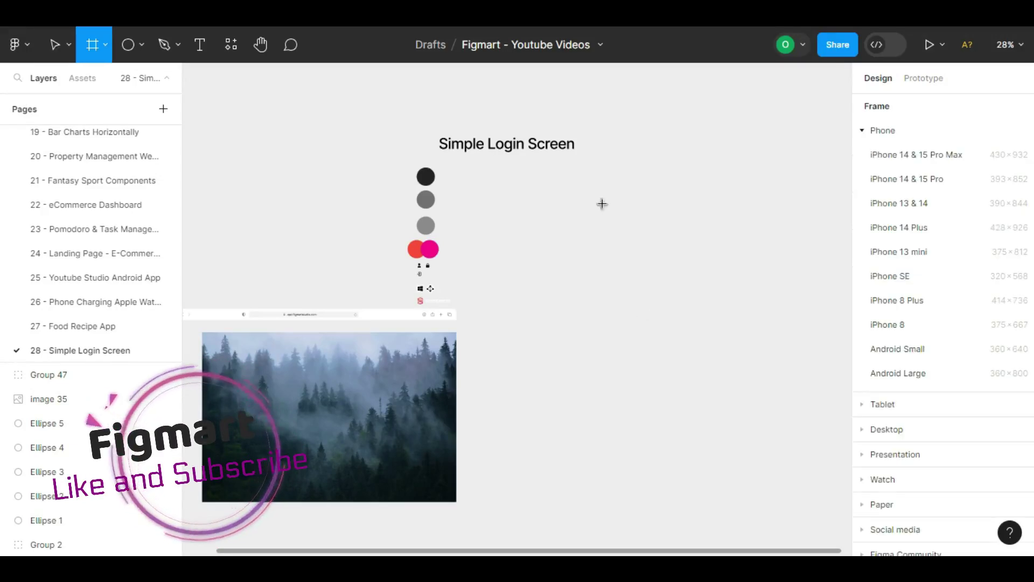
mouse_move(647, 176)
left_mouse_down()
mouse_move(820, 434)
mouse_move(813, 416)
left_mouse_up()
key("i")
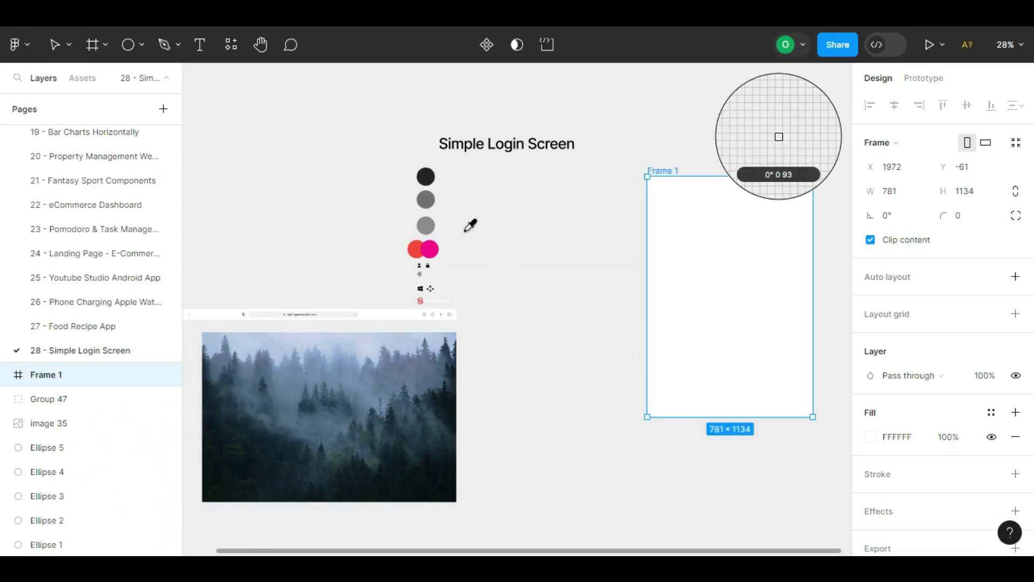
left_click(425, 176)
scroll(715, 238, "up", 3)
left_click_drag(765, 237, 617, 241)
scroll(616, 240, "up", 2)
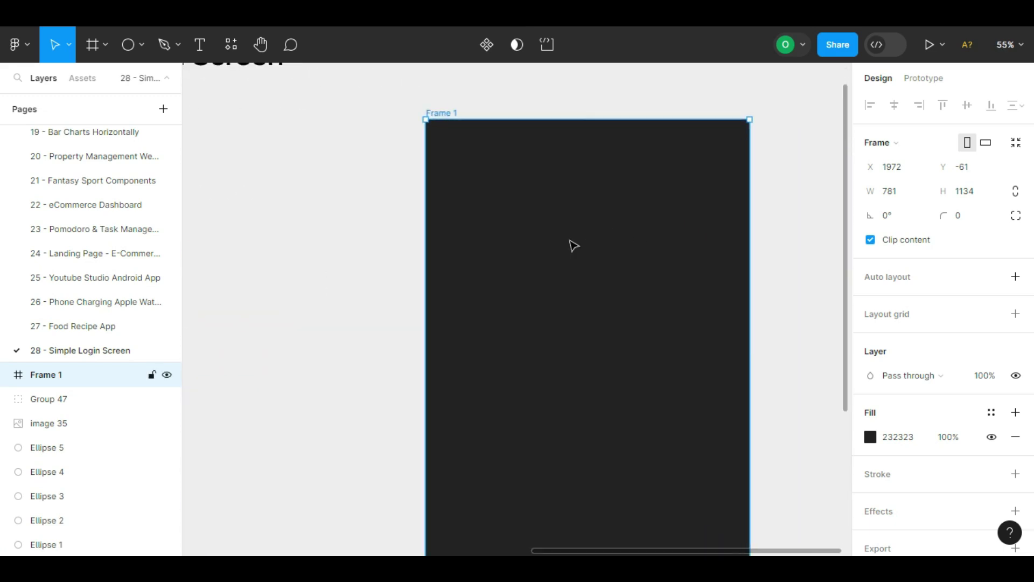
Add the text "Welcome" in the upper part of the dark frame with font size 16 and Medium weight
key("t")
left_click(484, 233)
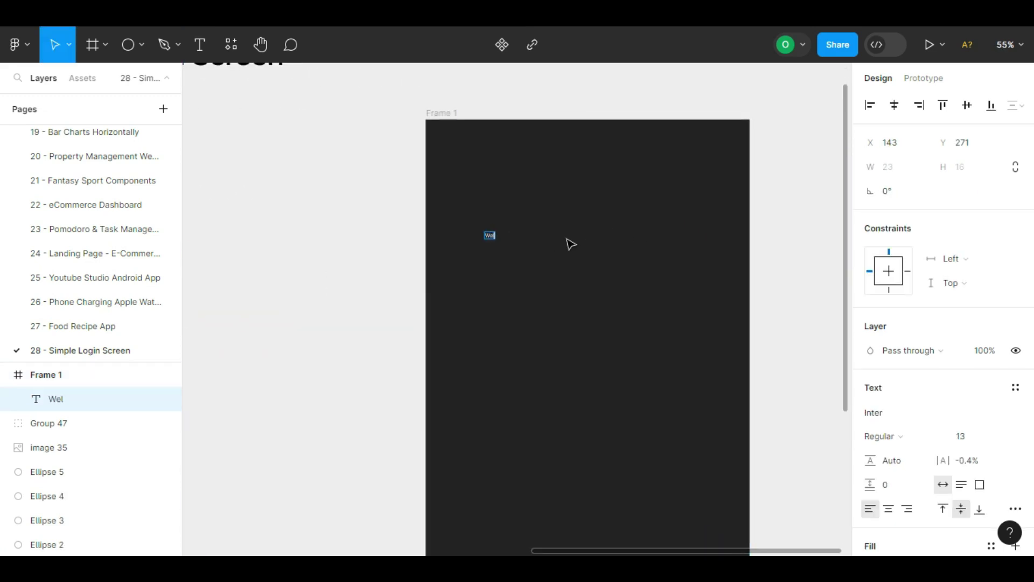
scroll(571, 244, "up", 5)
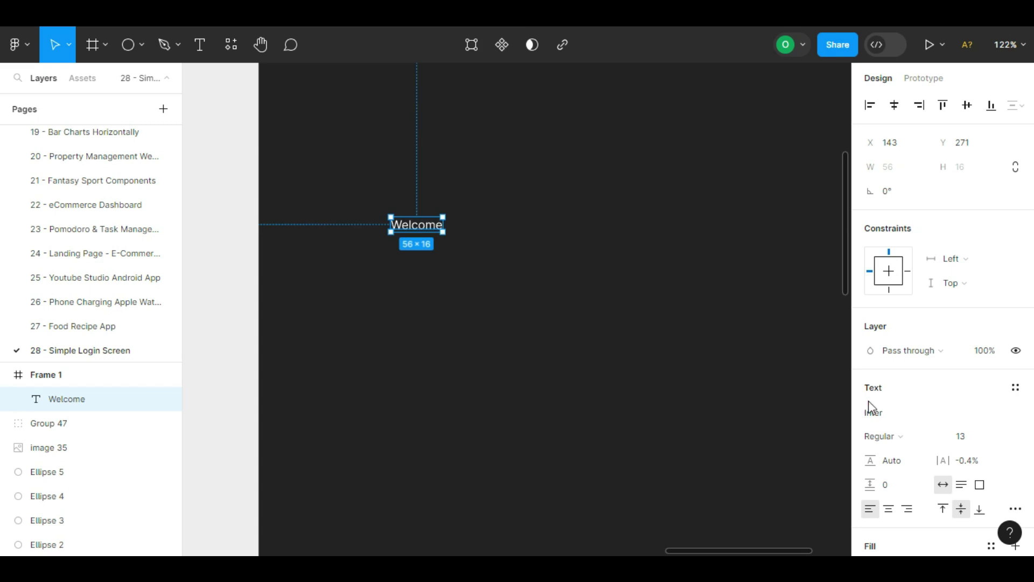
type("16")
key("Return")
left_click(878, 436)
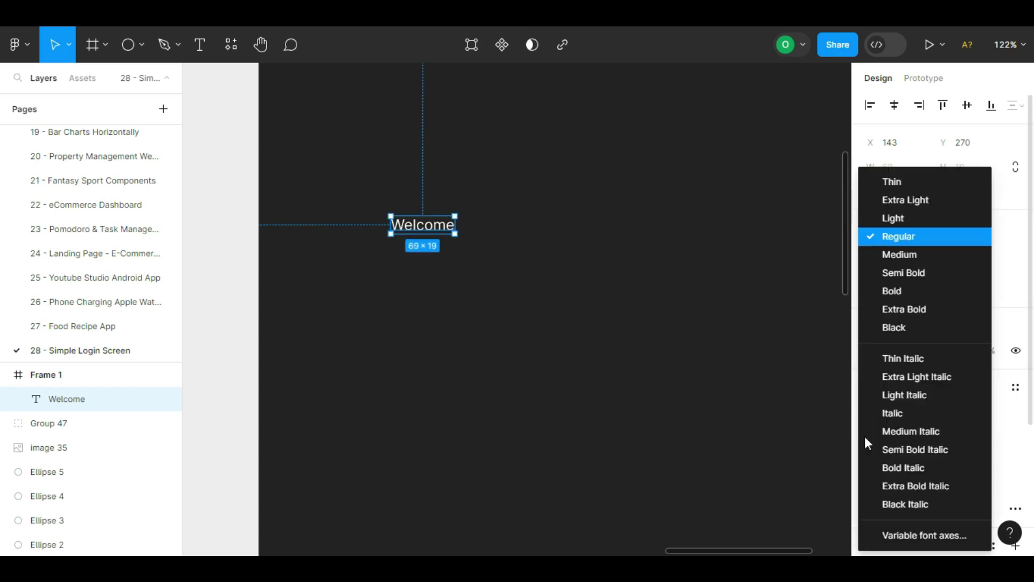
left_click(908, 258)
Duplicate the "Welcome" text directly below, change the copy to "Sign in" and set its font size to 26
left_click_drag(423, 224, 424, 257, "alt")
key("Return")
type("Sign in")
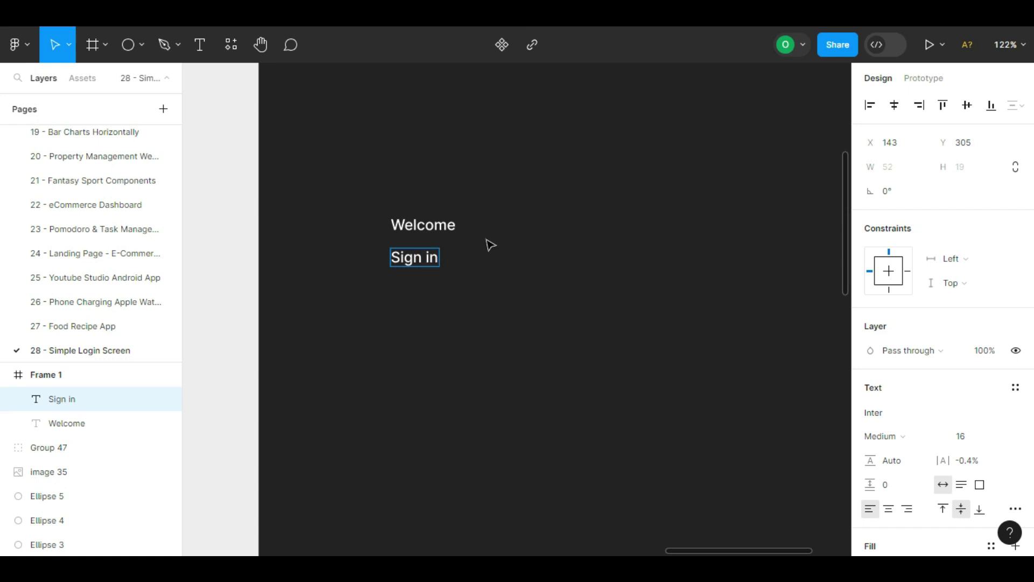
key("Escape")
left_click(963, 437)
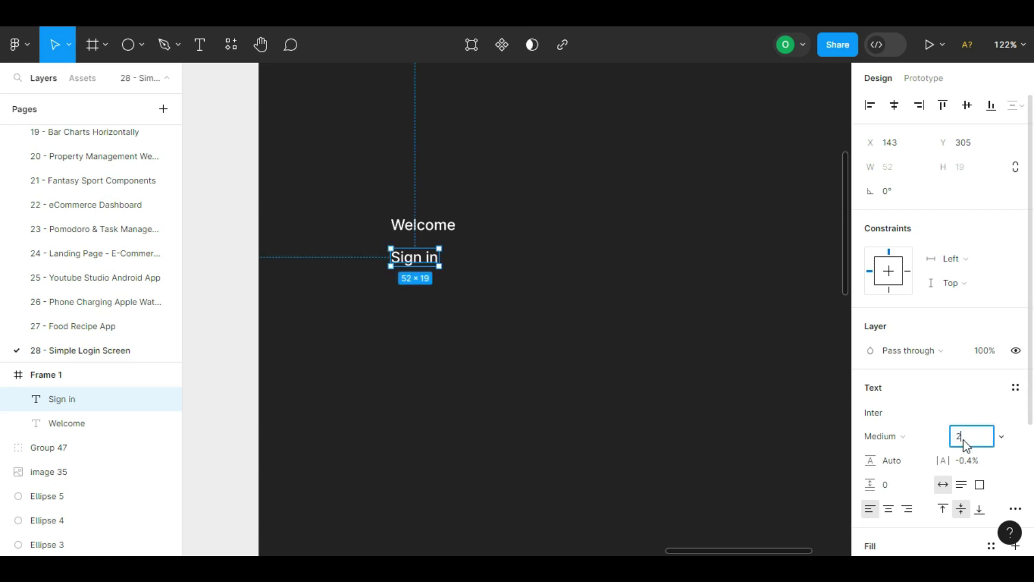
type("26")
key("Return")
left_click_drag(441, 266, 440, 272)
scroll(457, 332, "up", 2)
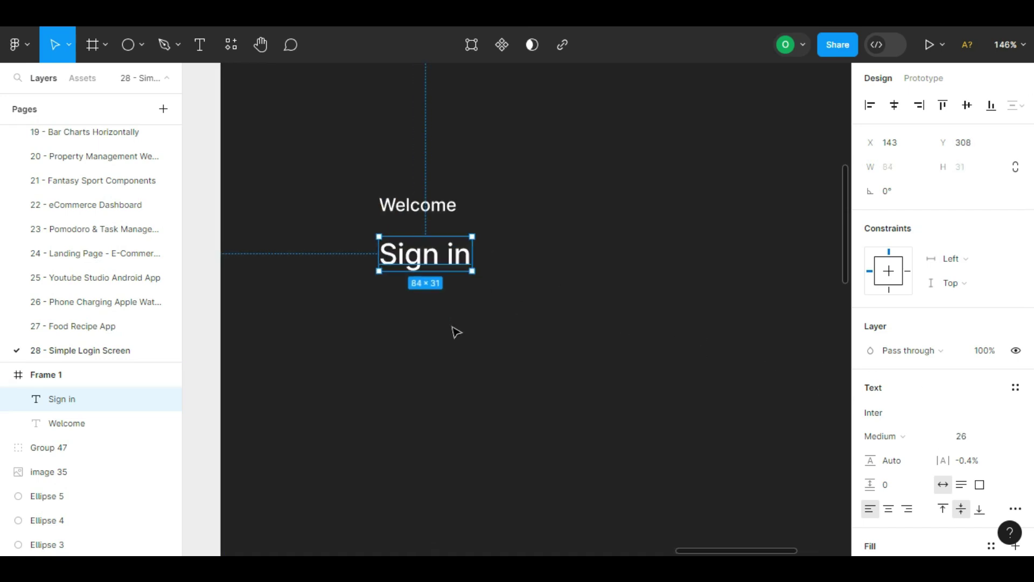
Add the text "Administration" below "Sign in", aligned with its left edge, at font size 18
left_click(445, 360)
key("t")
left_click(398, 302)
type("Administration")
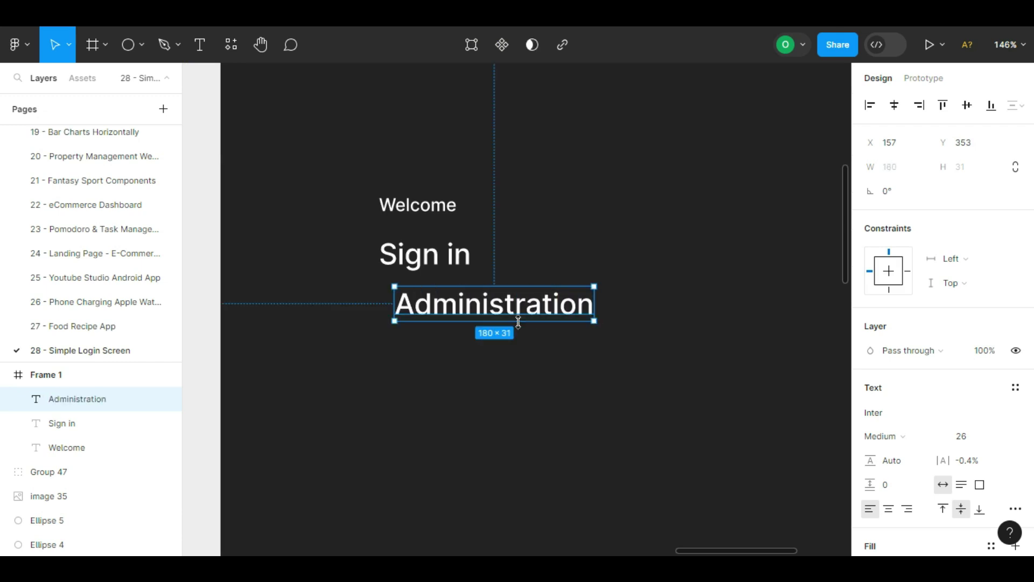
left_click_drag(518, 321, 503, 334)
left_click(973, 443)
type("18")
key("Return")
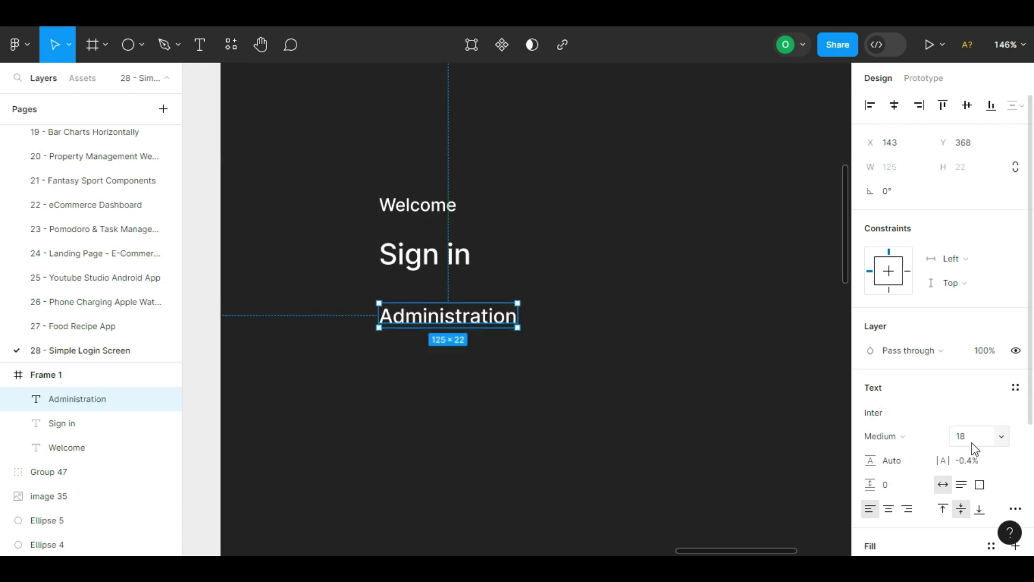
Underline the "Administration" text
left_click(1015, 509)
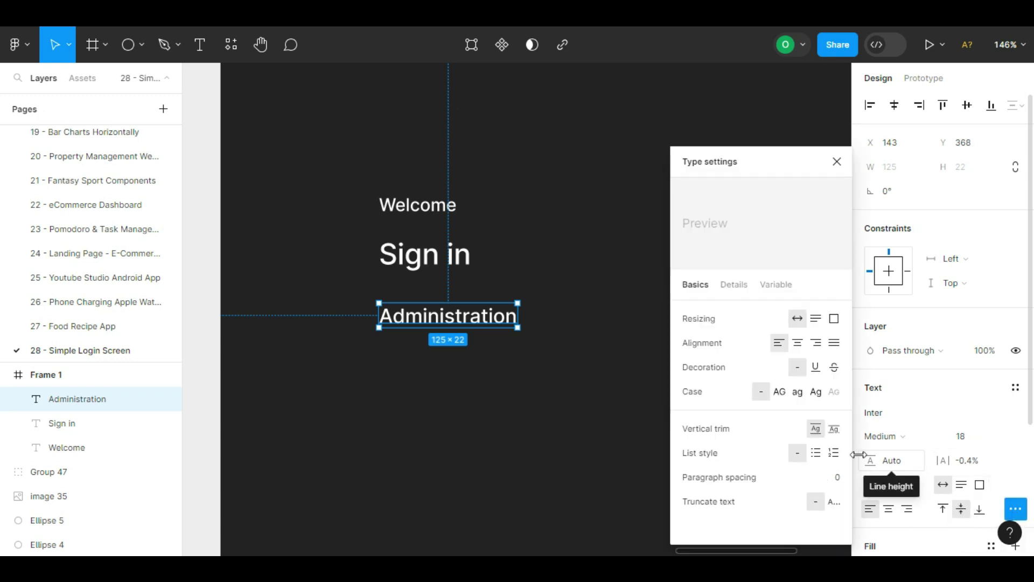
left_click(813, 365)
left_click(518, 362)
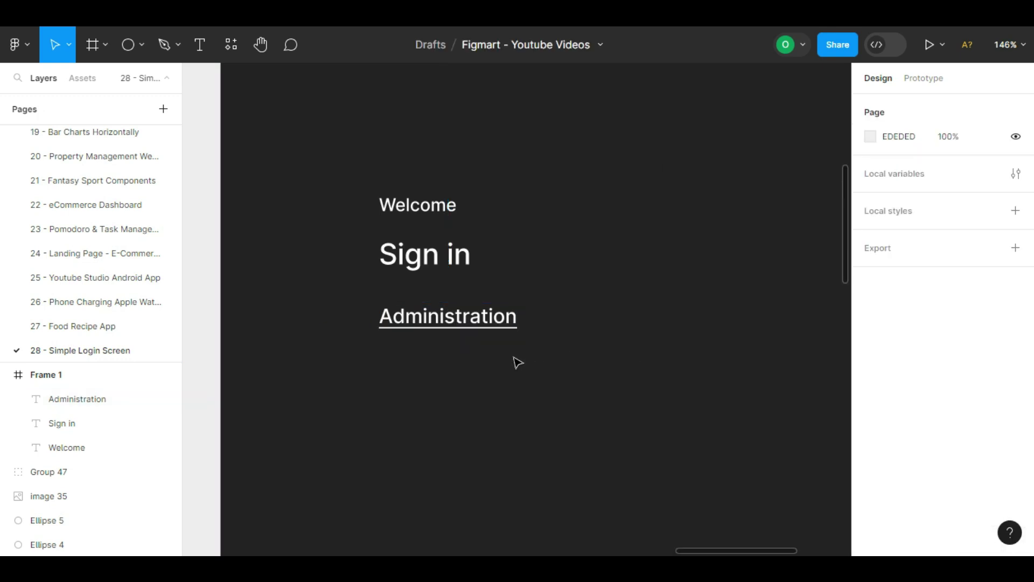
Duplicate "Administration" beside itself, change the copy to "Recovery" and remove its underline
left_click_drag(447, 316, 615, 316)
double_click(600, 318)
type("Recovery")
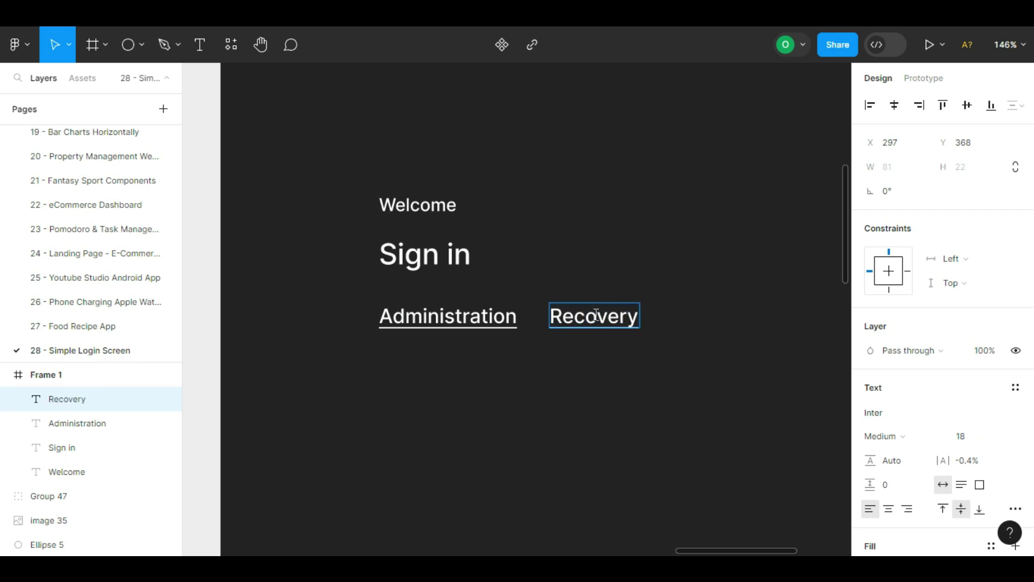
key("Escape")
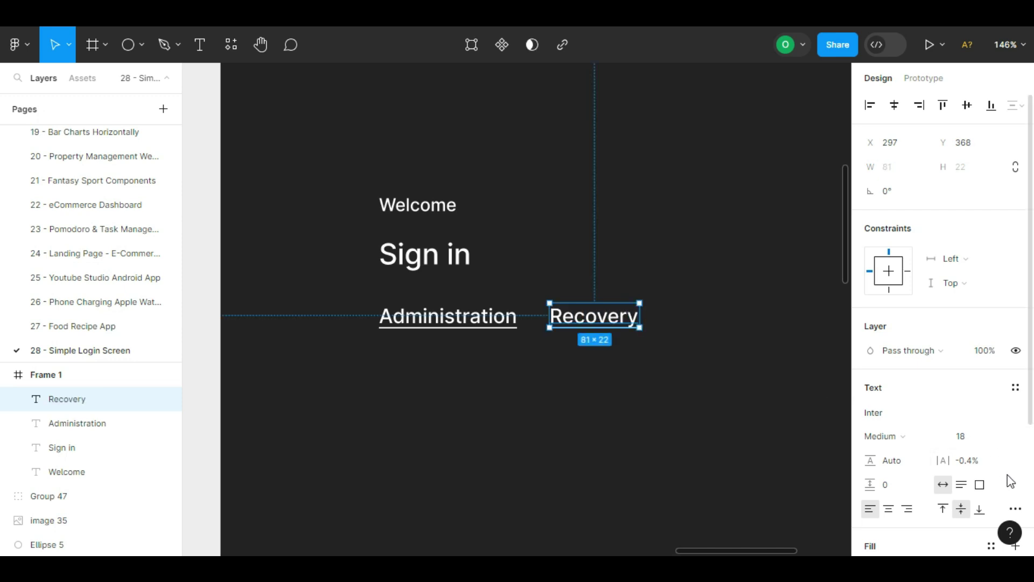
left_click(1015, 509)
left_click(486, 398)
scroll(487, 398, "down", 2)
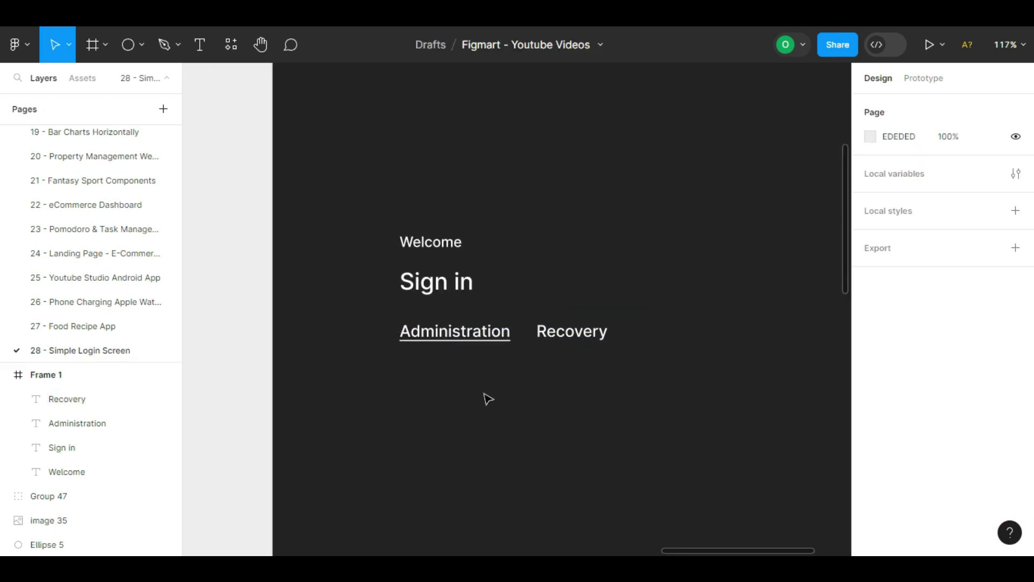
Change the fill of the "Administration" text to the light grey E6E6E6
left_click(472, 336)
left_click(871, 388)
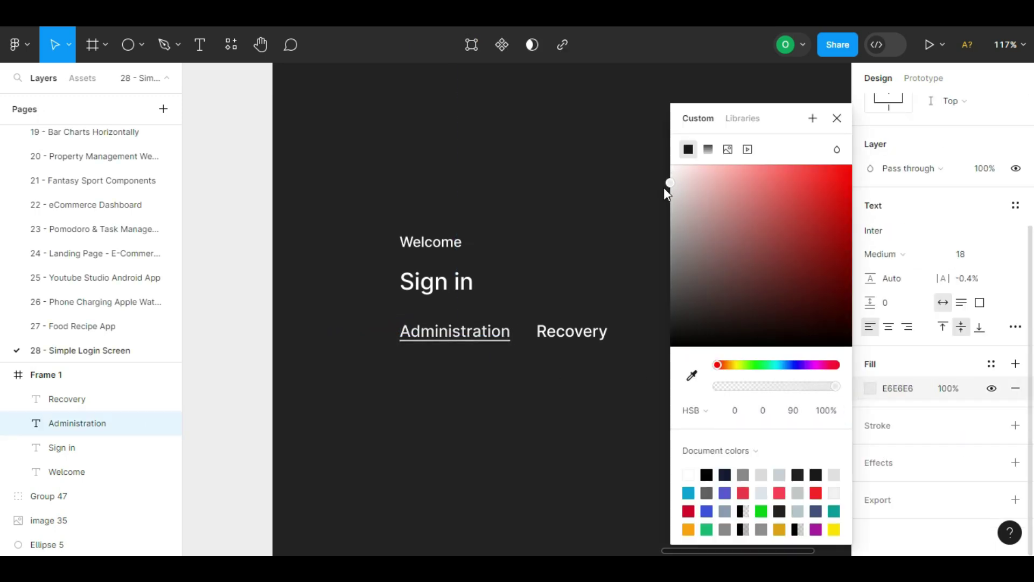
left_click(602, 321)
Fill the "Recovery" text with the dark grey 717171 sampled from the second swatch circle
left_click(572, 331)
scroll(572, 331, "down", 5)
left_click_drag(336, 309, 524, 257)
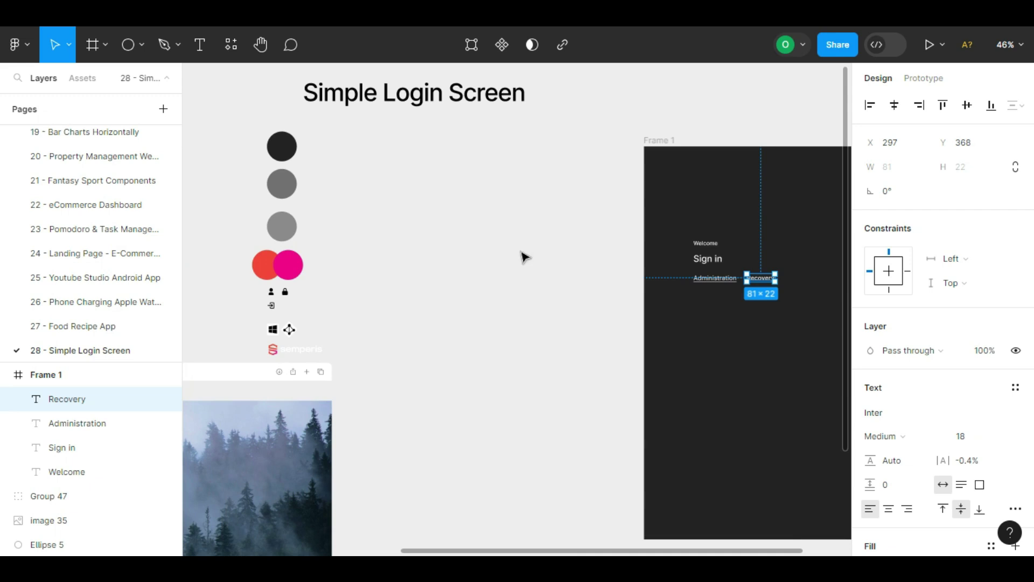
key("i")
left_click(280, 180)
left_click(758, 311)
scroll(756, 305, "up", 4)
left_click_drag(756, 305, 572, 332)
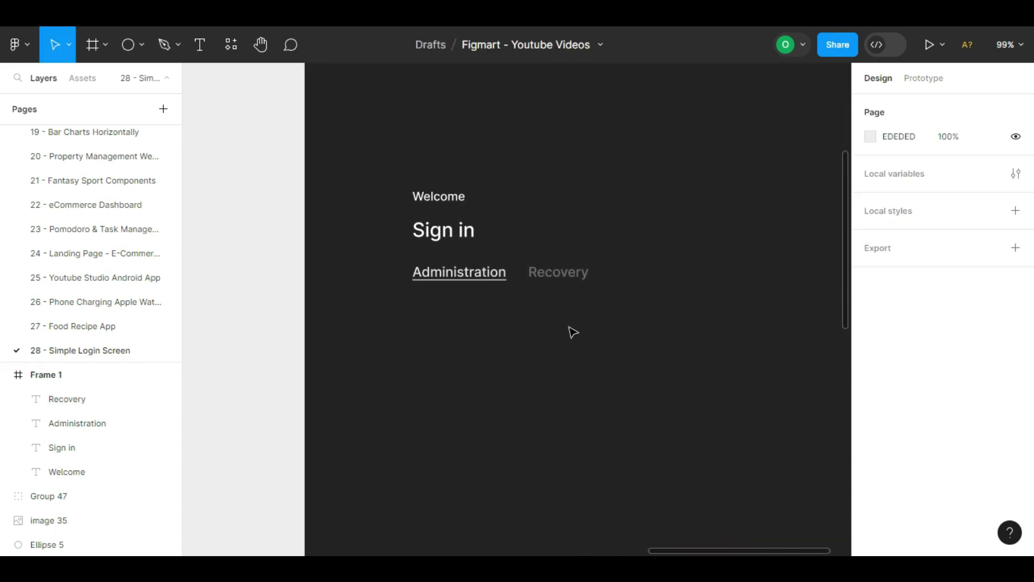
Add the text "Domain / User name" below "Administration"
scroll(437, 319, "up", 3)
key("t")
left_click(414, 300)
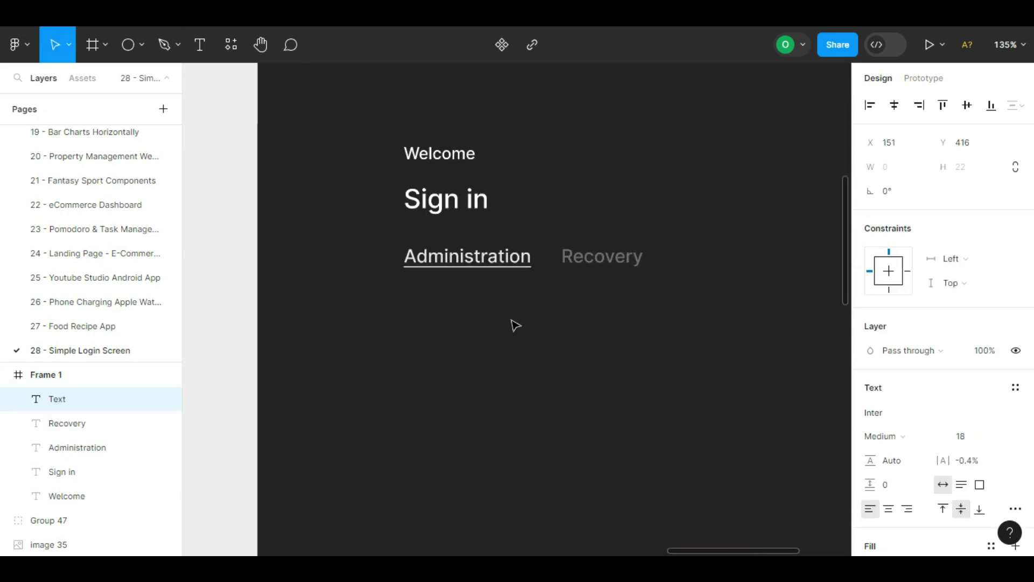
type("Domain / User name")
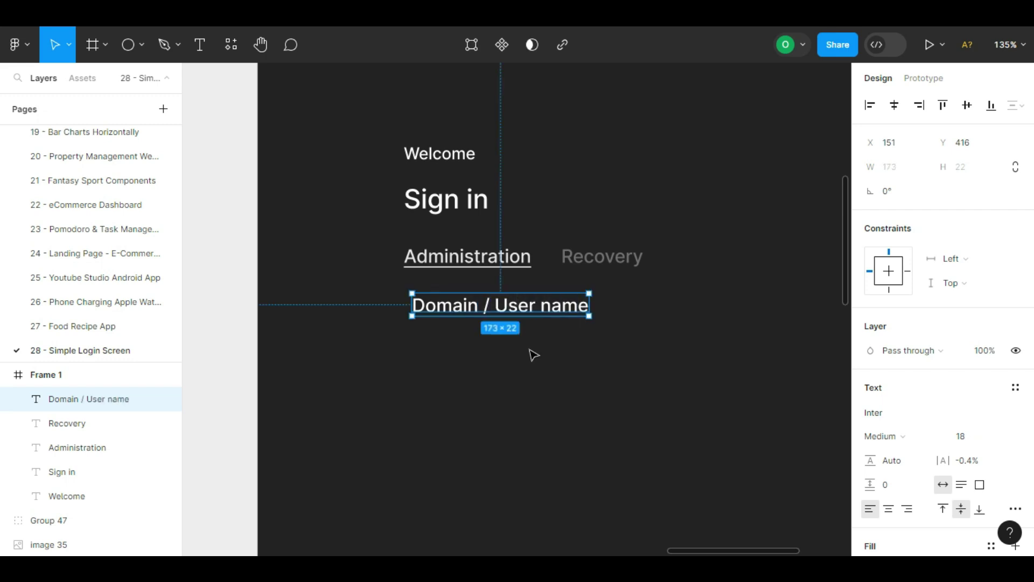
Apply the E6E6E6 fill of "Administration" to the "Domain / User name" text and set its font size to 16
left_click(509, 265)
scroll(907, 420, "down", 3)
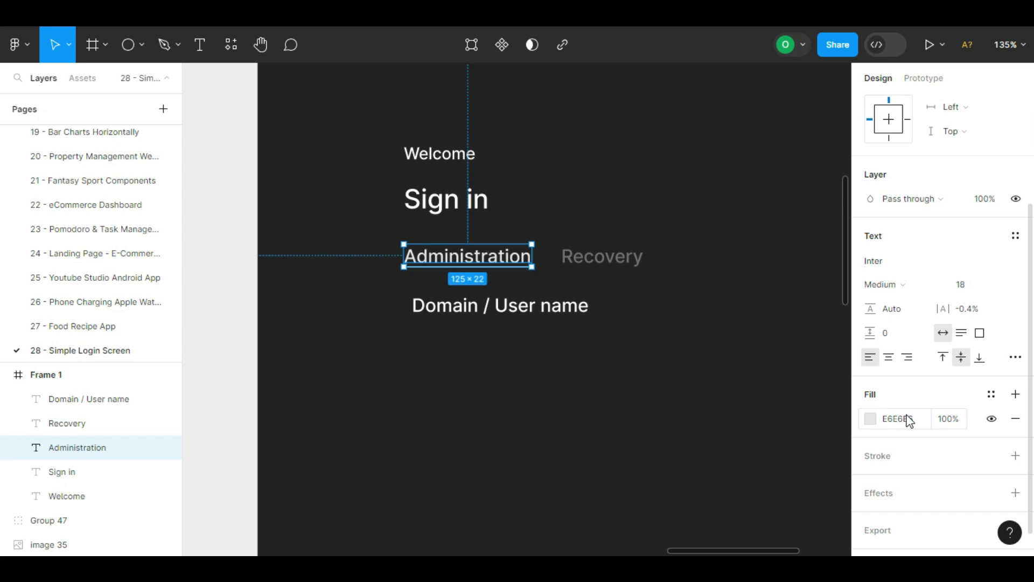
left_click(902, 419)
left_click(549, 311)
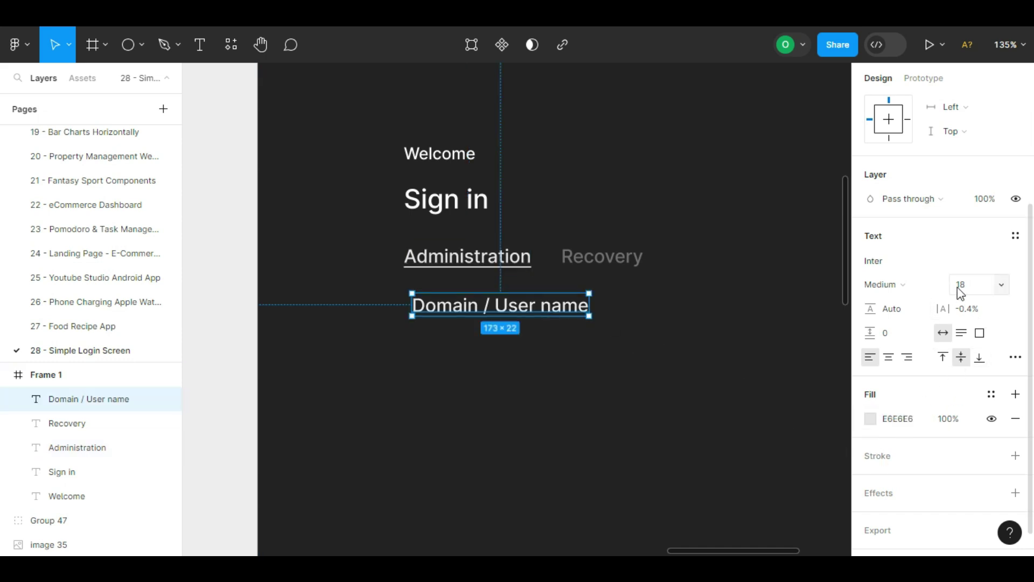
type("16")
key("Return")
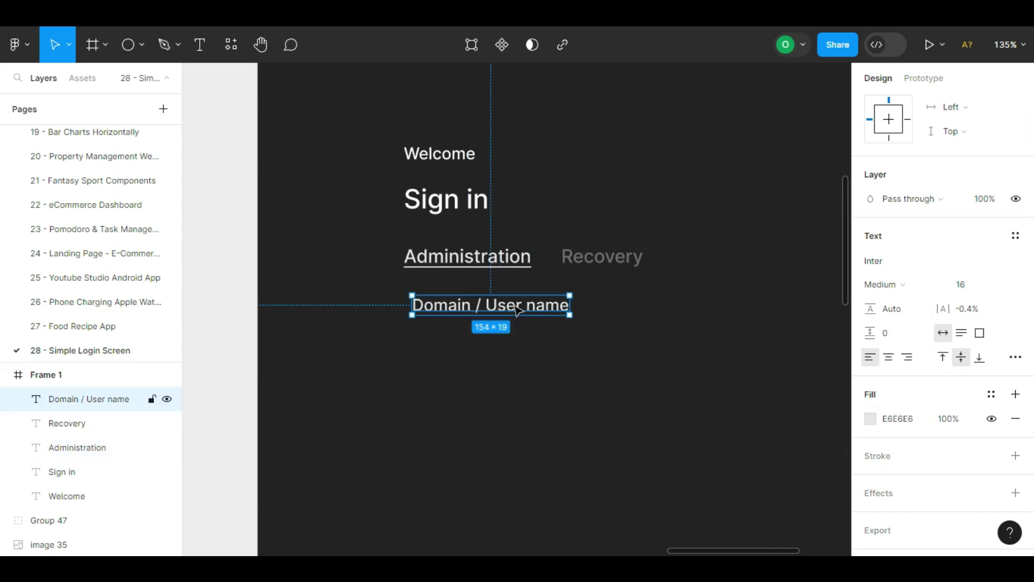
Duplicate the "Domain / User name" label below as "domain / adminName" and give it the 717171 fill of "Recovery"
left_click_drag(516, 310, 516, 336)
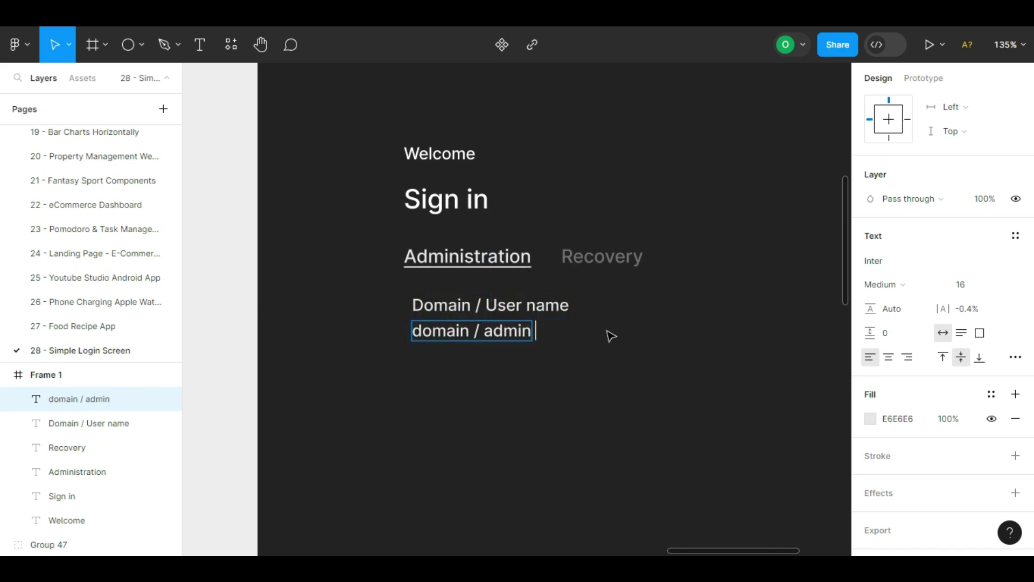
left_click(619, 270)
left_click(897, 419)
key("ctrl+c")
left_click(86, 398)
left_click(897, 419)
key("ctrl+v")
key("Return")
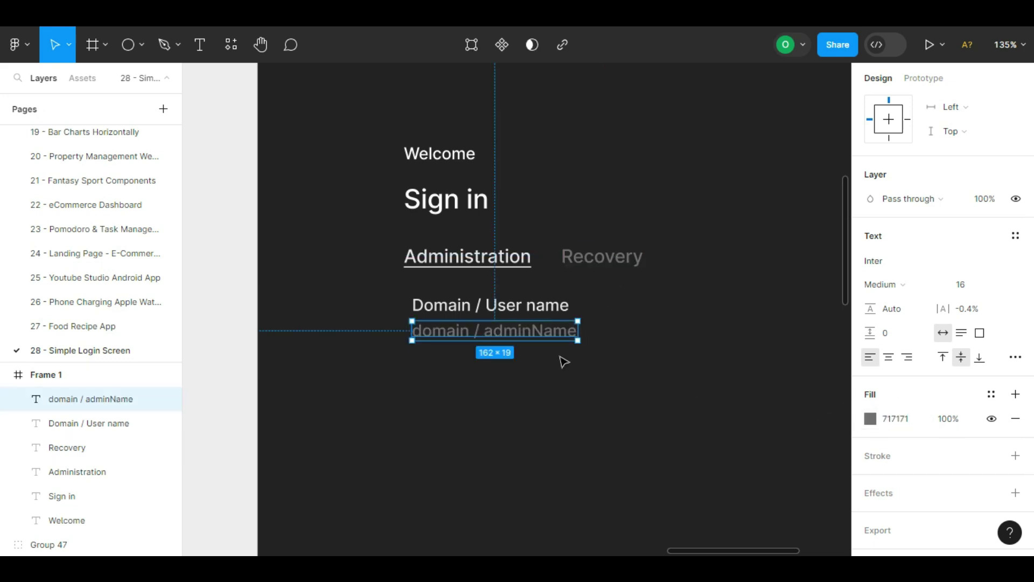
Wrap the "domain / adminName" text in auto layout with horizontal padding 16 and vertical padding 8
key("shift+a")
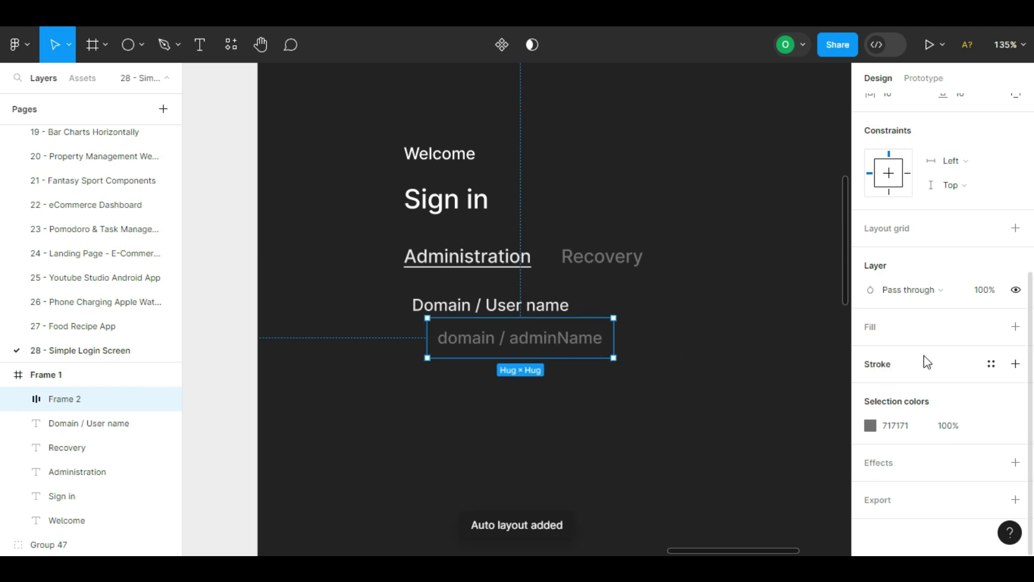
scroll(919, 377, "up", 5)
key("Return")
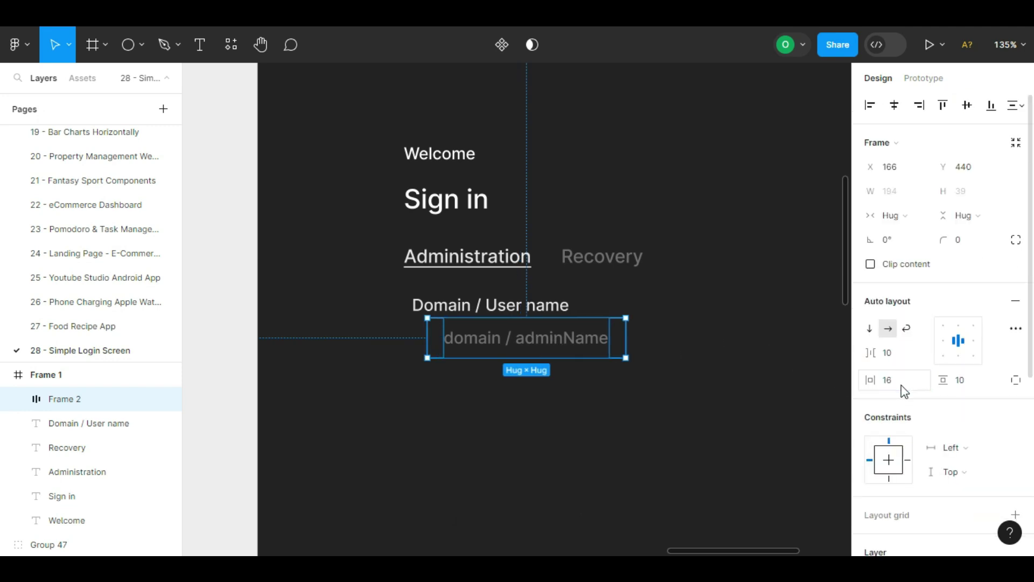
left_click(971, 379)
type("8")
key("Return")
Give the "domain / adminName" auto layout frame a corner radius of 4 and a white FFFFFF fill
left_click(966, 239)
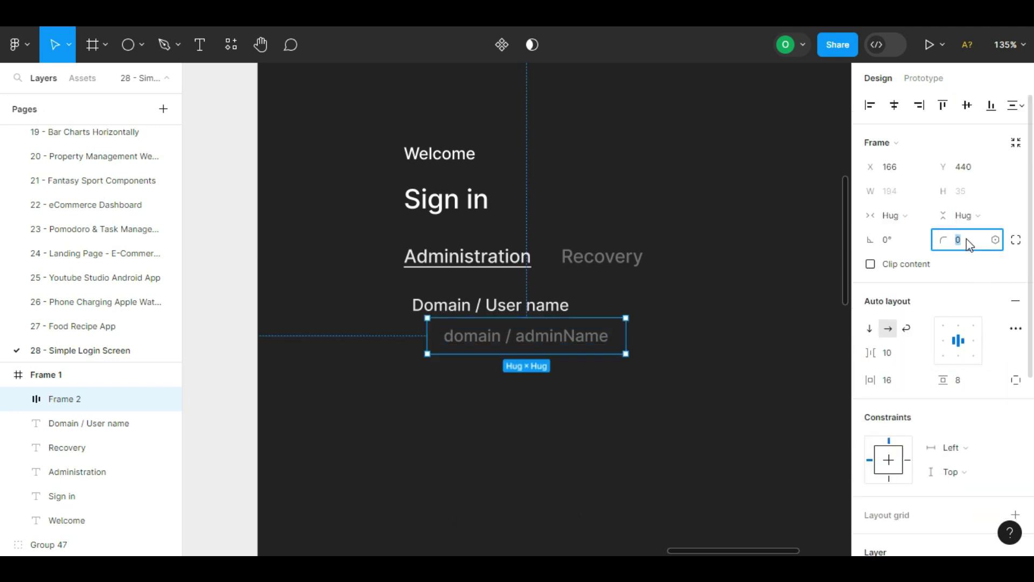
type("4")
key("Return")
key("Return")
scroll(964, 363, "down", 4)
left_click(1015, 387)
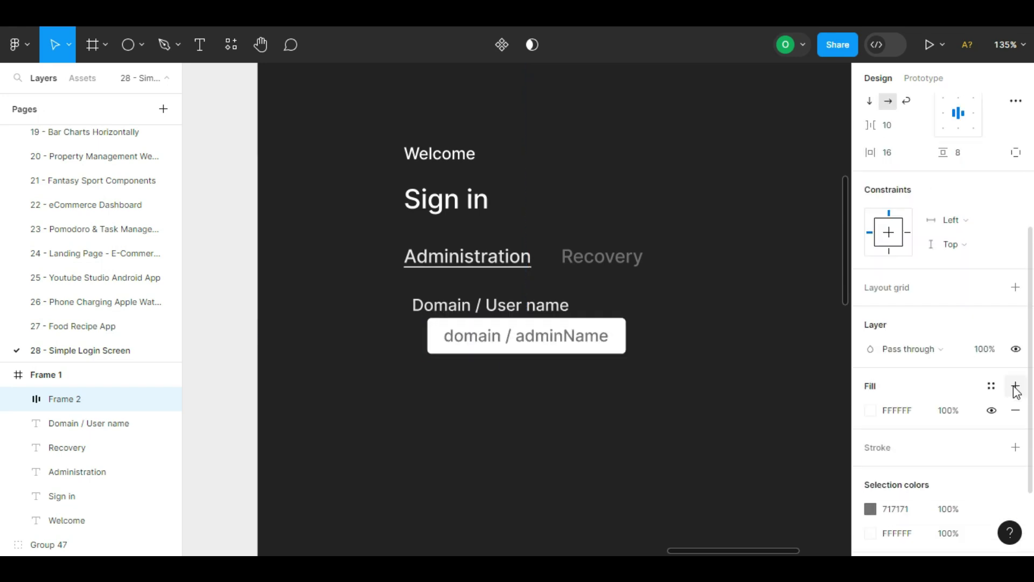
left_click(665, 385)
Move the person icon from beneath the color swatches into the white input field, ahead of the placeholder text
scroll(393, 373, "down", 4)
left_click_drag(276, 276, 562, 217)
scroll(300, 292, "up", 3)
left_click(267, 281)
key("Delete")
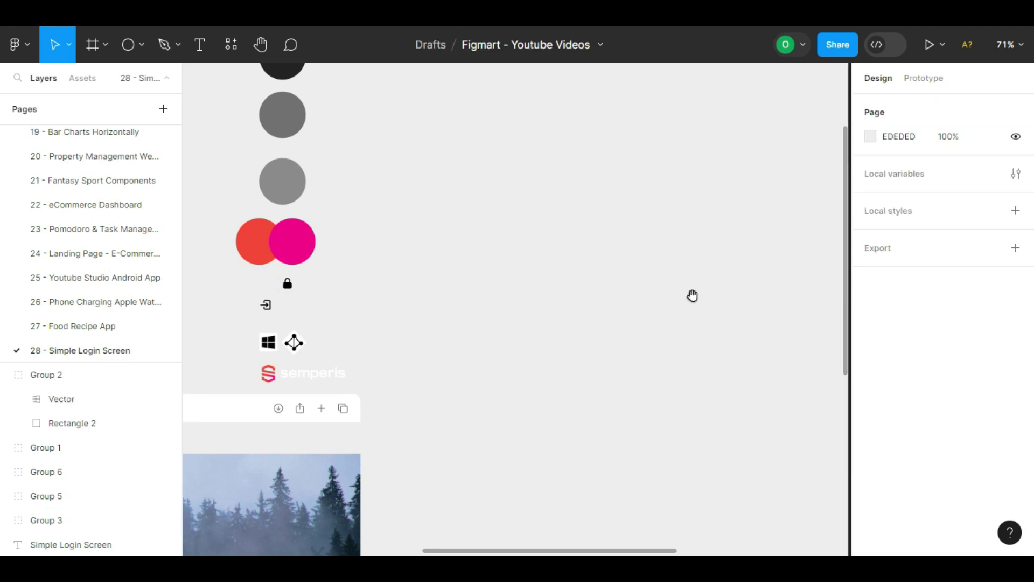
scroll(690, 296, "right", 8)
scroll(500, 333, "up", 5)
left_click(593, 257)
key("ctrl+v")
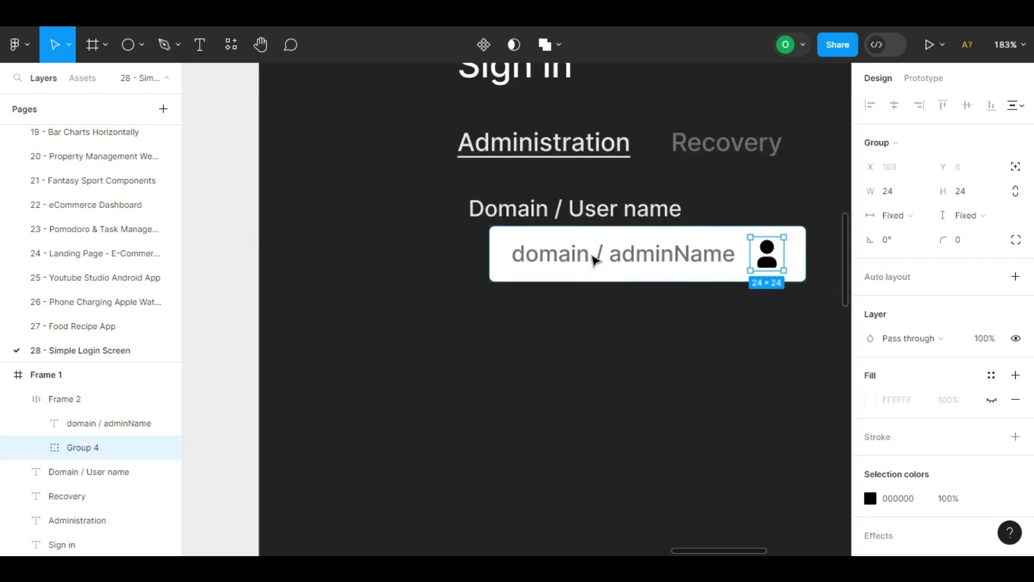
key("Left")
Place the input field just below the "Domain / User name" label and widen it to 338 with its contents left-aligned
left_click(622, 368)
scroll(543, 388, "right", 3)
scroll(543, 388, "up", 1)
left_click(552, 312)
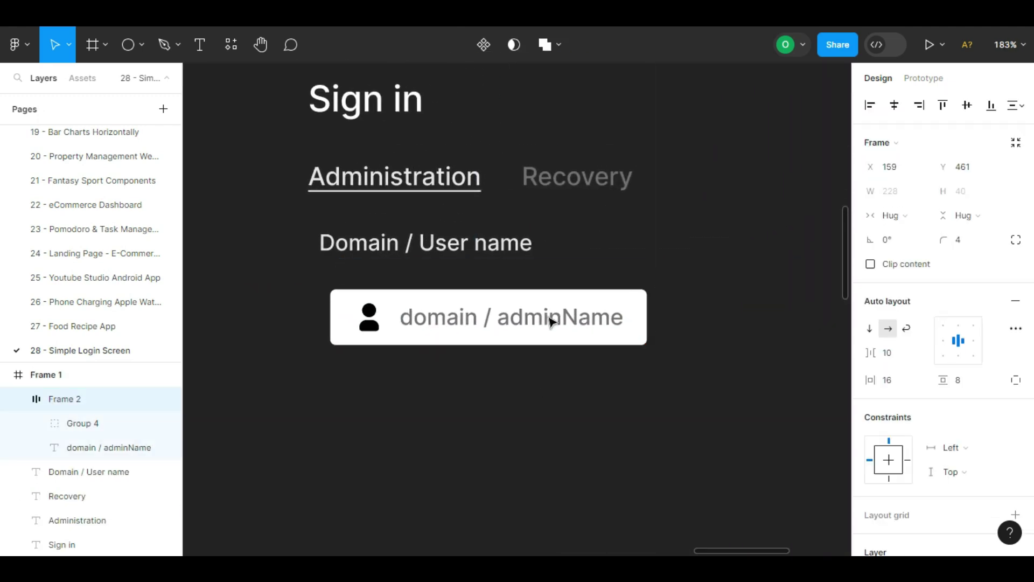
left_click_drag(537, 308, 541, 300)
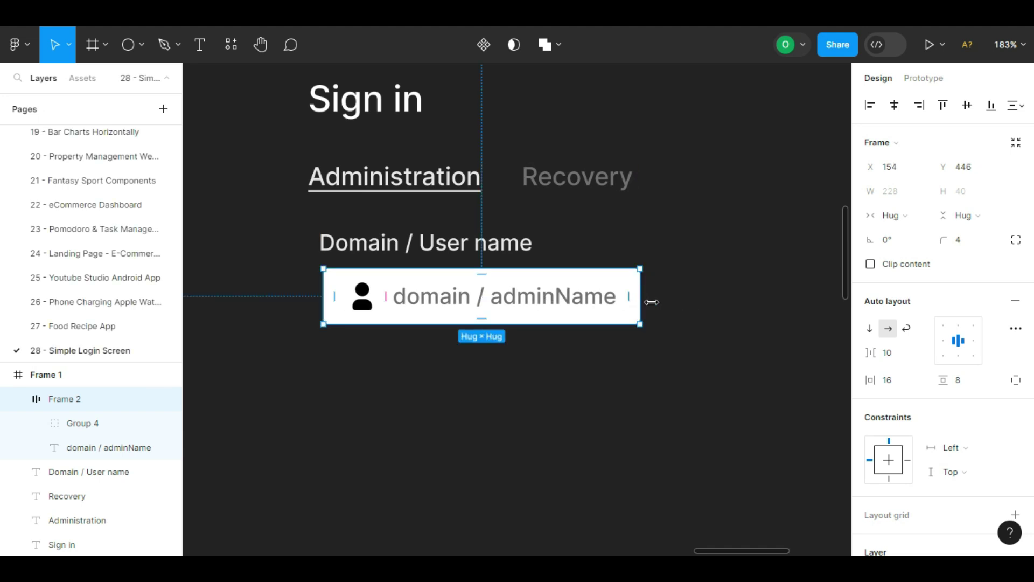
left_click_drag(651, 302, 793, 302)
left_click(943, 340)
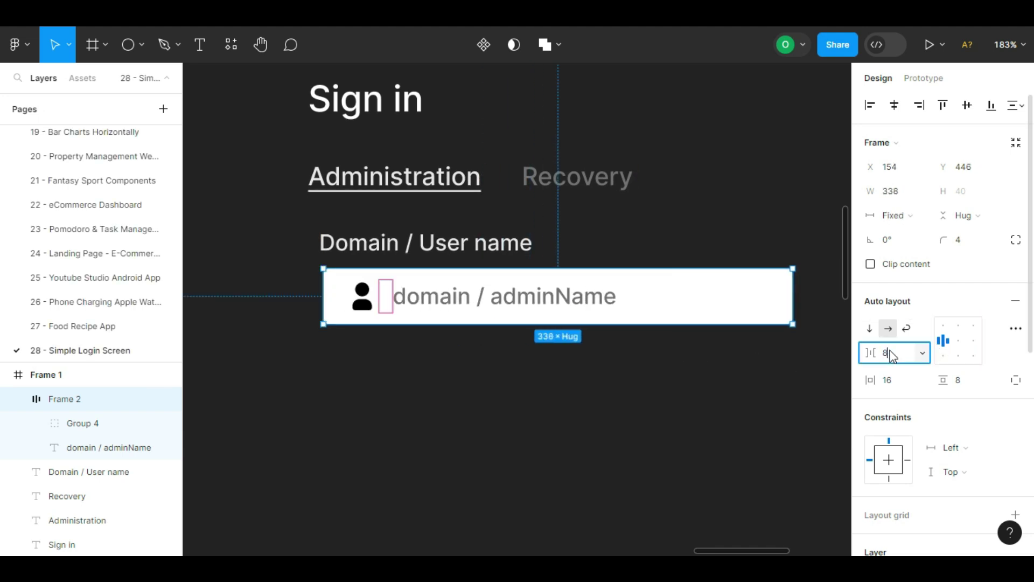
Set the spacing between the person icon and the placeholder text in the input field to 8
key("Return")
scroll(711, 398, "down", 5)
left_click(713, 397)
left_click_drag(727, 395, 668, 383)
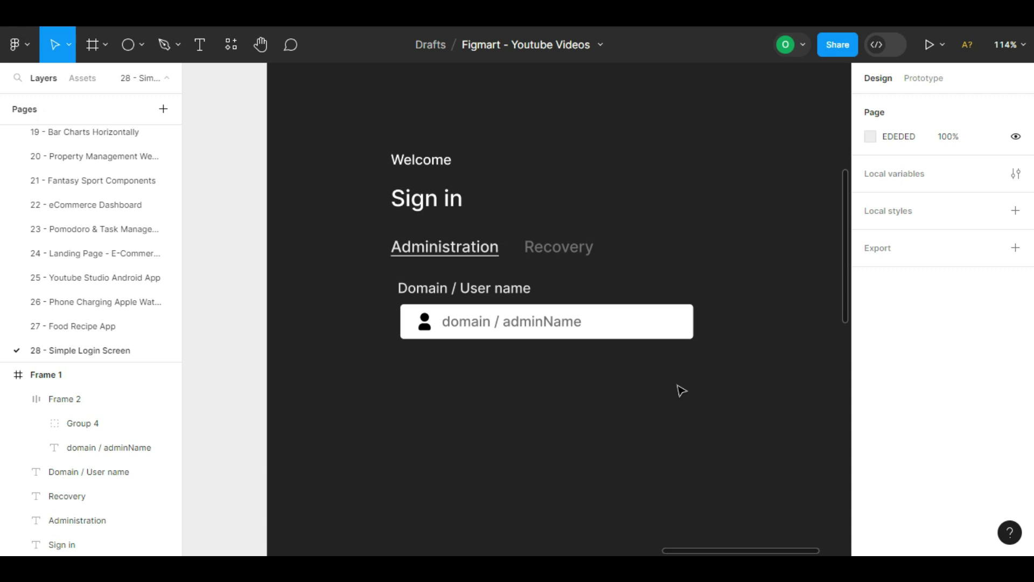
Combine the "Domain / User name" label and its input field in a vertical auto layout with a spacing of 8
left_click(482, 292)
key("shift+a")
key("ctrl+z")
left_click(598, 318, "shift")
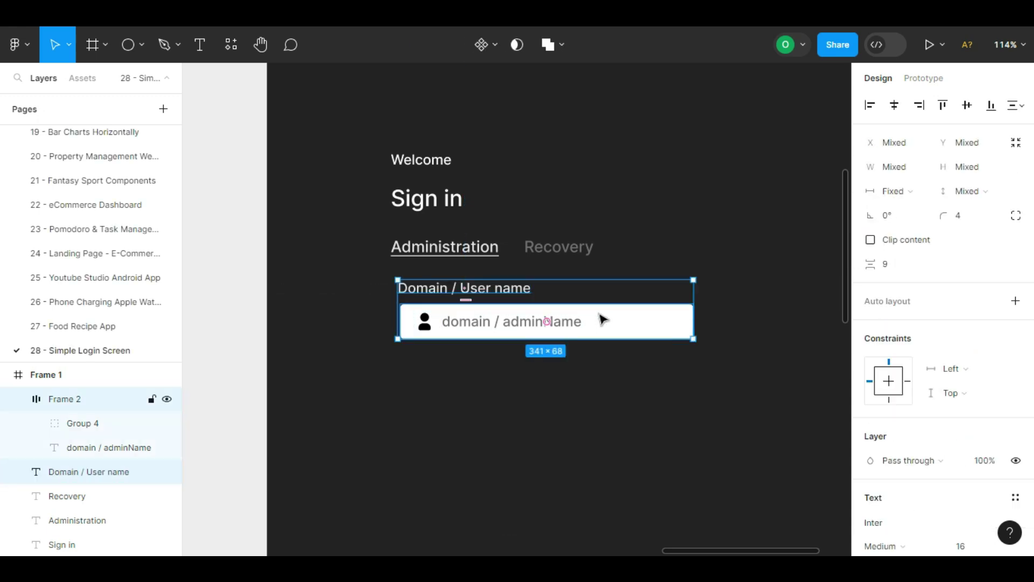
key("shift+a")
left_click(888, 354)
type("8")
key("Return")
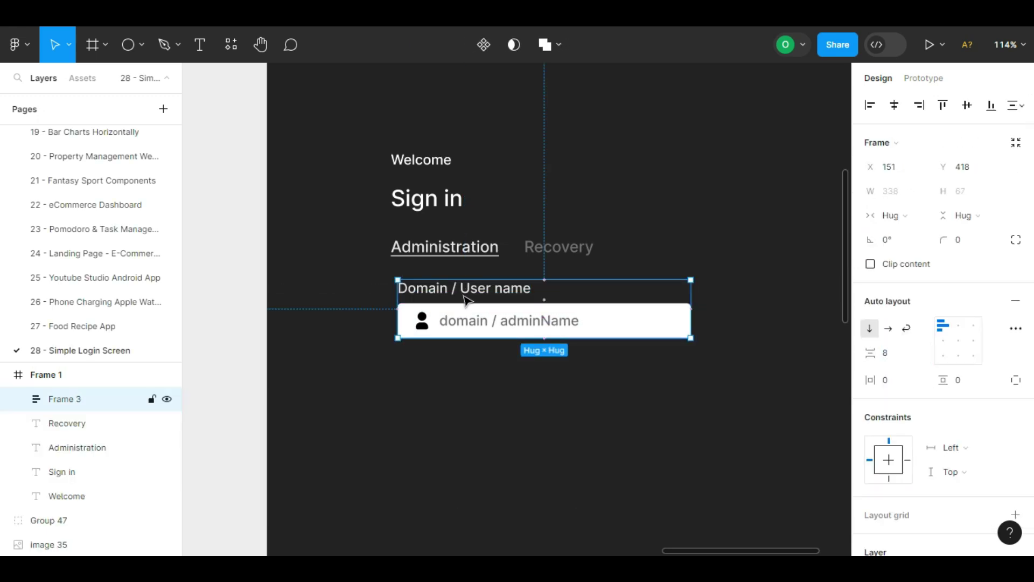
Duplicate the labelled field below the original, changing the copy's label to "Password" and its placeholder to a row of asterisks
left_click_drag(462, 292, 465, 366, "alt")
double_click(447, 365)
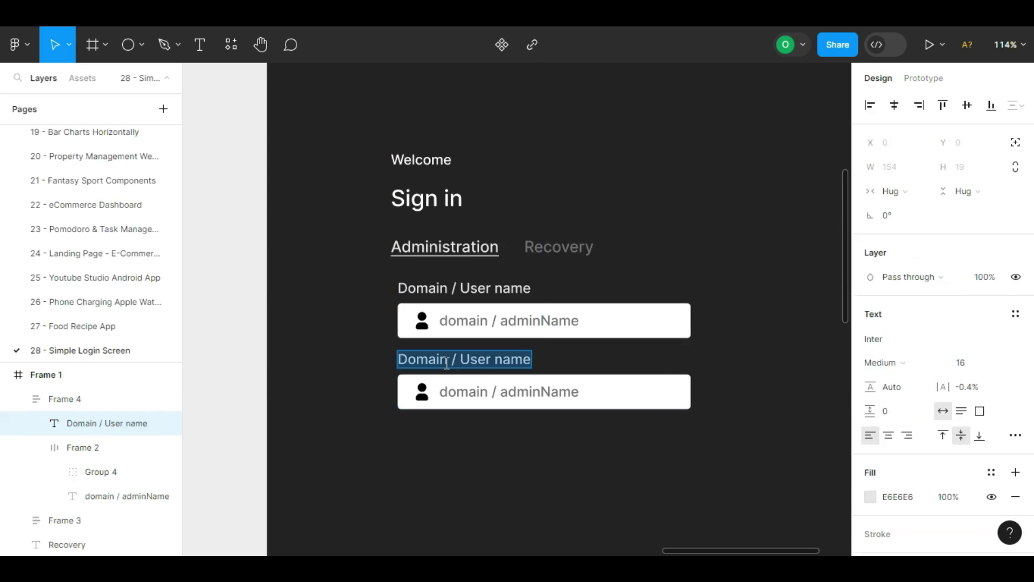
type("Password")
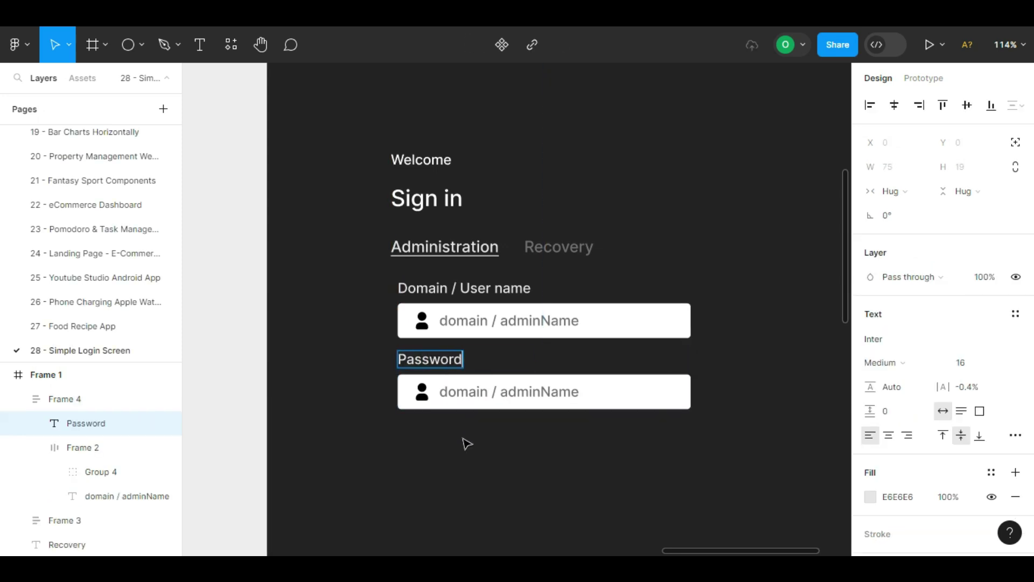
double_click(476, 393)
type("******")
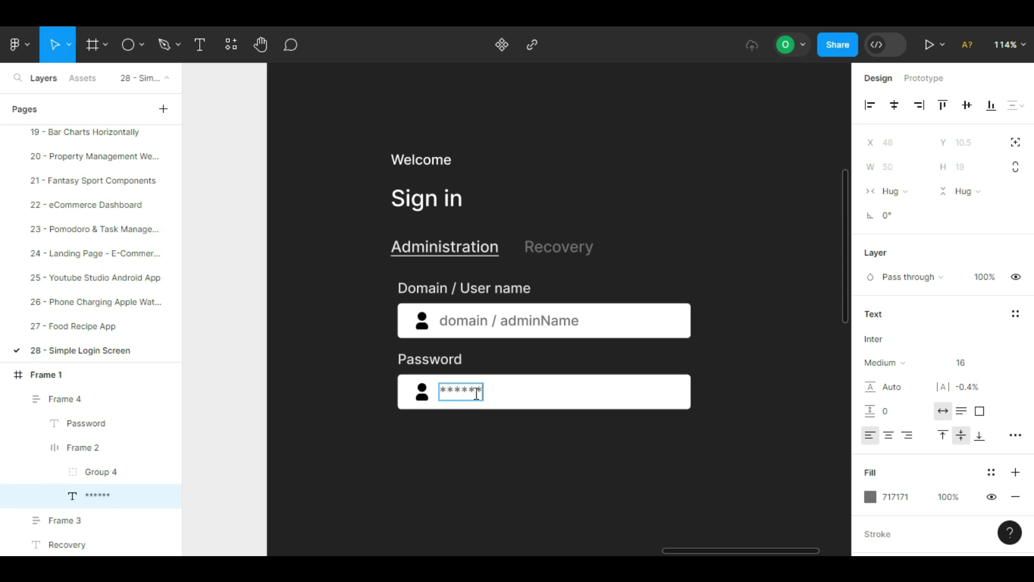
Replace the person icon in the Password field with the lock icon from the prepared icons outside the frame
scroll(471, 447, "down", 5)
left_click_drag(458, 458, 454, 333)
scroll(414, 285, "up", 5)
left_click(379, 277)
key("ctrl+x")
scroll(454, 333, "up", 2)
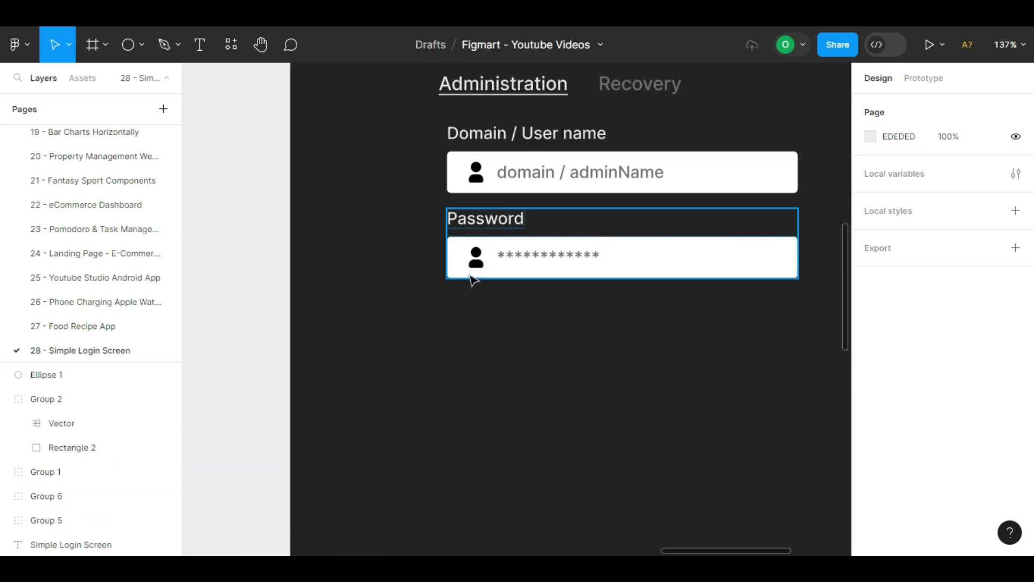
double_click(474, 267)
double_click(477, 265)
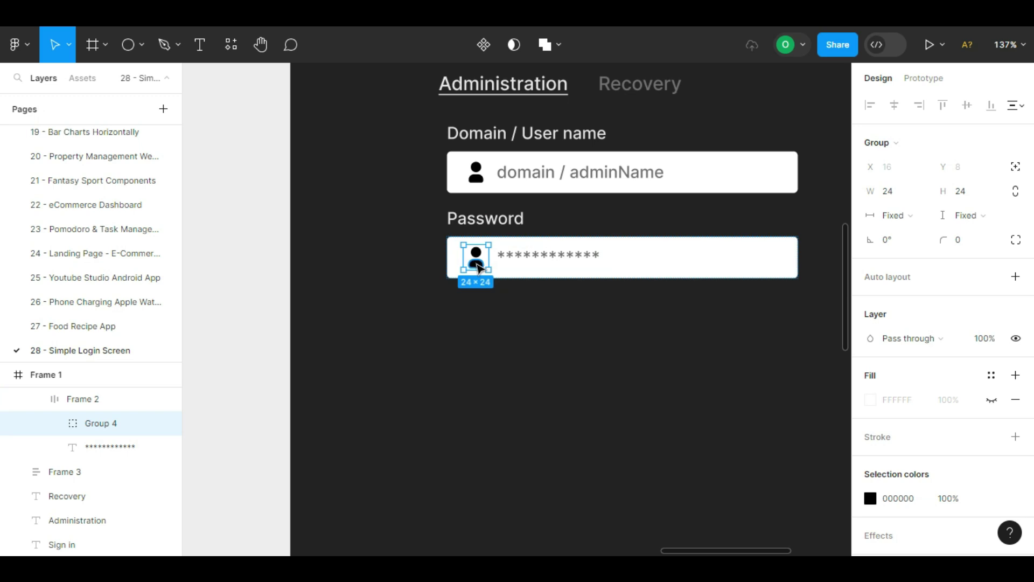
left_click(554, 341)
scroll(554, 341, "down", 3)
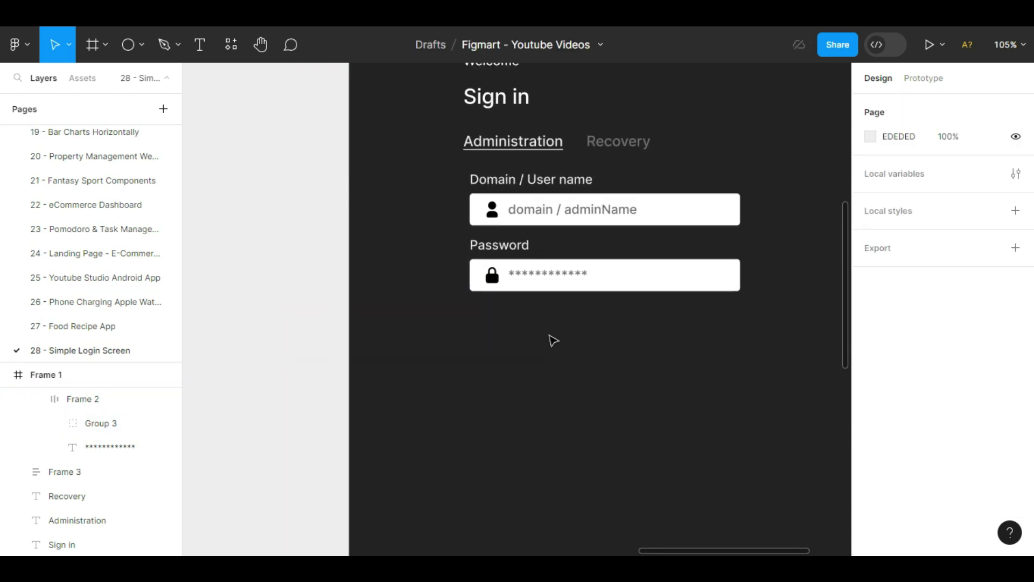
Bring the sign-in arrow icon from the prepared icons into the dark frame, below the Password field
scroll(549, 339, "up", 2)
scroll(550, 338, "down", 6)
left_click_drag(347, 273, 728, 331)
left_click_drag(302, 311, 628, 385)
left_click_drag(717, 402, 612, 340)
scroll(612, 339, "up", 5)
left_click(545, 302)
Add the text "SIGN IN" beside the arrow icon below the Password field
key("t")
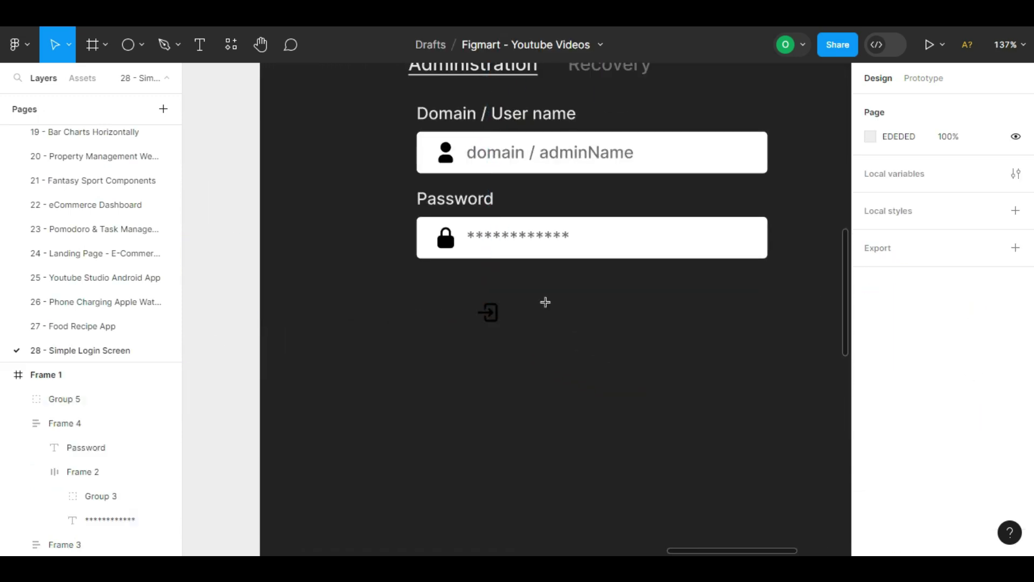
key("t")
left_click(545, 302)
type("SIGN IN")
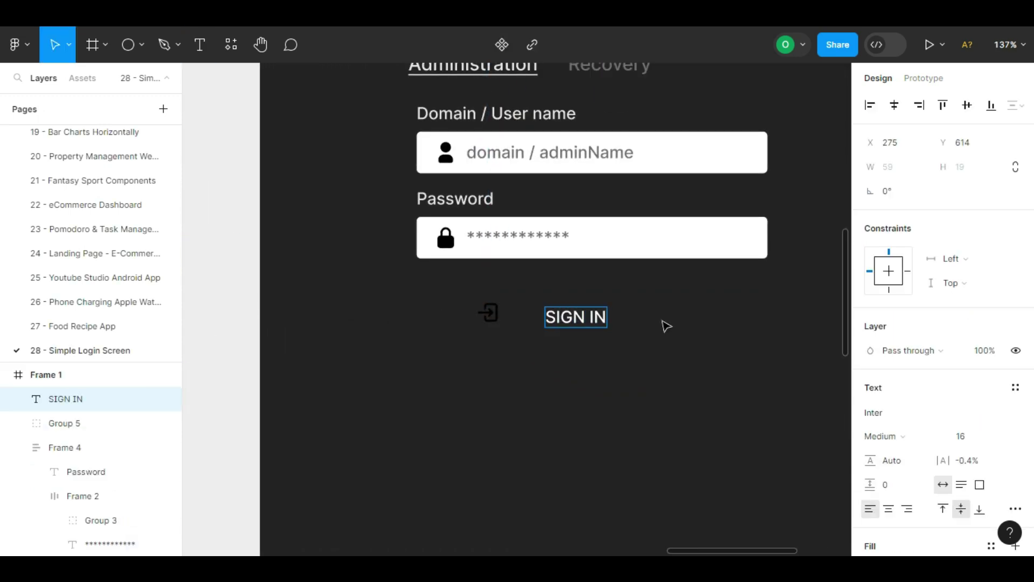
key("Escape")
Recolor the sign-in arrow icon to white FFFFFF
scroll(572, 327, "up", 3)
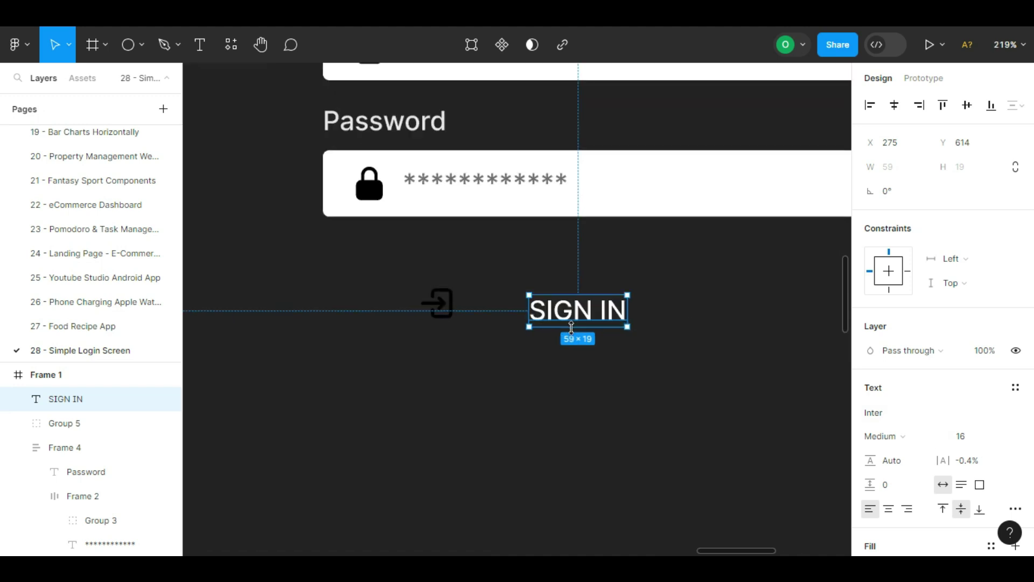
left_click(447, 309)
scroll(930, 385, "down", 3)
left_click(916, 432)
type("f")
key("Return")
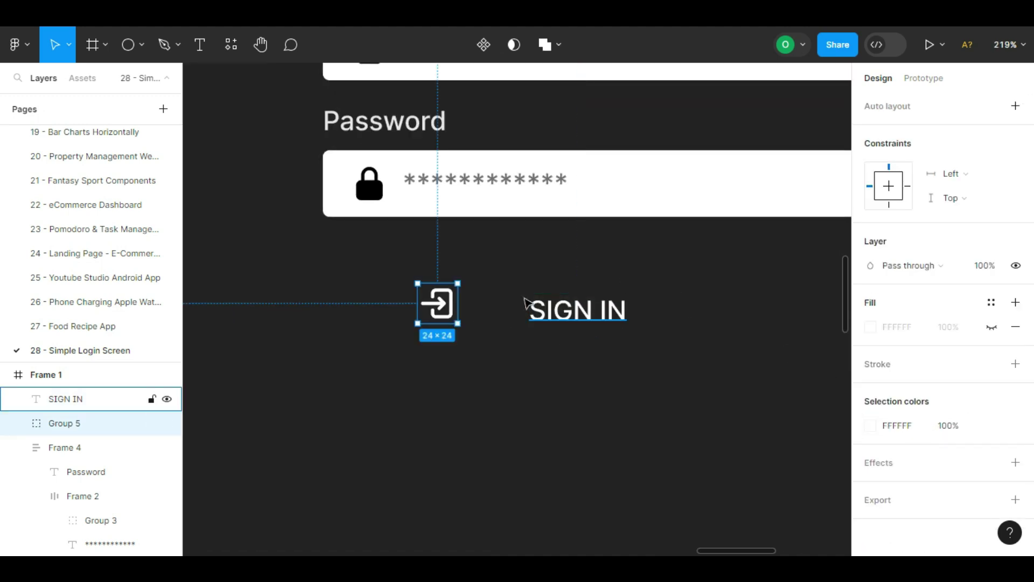
Place the arrow icon directly before the "SIGN IN" text and wrap both in an auto layout with a spacing of 8
left_click_drag(437, 303, 501, 311)
left_click(561, 318, "shift")
key("shift+a")
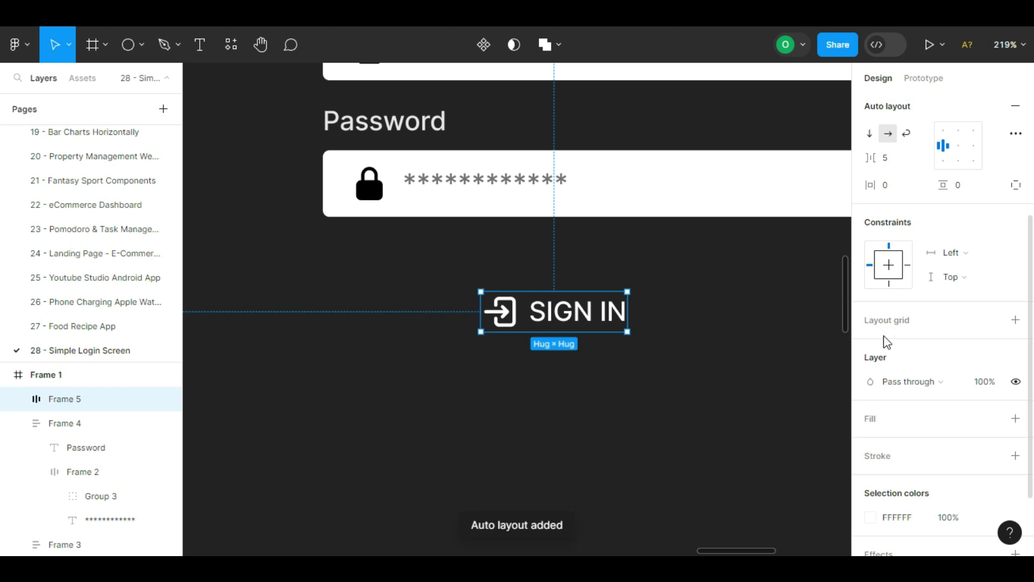
scroll(885, 341, "up", 3)
left_click(894, 310)
type("8")
key("Return")
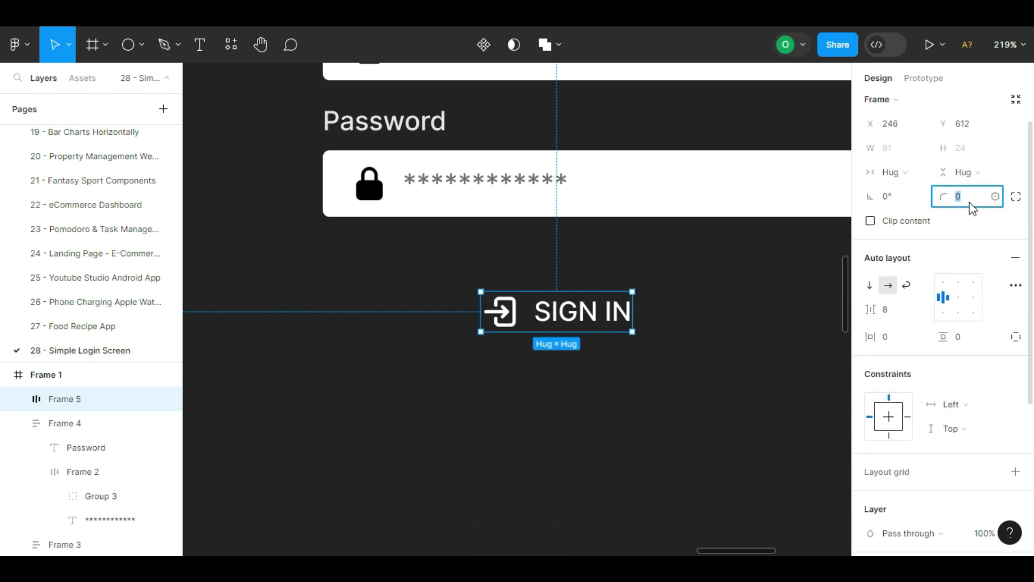
Give the SIGN IN auto layout frame a corner radius of 4, horizontal padding of 16 and vertical padding of 8
type("4")
key("Return")
left_click(900, 335)
type("16")
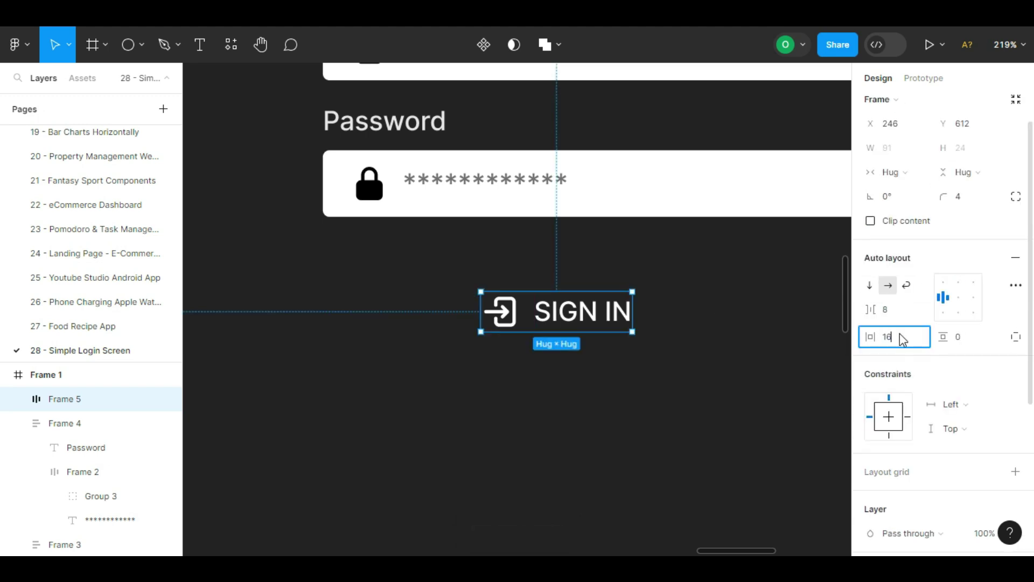
key("Return")
left_click(957, 337)
type("8")
key("Return")
scroll(746, 328, "down", 5)
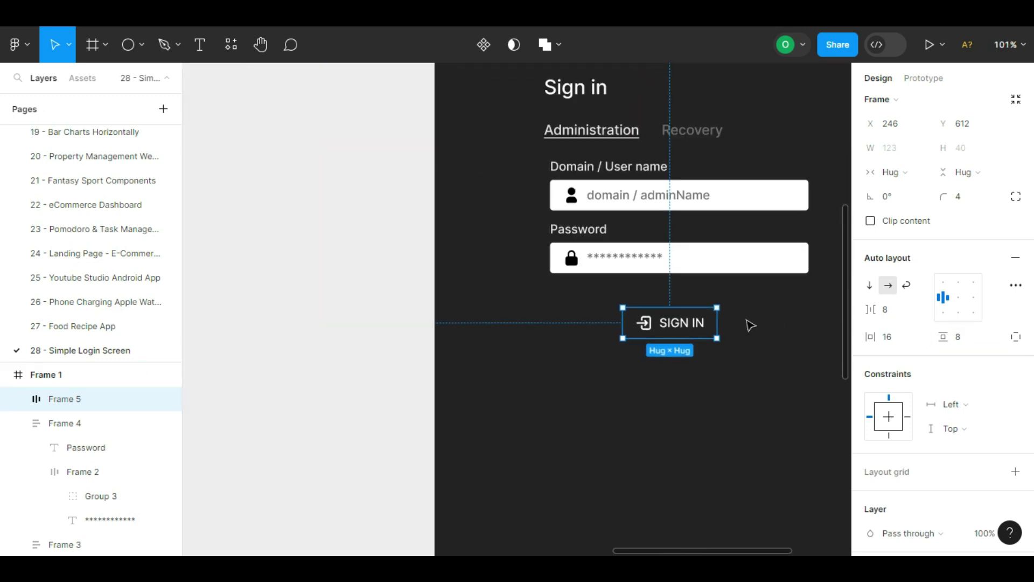
Move the red and magenta color swatches next to the dark frame, level with the SIGN IN button
scroll(751, 326, "down", 4)
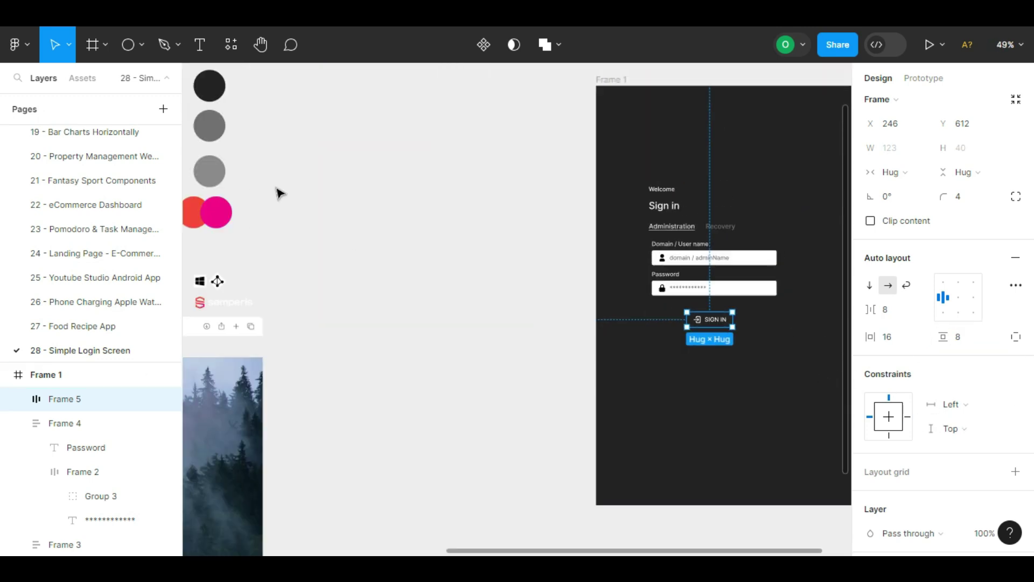
left_click_drag(269, 192, 183, 247)
left_click_drag(238, 220, 598, 331)
left_click_drag(725, 362, 559, 331)
scroll(561, 302, "up", 4)
Add a fill to the SIGN IN button and turn it into a horizontal linear gradient
left_click(584, 272)
left_click(1016, 326)
left_click(862, 351)
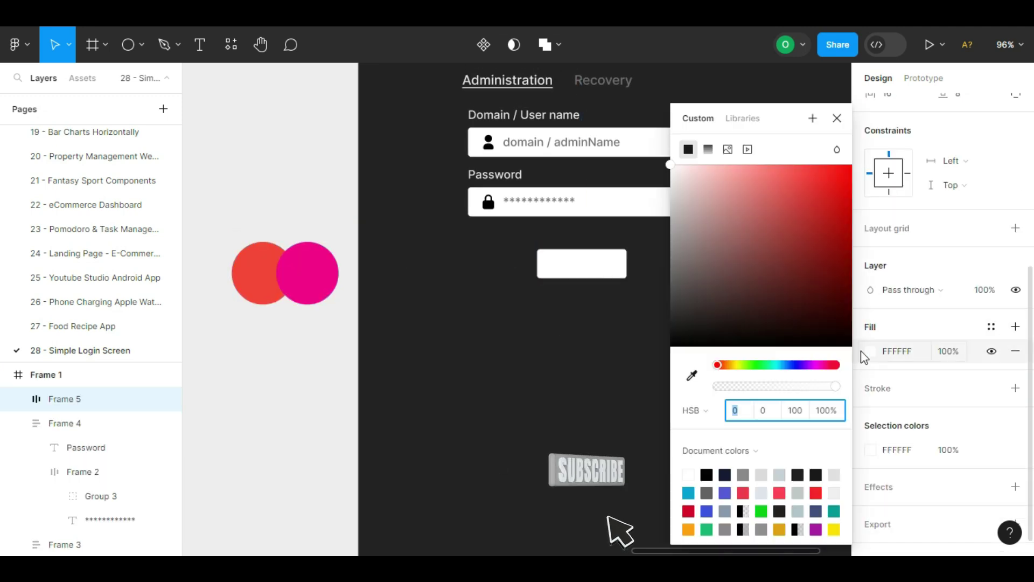
left_click(708, 149)
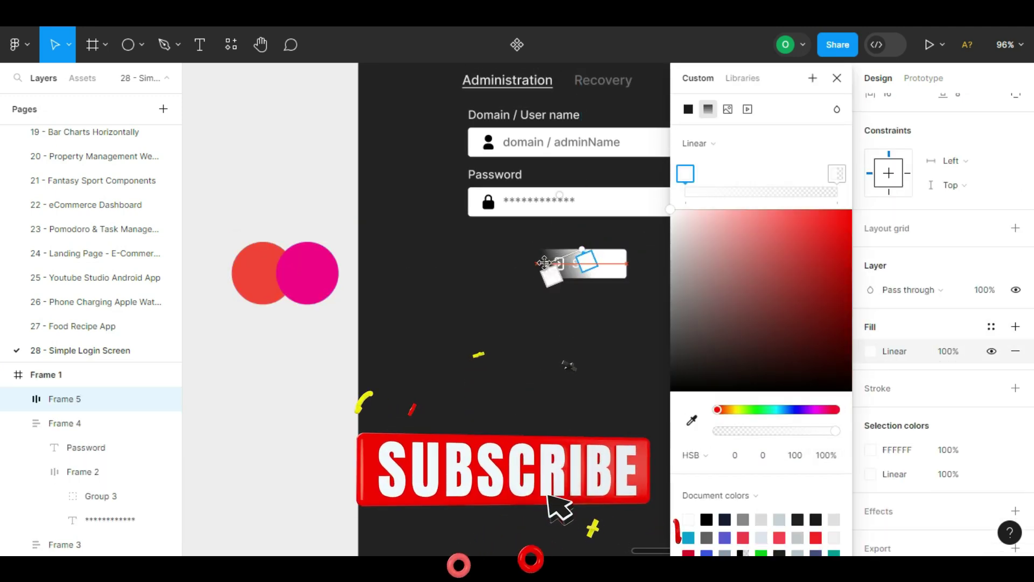
left_click_drag(544, 263, 625, 266)
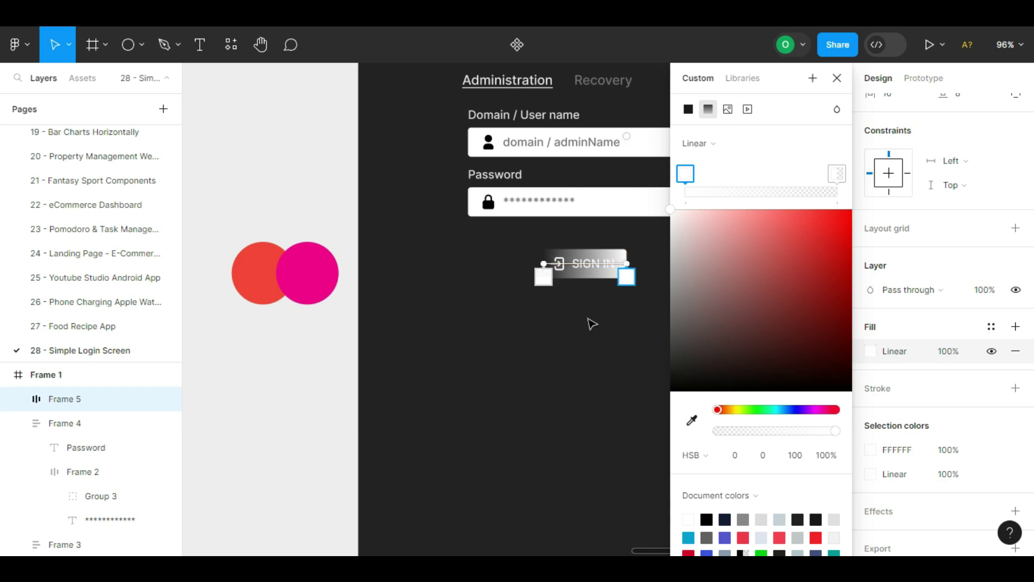
left_click(268, 275)
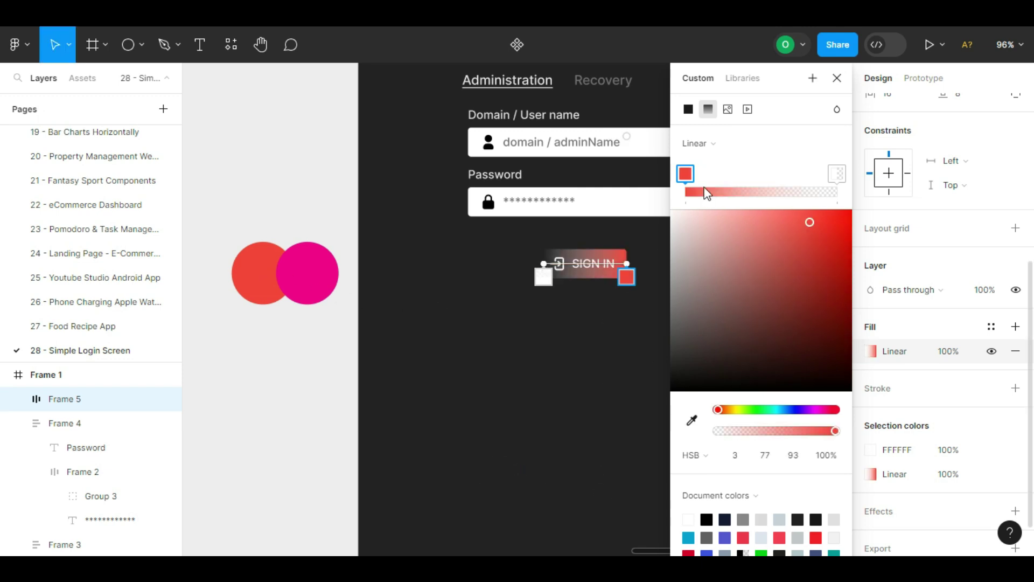
key("ctrl+z")
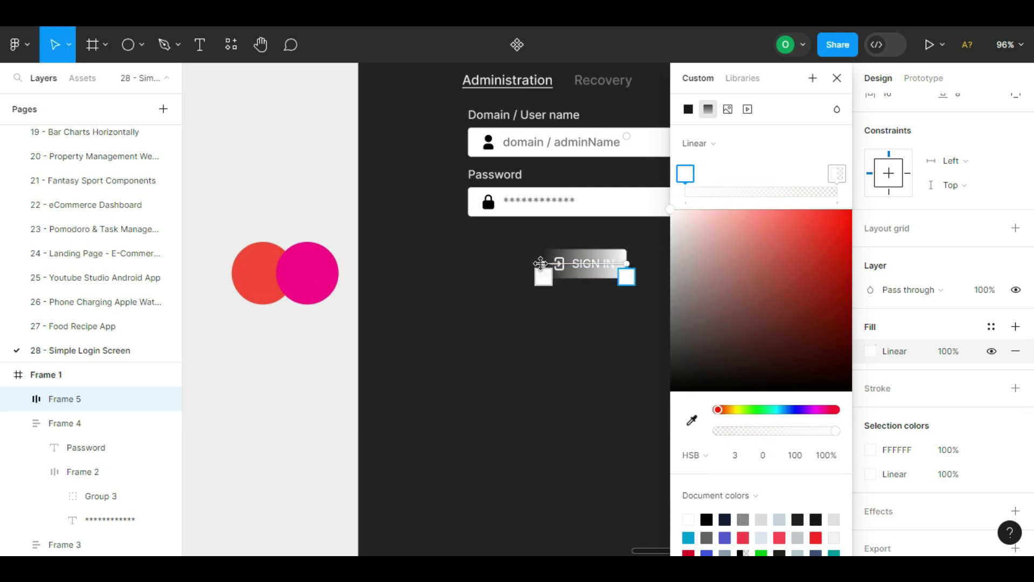
Run the button's gradient from its left edge to its right edge and sample the red swatch for the first stop
mouse_move(540, 264)
left_mouse_down()
mouse_move(627, 296)
mouse_move(546, 265)
left_mouse_up()
left_click_drag(627, 297, 624, 265)
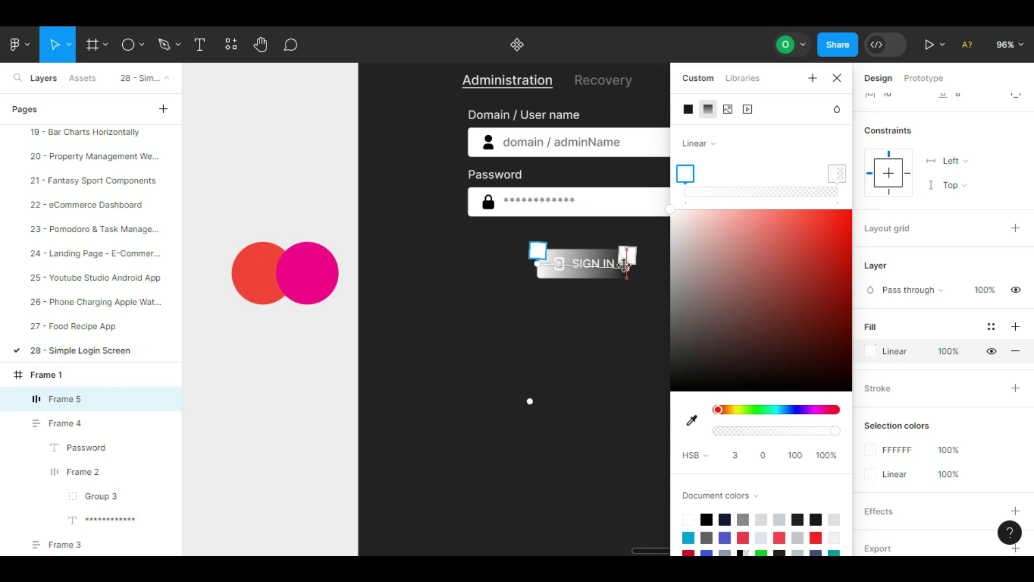
left_click(692, 420)
left_click(274, 283)
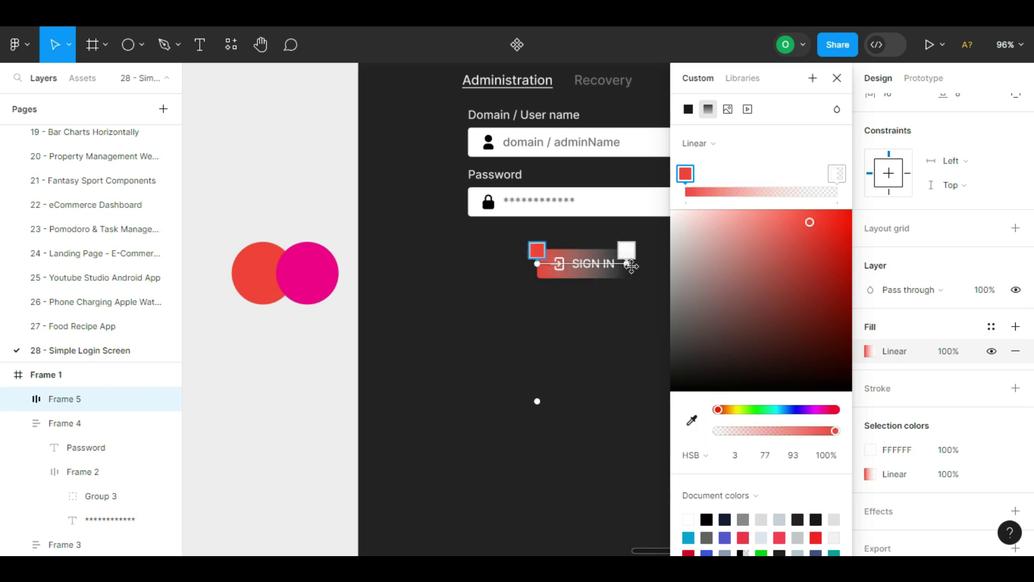
left_click(691, 421)
left_click(324, 291)
key("ctrl+z")
Color the gradient's end stop by sampling the magenta swatch
left_click(836, 174)
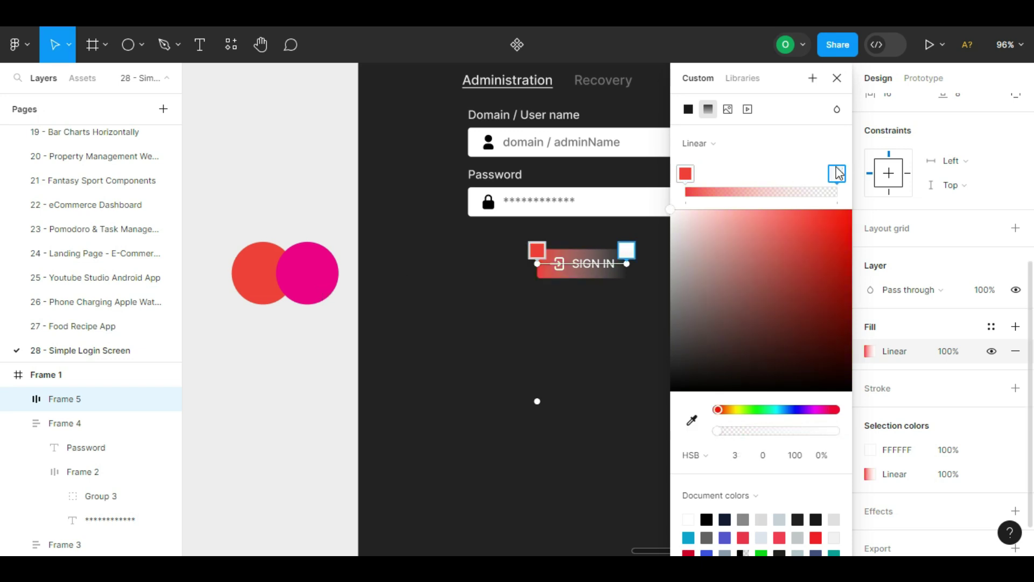
left_click(691, 420)
left_click(322, 296)
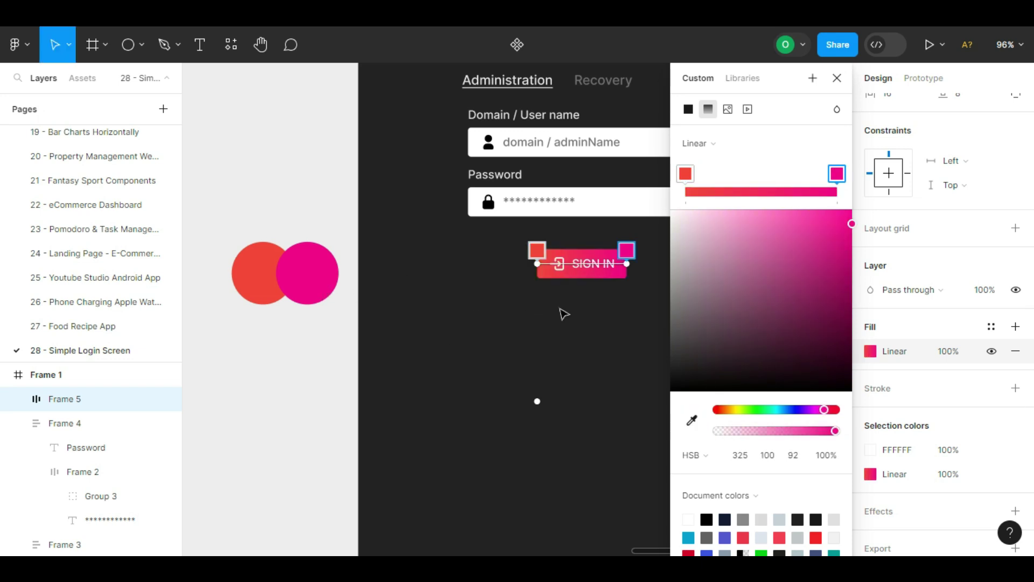
left_click(836, 81)
Widen the SIGN IN button to match the input fields, with its contents centered, and move it closer to the Password field
left_click_drag(582, 271, 700, 257)
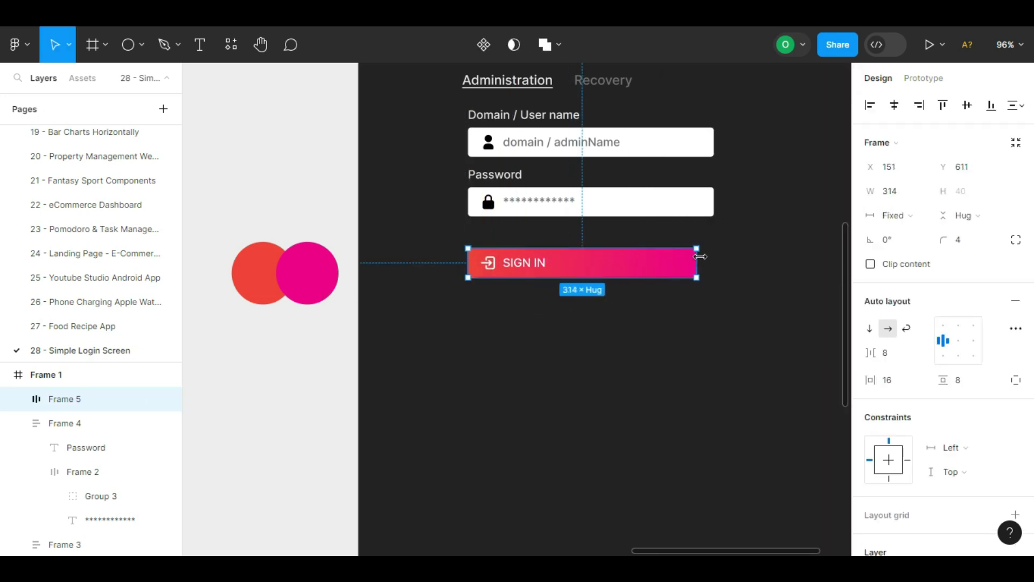
left_click(773, 262)
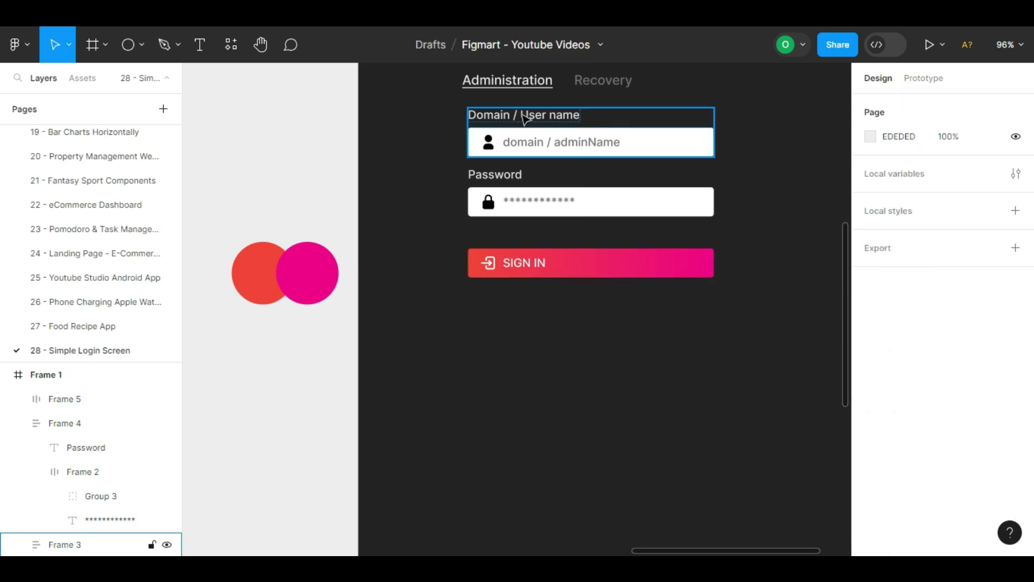
left_click_drag(566, 267, 574, 261)
left_click(600, 344)
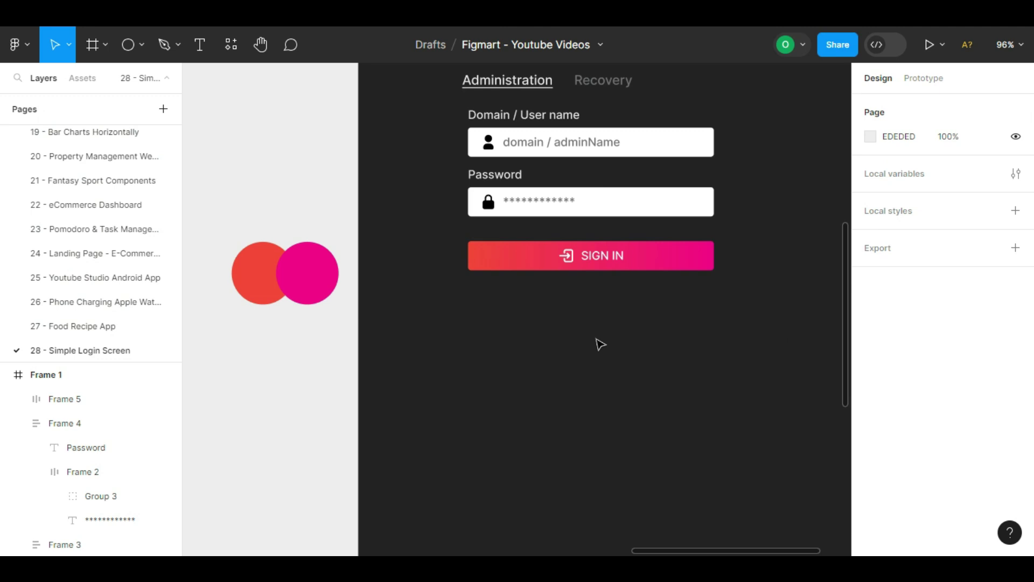
Return the red and magenta swatches to their place below the gray swatches
scroll(595, 340, "down", 5)
left_click_drag(369, 387, 483, 396)
left_click_drag(584, 344, 564, 315)
left_click_drag(564, 315, 324, 242)
left_click(547, 295)
scroll(548, 296, "right", 2)
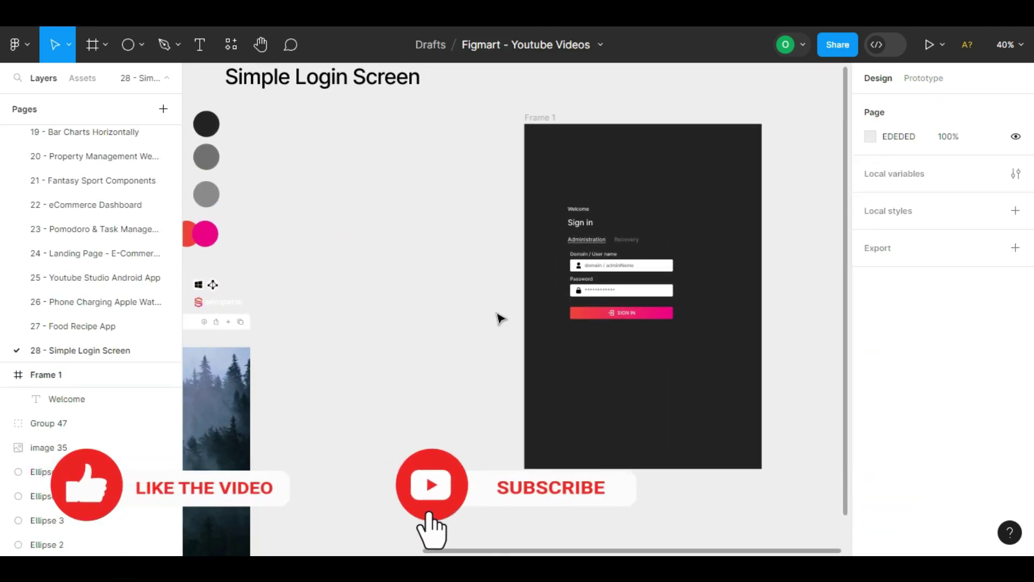
Add the text "OR SIGN IN WITH" below the SIGN IN button
scroll(625, 362, "up", 3)
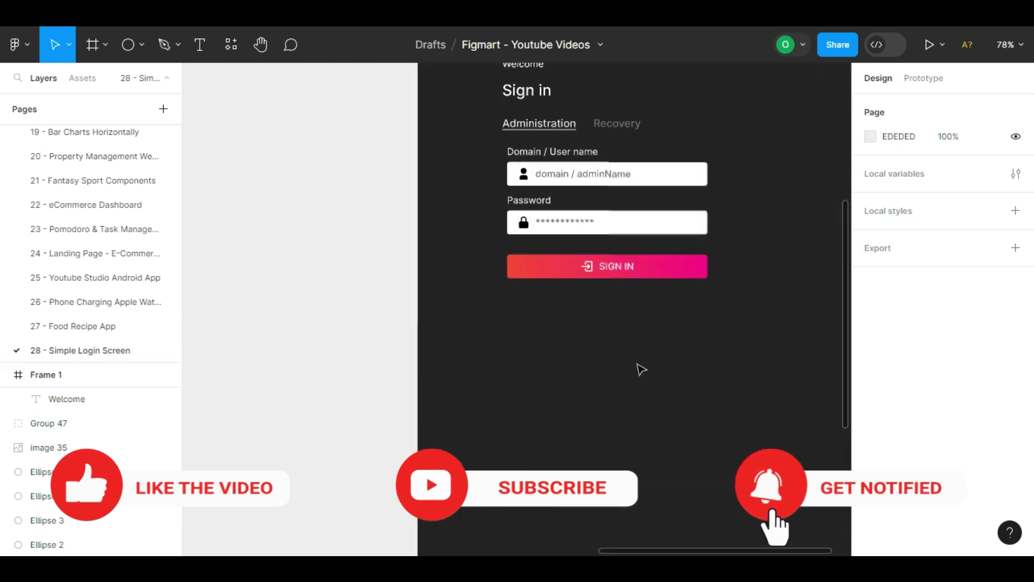
key("t")
left_click(597, 313)
type("OR SIGN IN WITH")
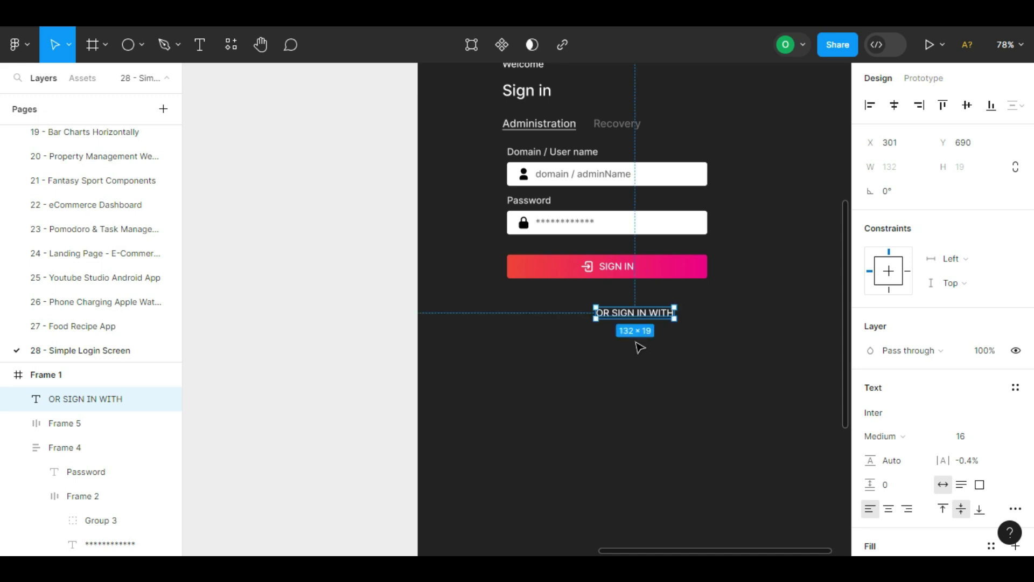
Apply the "Recovery" tab's gray 717171 fill to the "OR SIGN IN WITH" text
scroll(640, 348, "down", 1)
left_click(631, 180)
scroll(891, 376, "down", 3)
left_click(894, 388)
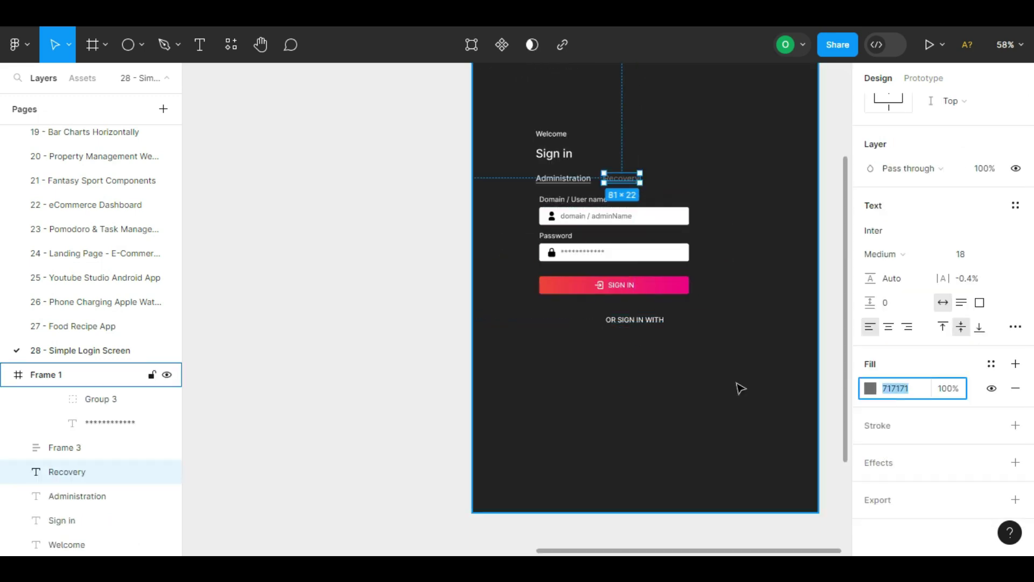
scroll(672, 374, "up", 2)
left_click(637, 300)
left_click(903, 388)
scroll(693, 347, "up", 5)
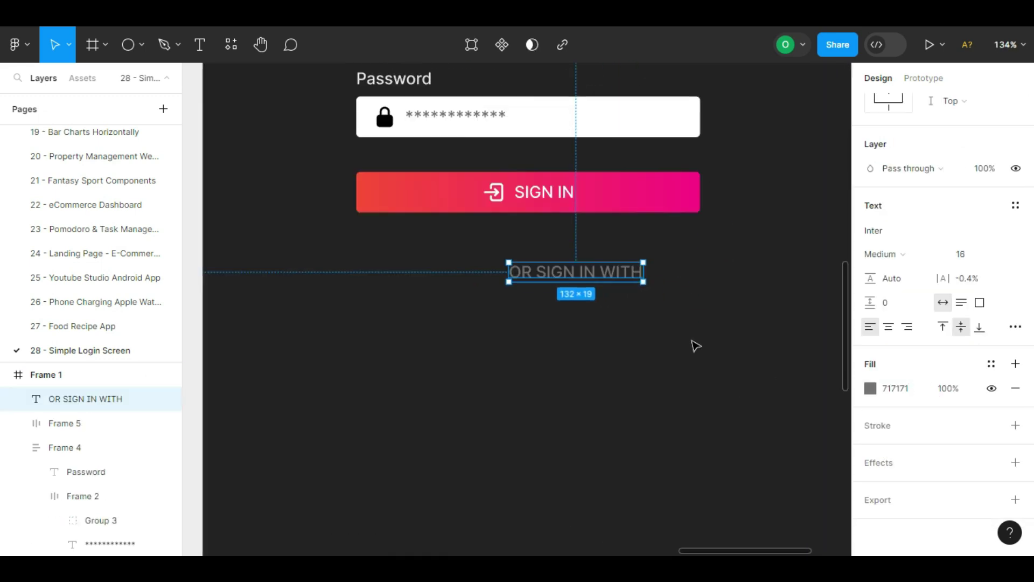
Move the "OR SIGN IN WITH" text left and draw a horizontal line about 98.5 long to its right
scroll(671, 330, "right", 1)
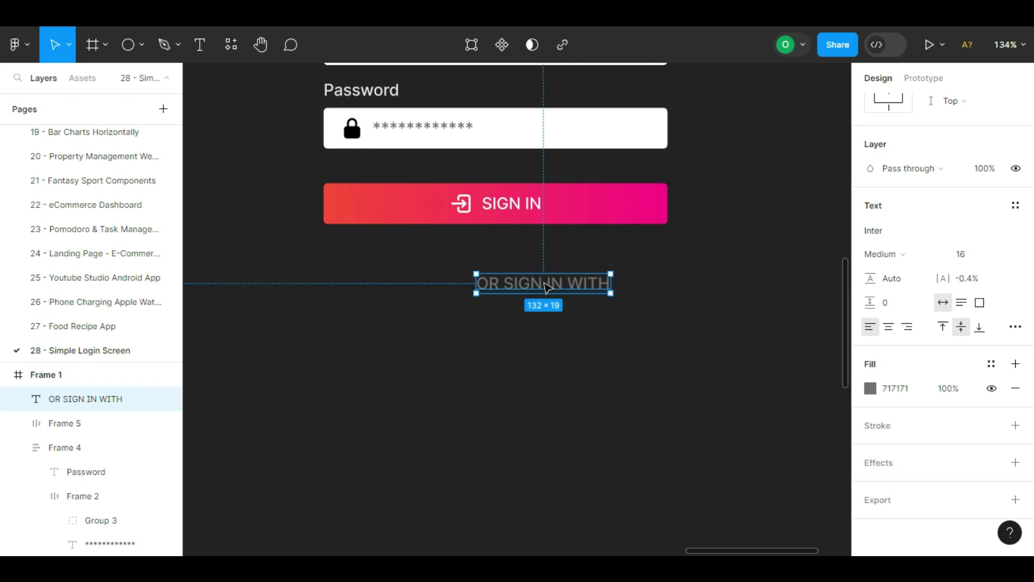
left_click_drag(545, 285, 484, 289)
left_click(582, 292)
key("p")
left_click(564, 286)
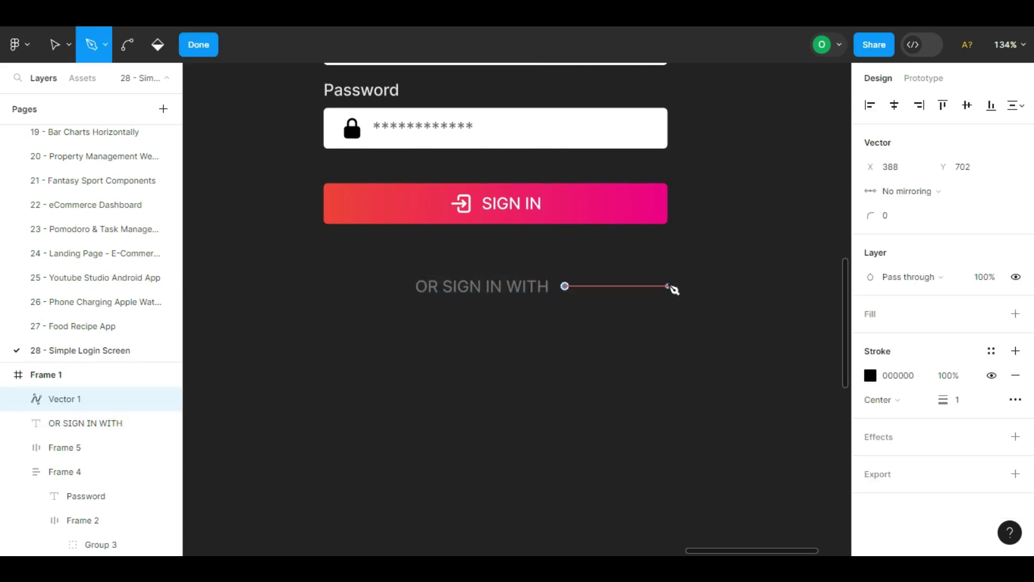
key("Escape")
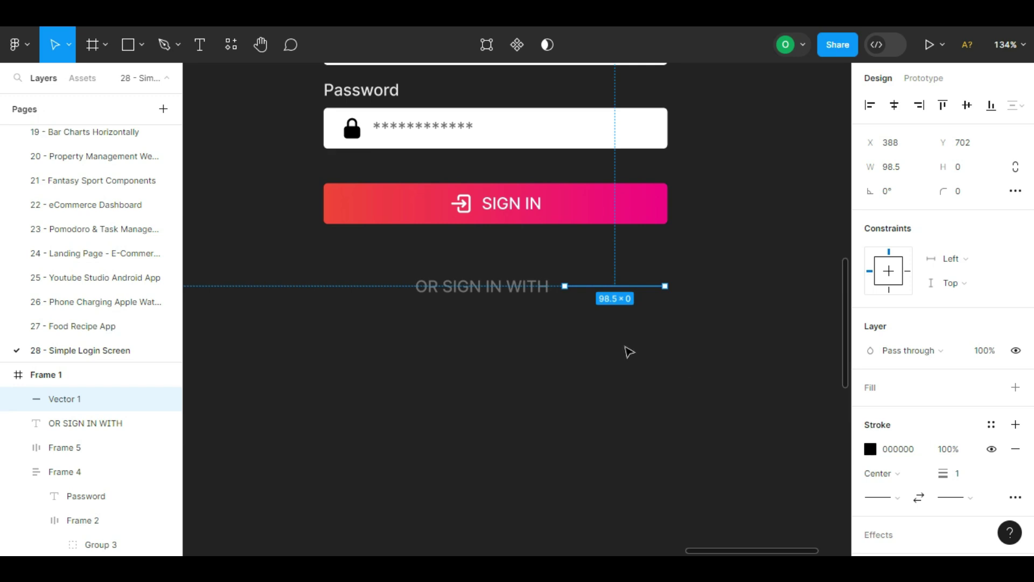
Set the line's stroke to 717171 and place a copy of it to the left of "OR SIGN IN WITH"
left_click(905, 452)
left_click(647, 342)
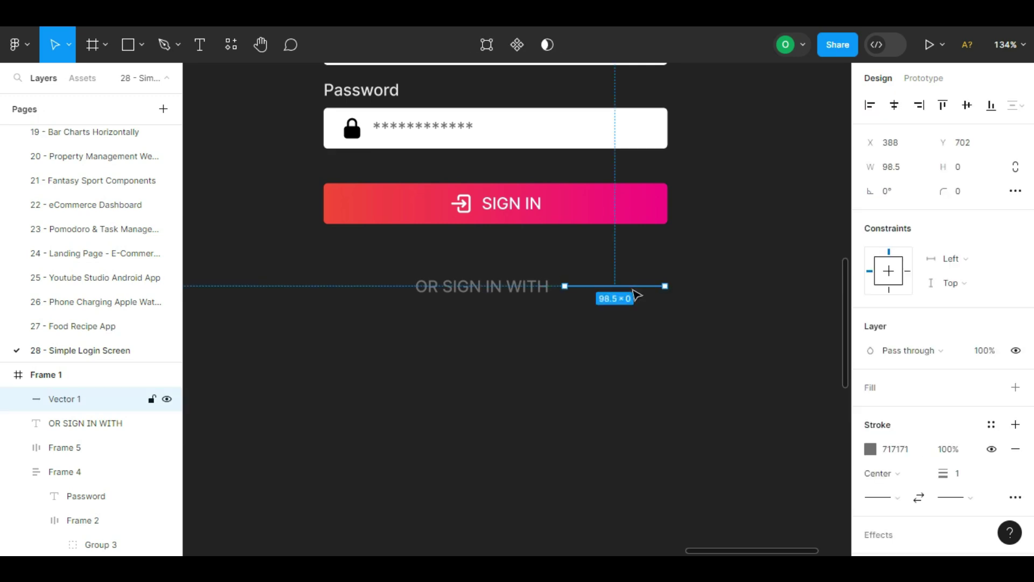
left_click_drag(634, 291, 372, 287)
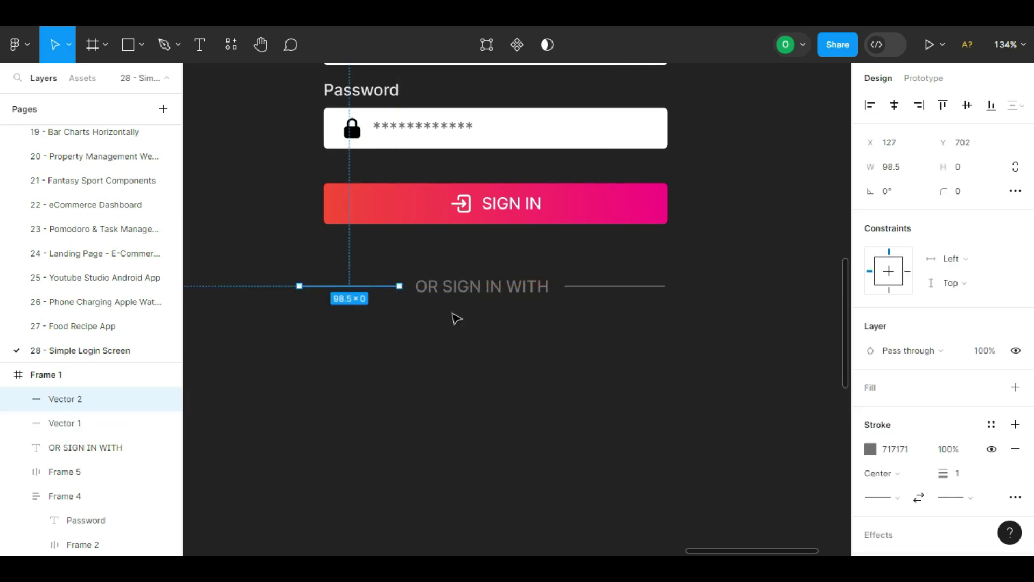
Combine both lines and the "OR SIGN IN WITH" text in a horizontal auto layout with spacing 16
left_click(515, 298, "shift")
left_click(616, 289, "shift")
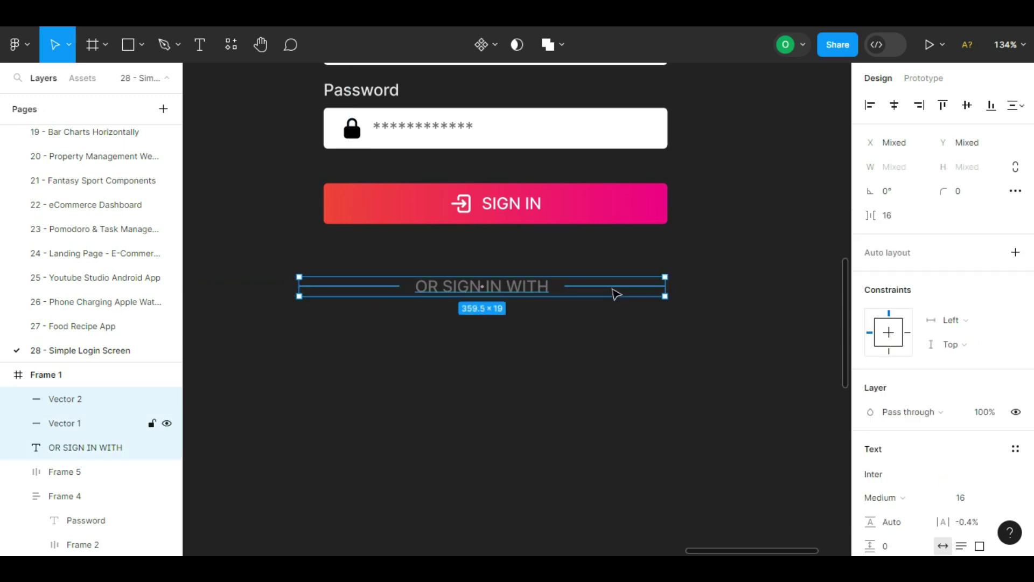
key("shift+a")
type("16")
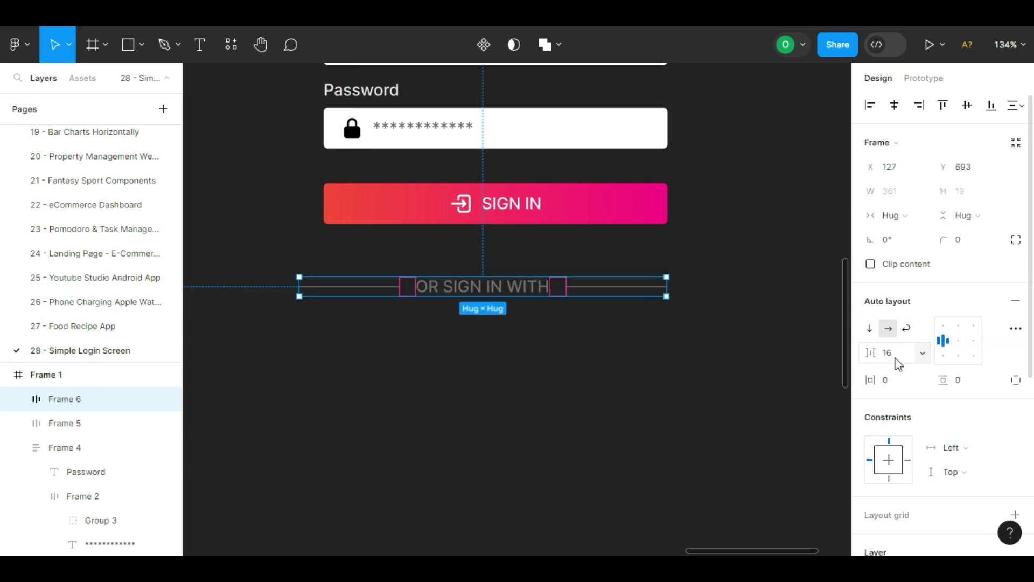
key("Return")
Bring the Windows and Azure icons into the login frame, centered below the "OR SIGN IN WITH" divider
left_click_drag(597, 341, 618, 376)
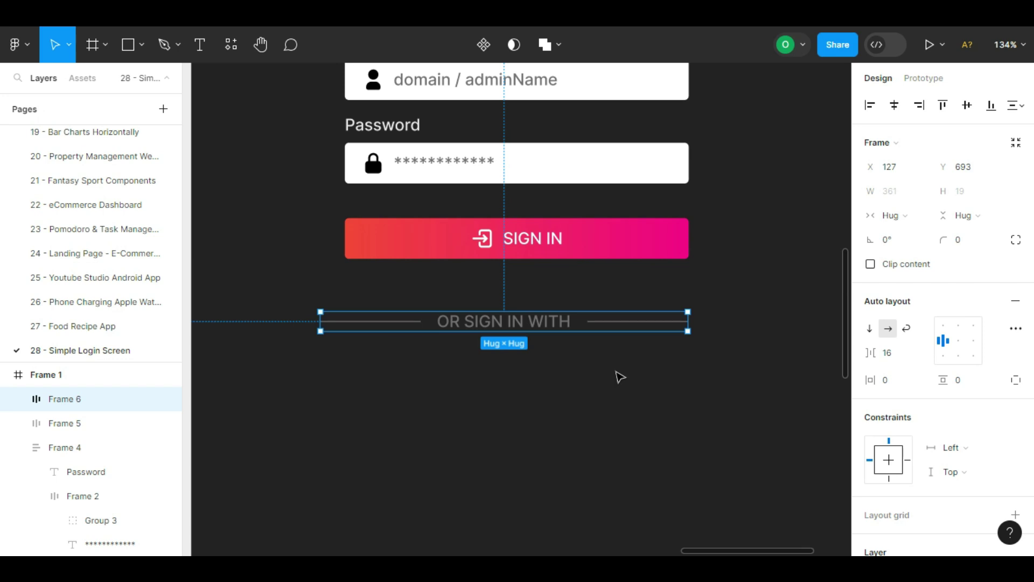
scroll(517, 397, "down", 3)
left_click_drag(266, 268, 868, 227)
left_click_drag(460, 205, 560, 369)
scroll(583, 362, "up", 3)
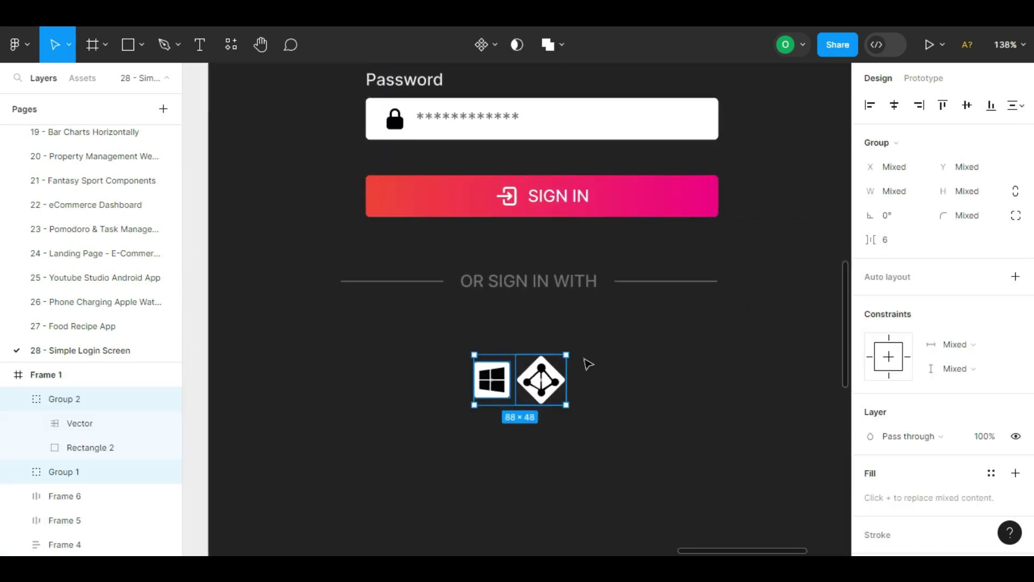
Spread the two icons apart, with the Windows icon toward the divider's left end and the Azure icon toward its right end
left_click(587, 365)
left_click_drag(491, 381, 414, 382)
left_click_drag(546, 384, 653, 386)
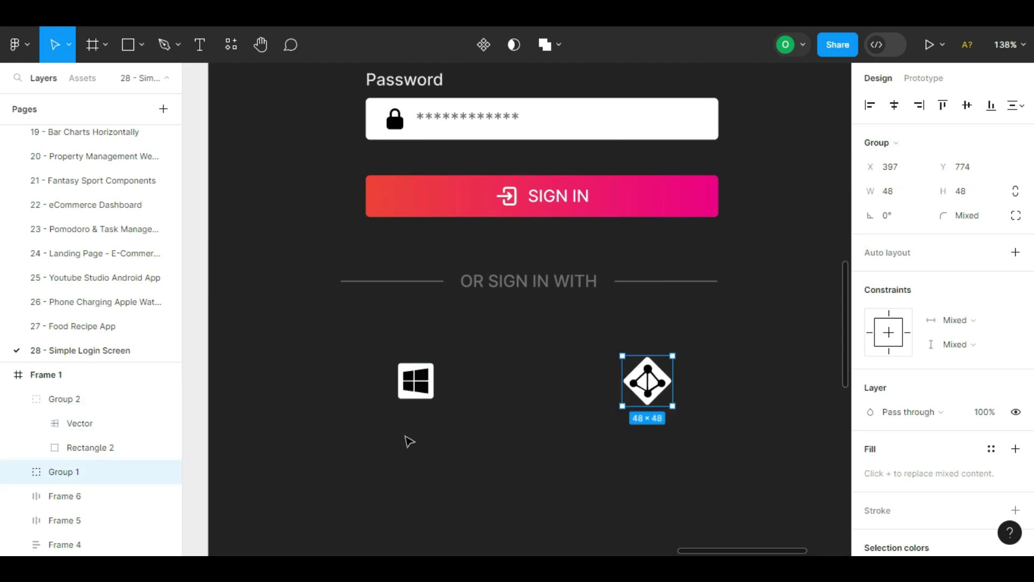
left_click(405, 436)
Add the text "Integrated Windows Authentication" below the Windows icon
scroll(406, 436, "up", 3)
left_click(435, 370, "ctrl")
left_click(429, 437)
left_click_drag(424, 440, 466, 370)
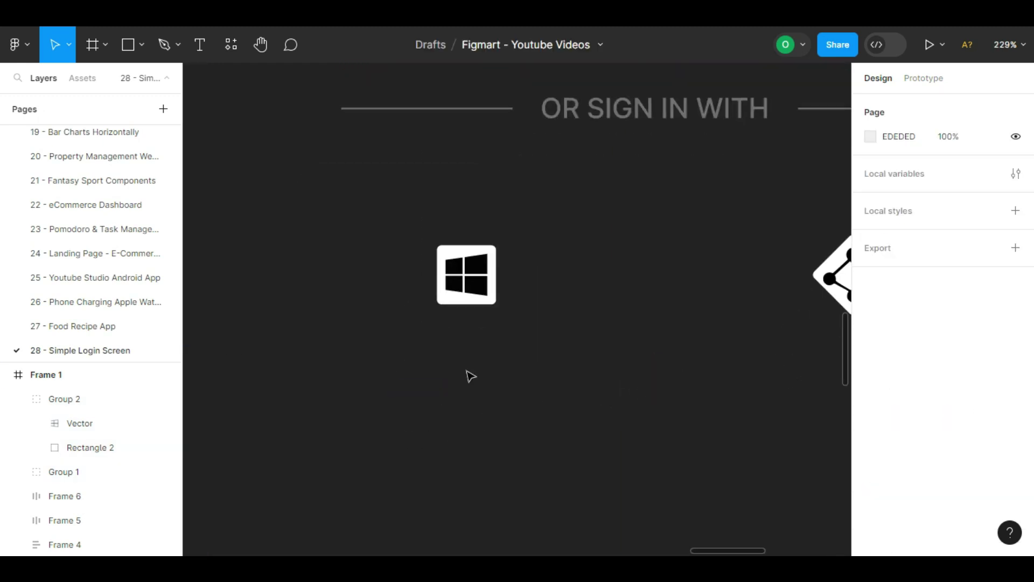
key("i")
key("t")
left_click(494, 351)
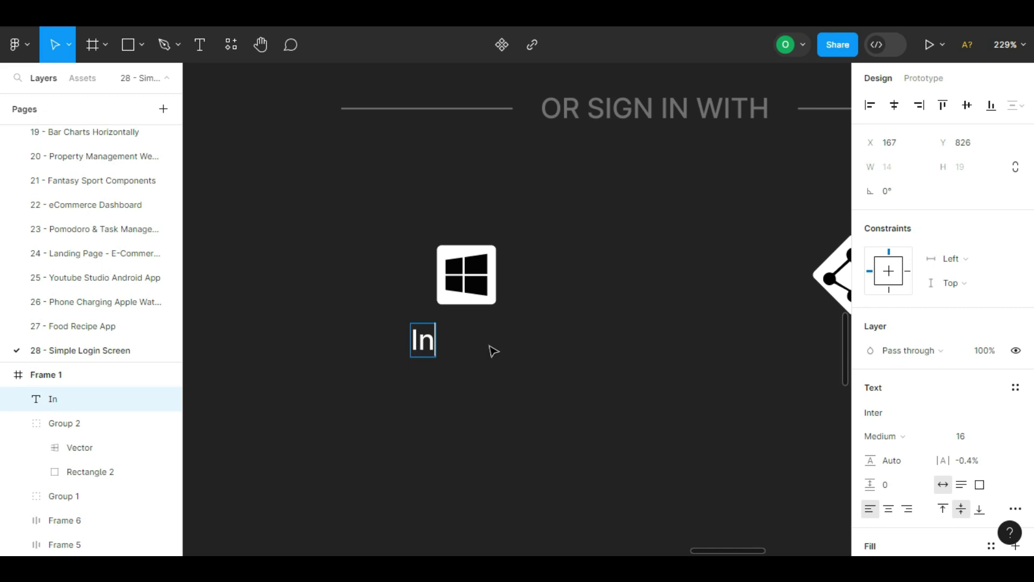
type("Integrated Windows")
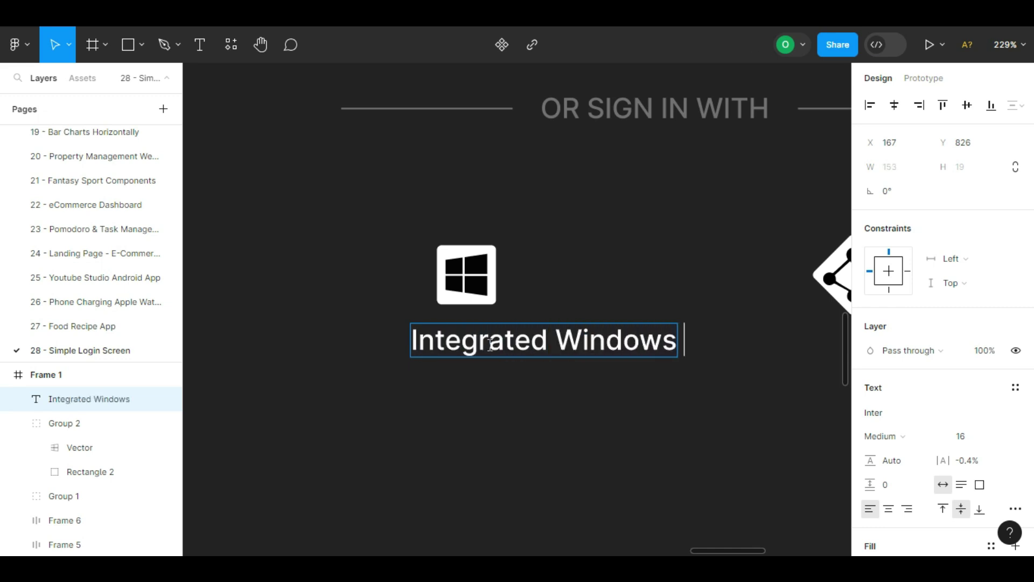
type(" Authenticati")
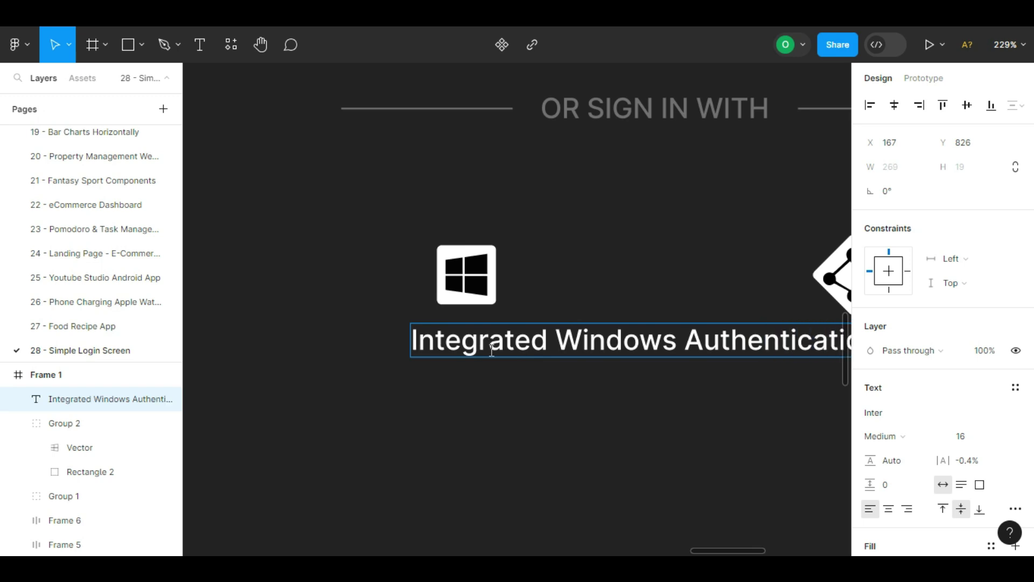
key("Escape")
Narrow the "Integrated Windows Authentication" label to 155 so it wraps onto two lines, move it under the Windows icon and center-align its text
scroll(693, 380, "right", 2)
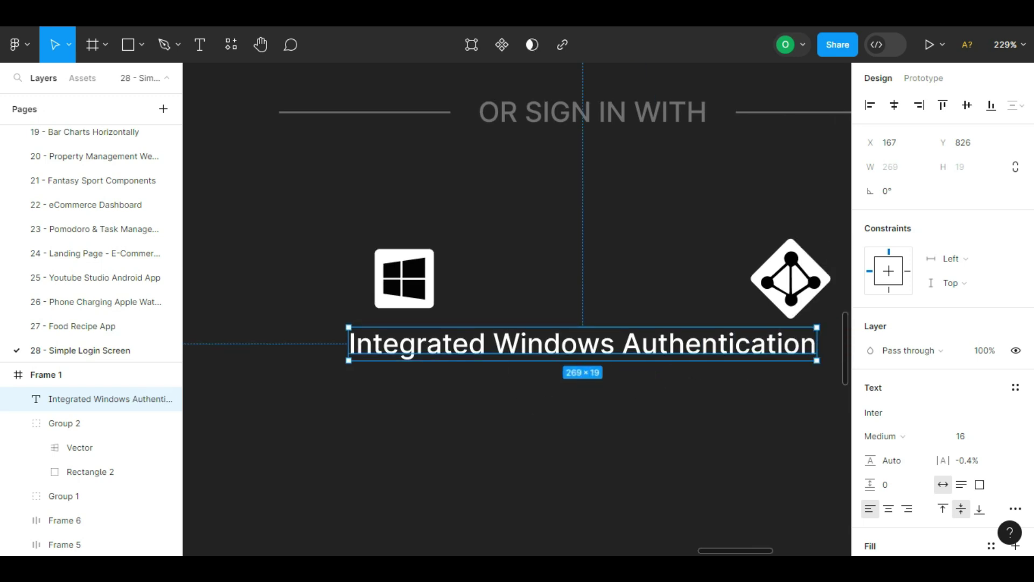
left_click_drag(817, 341, 619, 353)
left_click_drag(502, 357, 438, 357)
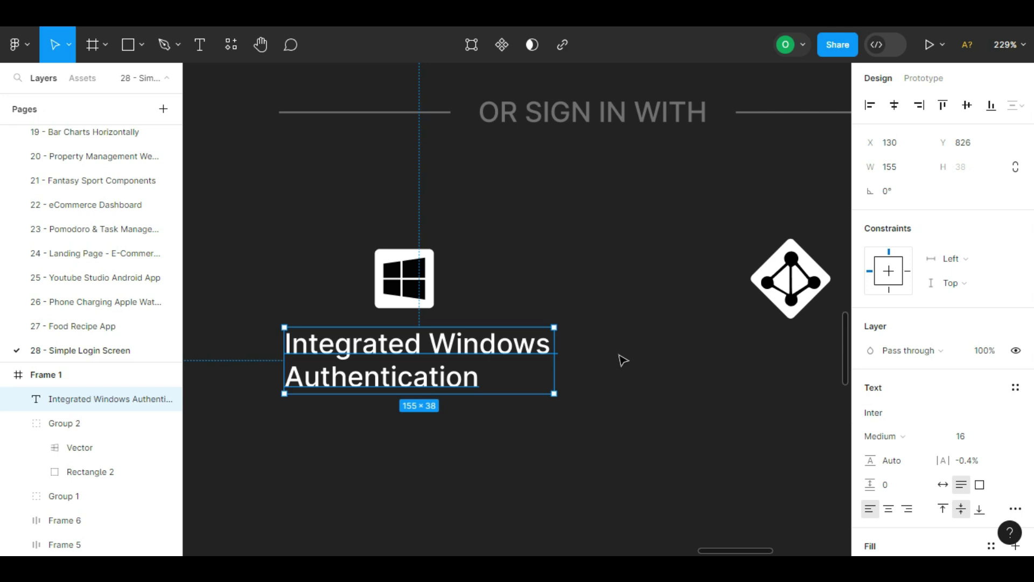
left_click(888, 509)
scroll(677, 397, "down", 3)
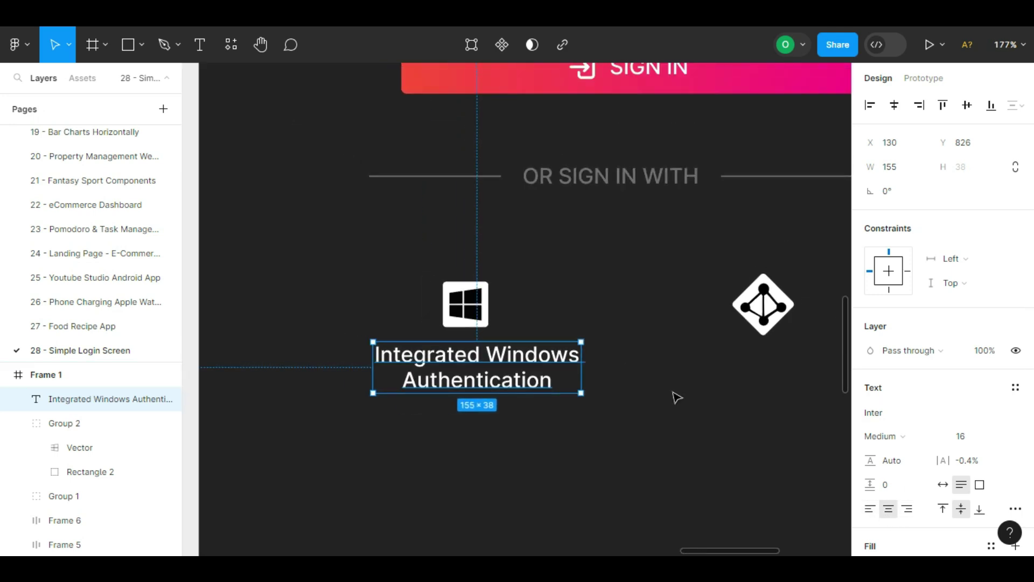
Copy the Windows label below the Azure icon and change its text to "Azure Active Directory"
left_click_drag(478, 372, 752, 372)
scroll(752, 371, "right", 3)
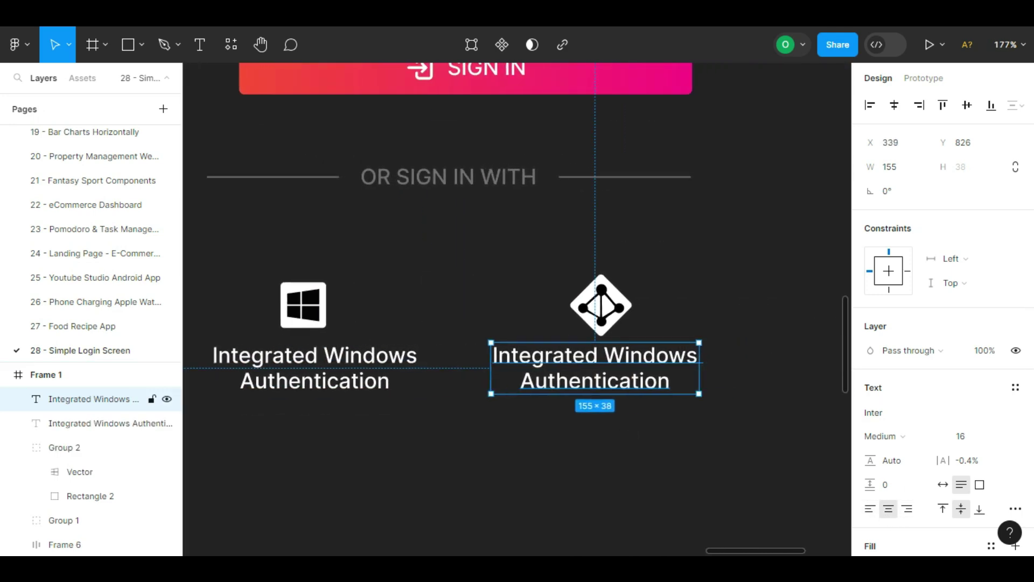
key("Return")
type("Azure A")
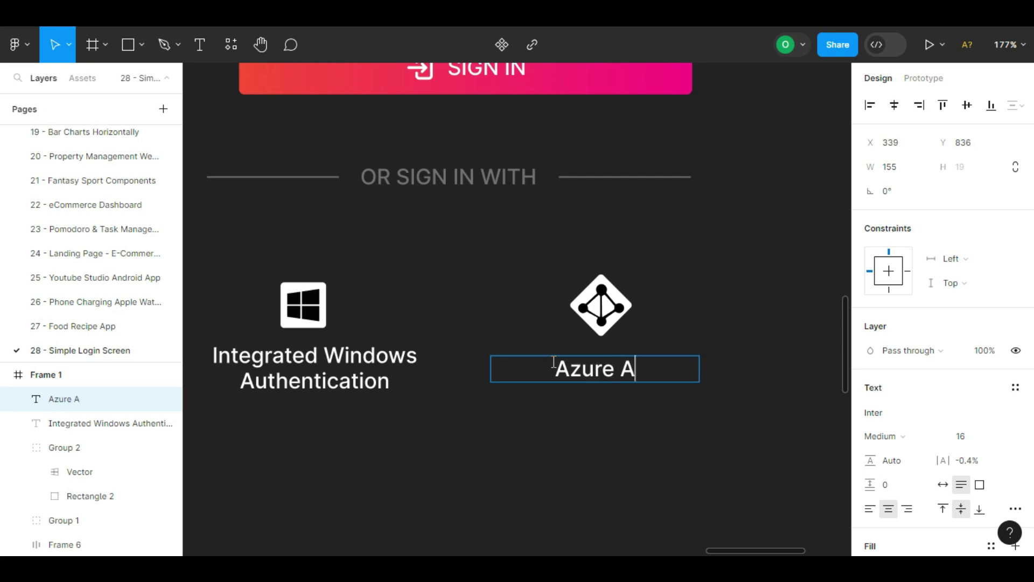
type("ctive Directory")
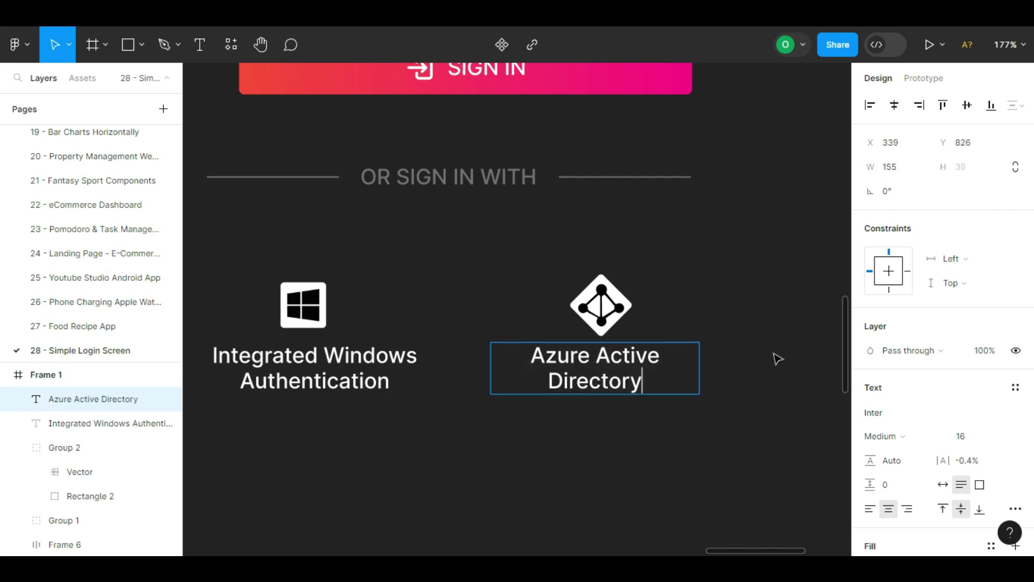
key("Escape")
Combine each sign-in icon with its label in a separate vertical auto layout
left_click(618, 305, "shift")
key("shift+a")
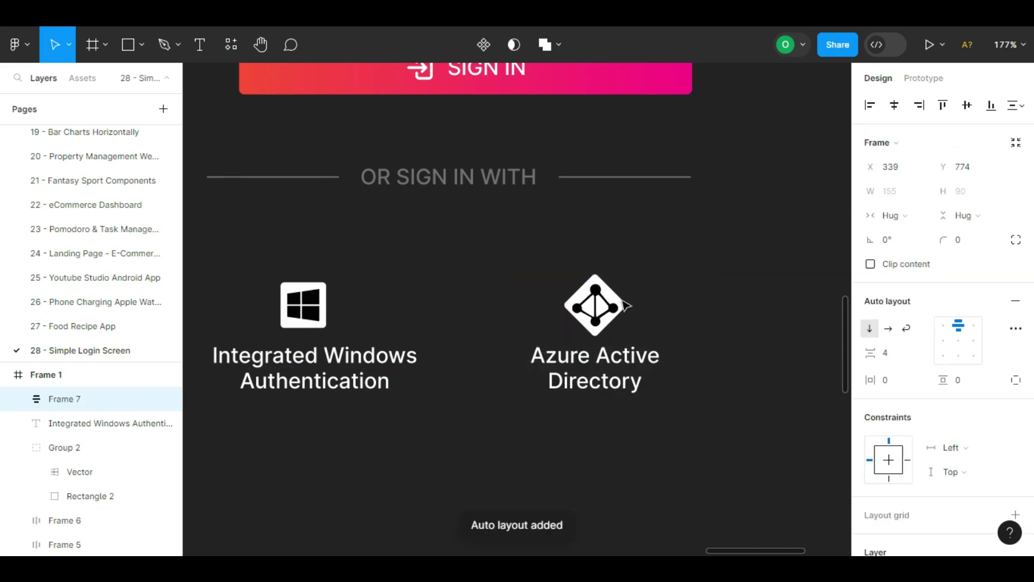
left_click(344, 356)
left_click(319, 310, "shift")
key("shift+a")
Set the vertical spacing to 16 in both the Windows and the Azure sign-in options
left_click(902, 355)
type("1")
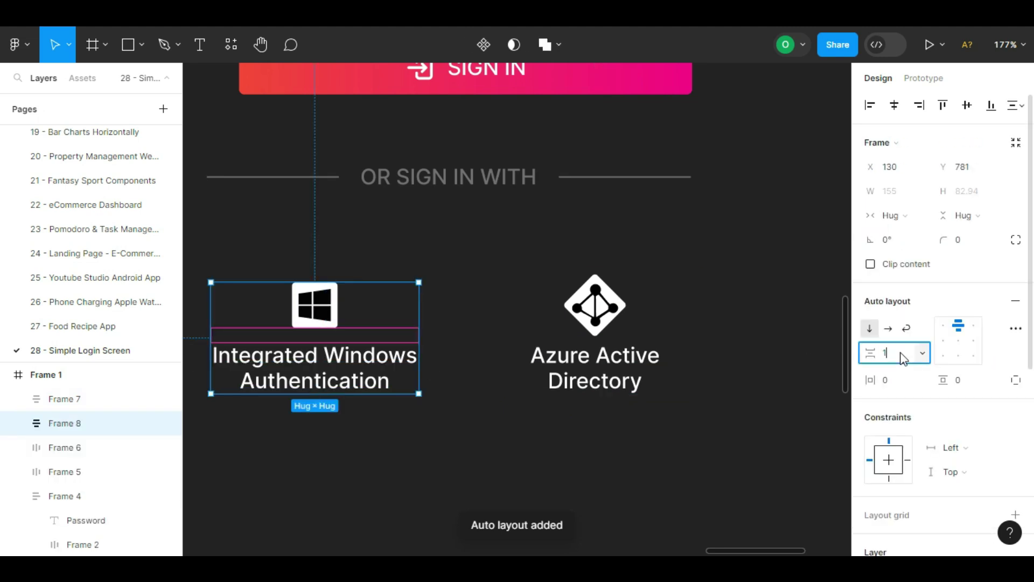
type("6")
key("Return")
left_click(663, 326)
left_click(888, 353)
type("16")
key("Return")
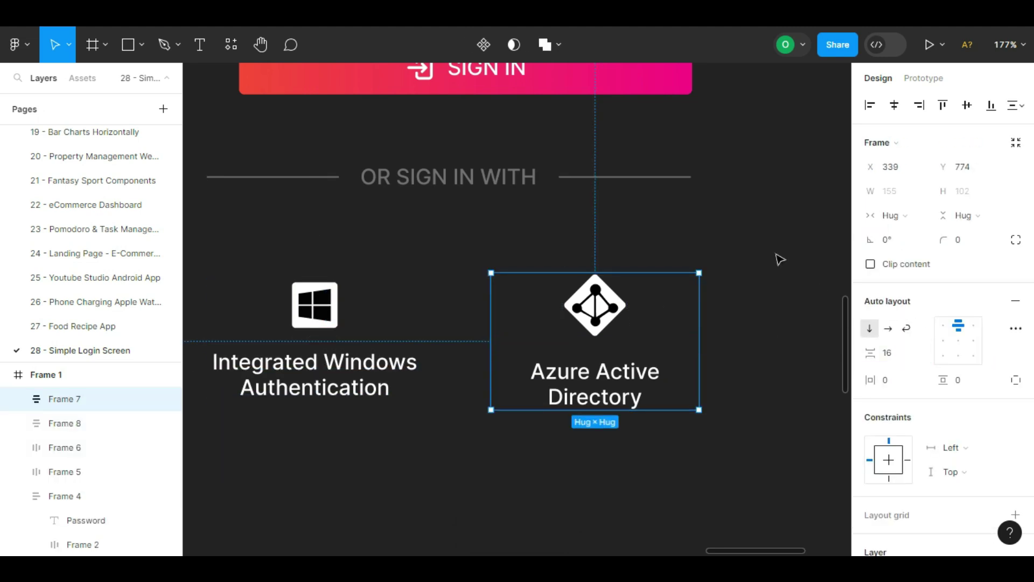
left_click(780, 259)
Move all the login content right so it is horizontally centered in Frame 1
scroll(745, 294, "down", 6)
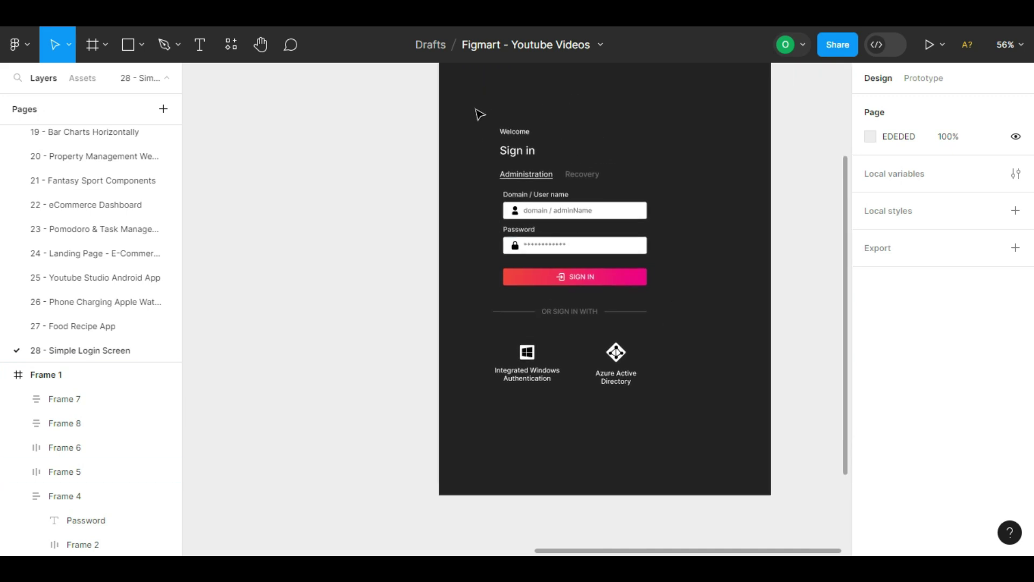
left_click_drag(478, 112, 655, 380)
left_click_drag(614, 279, 648, 284)
left_click(718, 337)
Move Frame 1 right and place the forest image flush against its left edge with their tops aligned
scroll(724, 338, "down", 2)
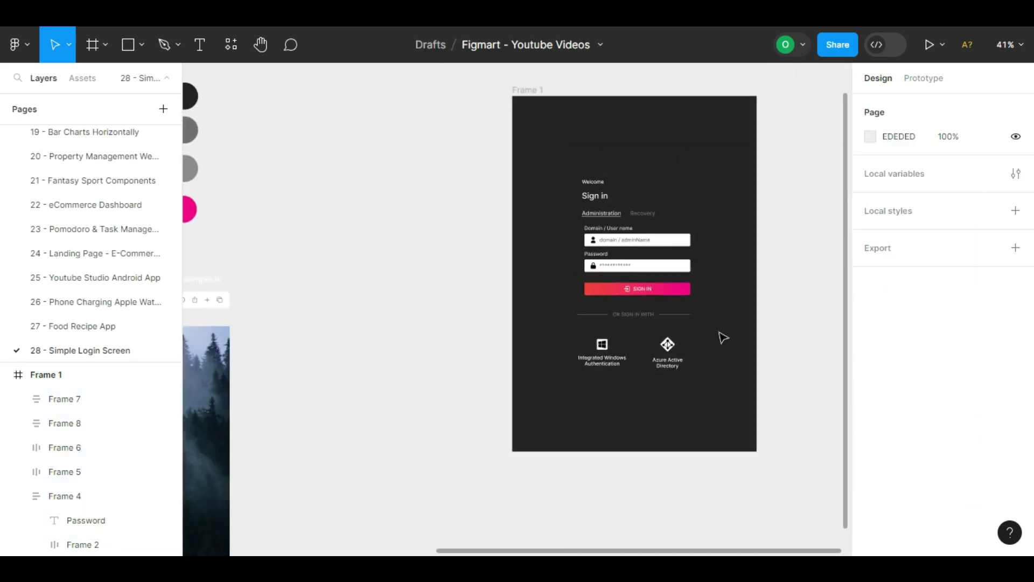
scroll(455, 259, "down", 2)
left_click_drag(516, 128, 634, 130)
left_click(431, 226)
left_click_drag(235, 343, 541, 219)
left_click(632, 132)
left_click(633, 114)
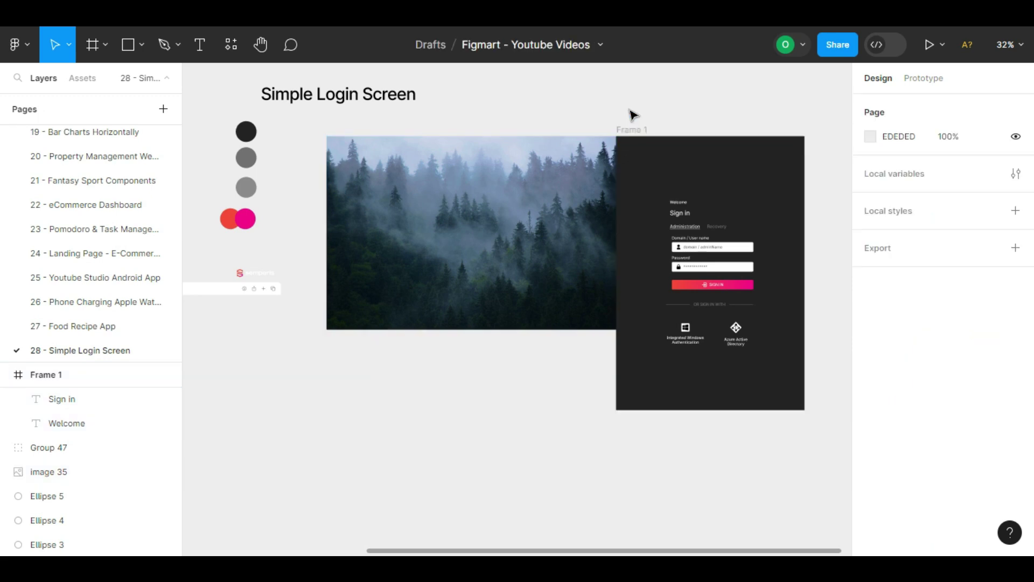
left_click(660, 148)
left_click(483, 374)
left_click(413, 326)
Add the text "Active" over the upper left part of the forest image
scroll(377, 331, "up", 3)
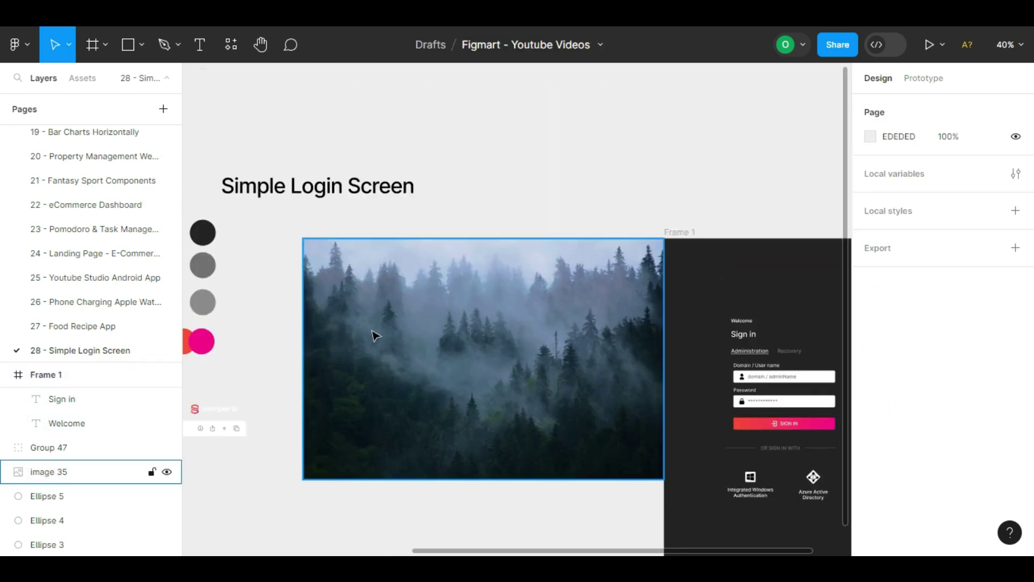
key("t")
left_click(360, 308)
type("Activ")
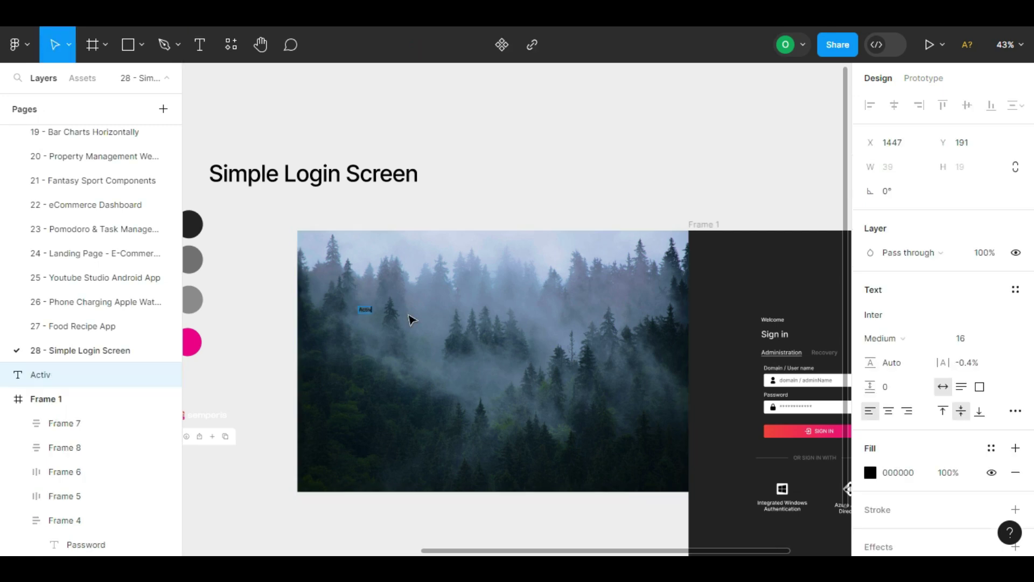
type("e")
key("Escape")
Format the "Active" text with font size 72, Bold weight and a white FFFFFF fill
left_click(969, 339)
type("72")
key("Return")
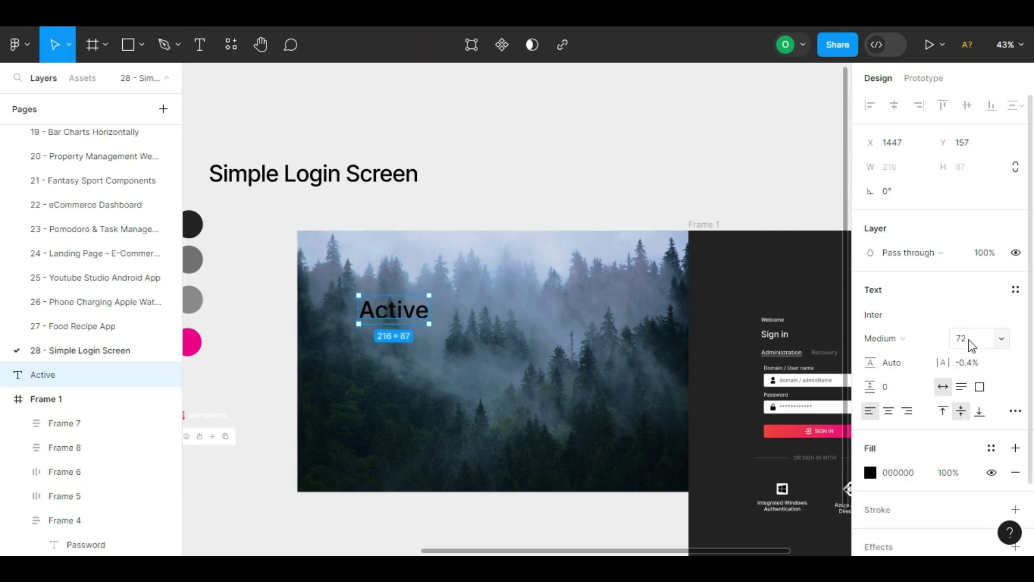
left_click(884, 338)
left_click(904, 295)
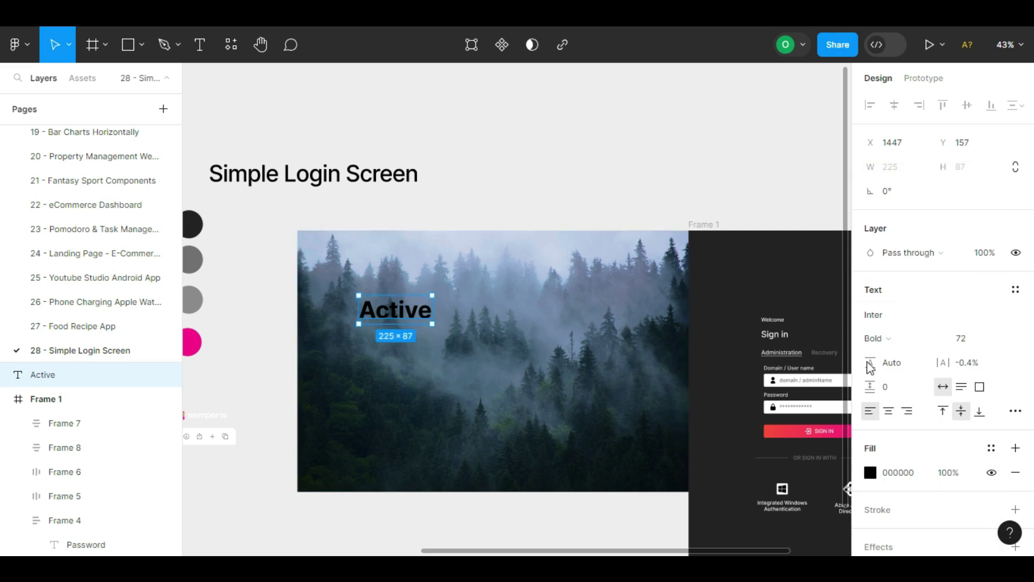
left_click(898, 474)
type("ffffff")
key("Return")
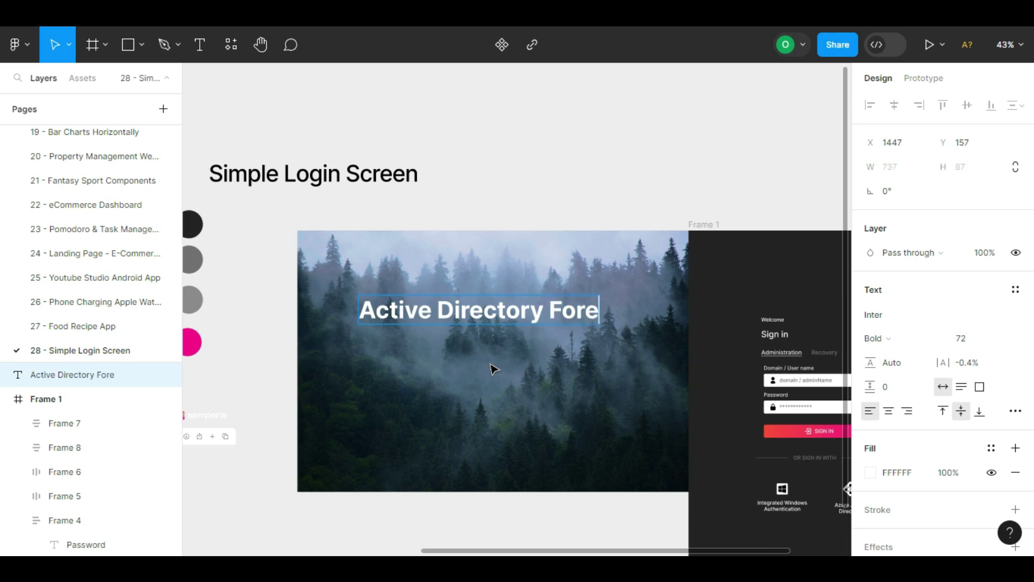
Complete the heading as "Active Directory Forest Recovery" and narrow its text box to about 588 so it wraps onto two lines
type("overy")
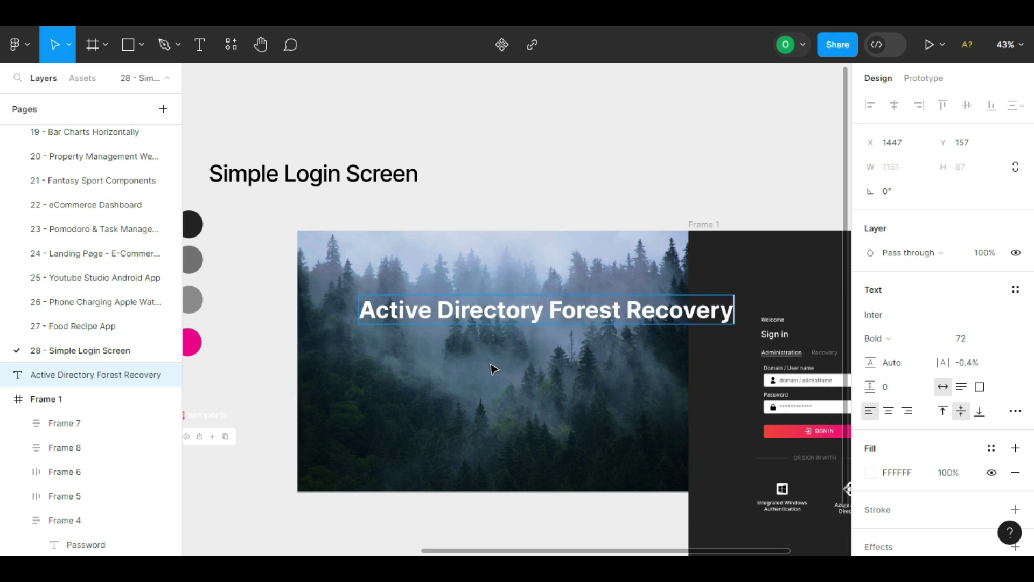
key("Escape")
left_click_drag(734, 308, 550, 308)
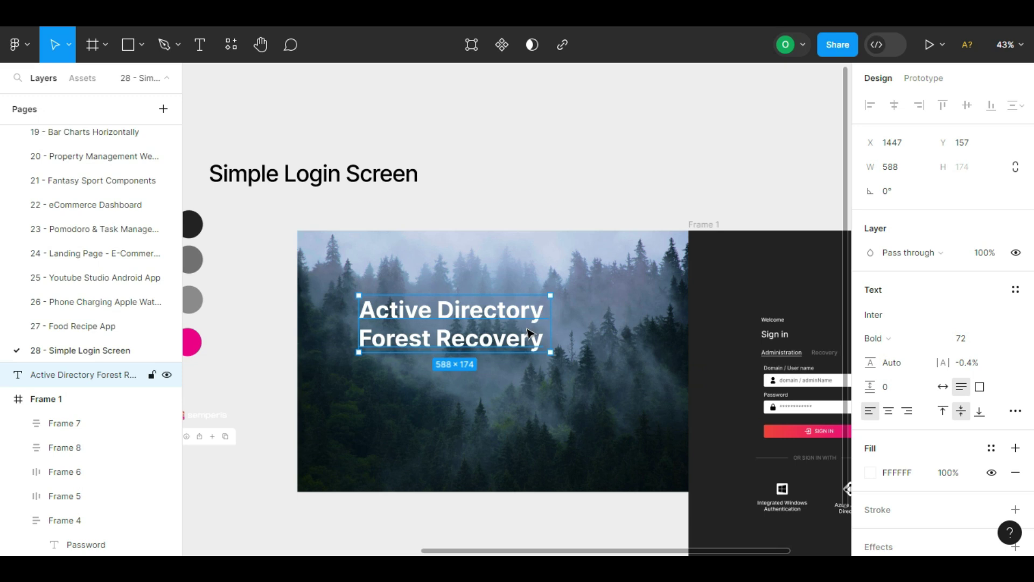
Add the text "Cyber" below the "Active Directory Forest Recovery" heading
scroll(371, 382, "up", 4)
left_click(379, 361)
key("t")
left_click(381, 360)
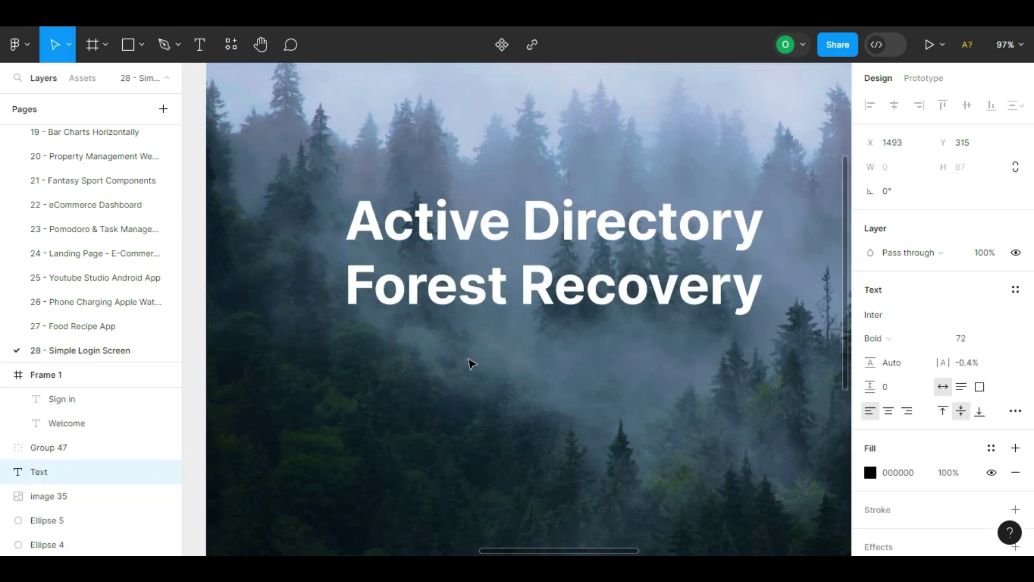
type("Cyber")
key("Escape")
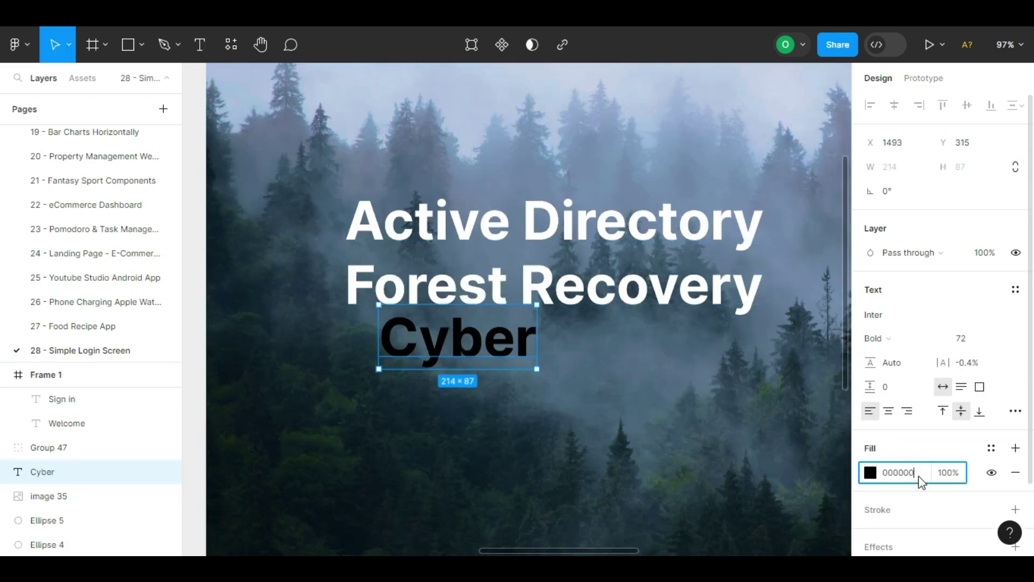
Format the "Cyber" text with size 16, Medium weight and FFFFFF fill, and complete it as "Cyber-First Disaster Recovery for Active Directory."
type("16")
key("Return")
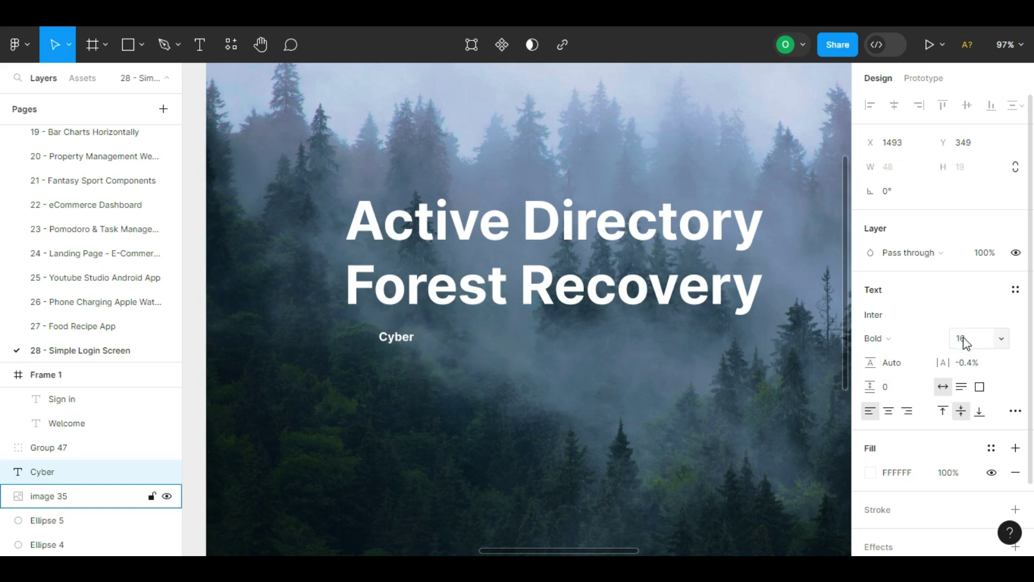
double_click(370, 336)
type("-")
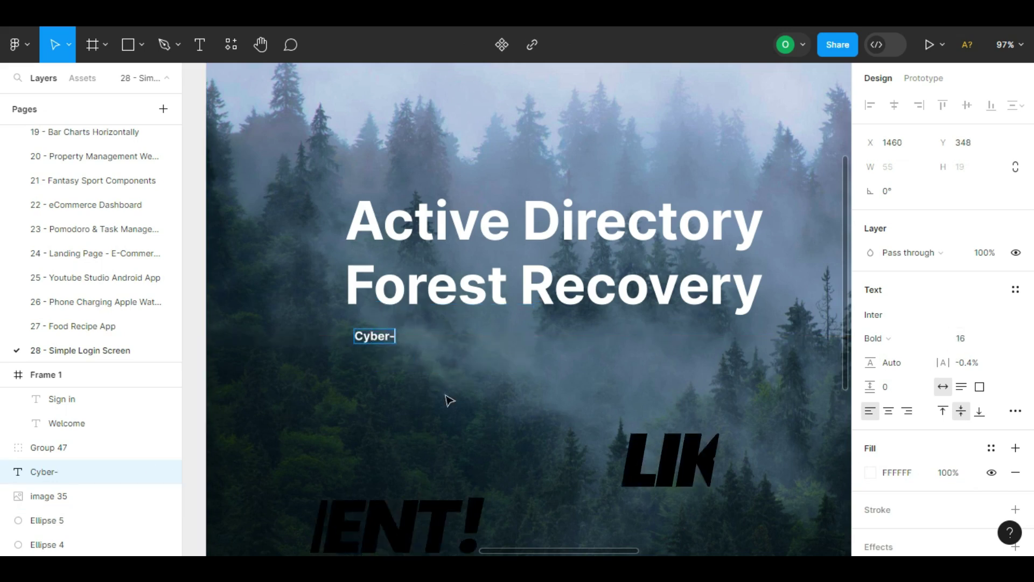
type("First Dis")
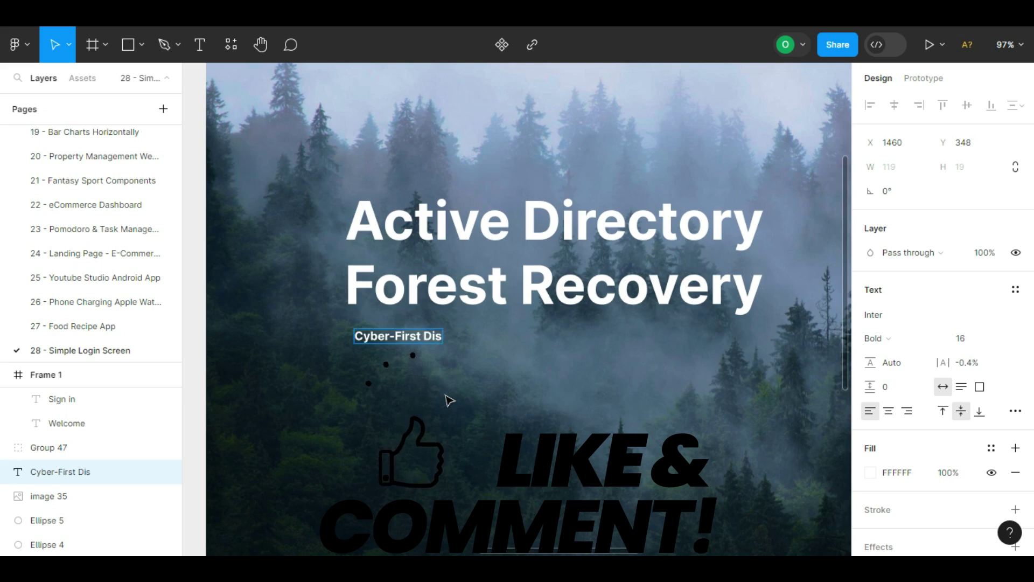
type("aster Recovery for Active Directory.")
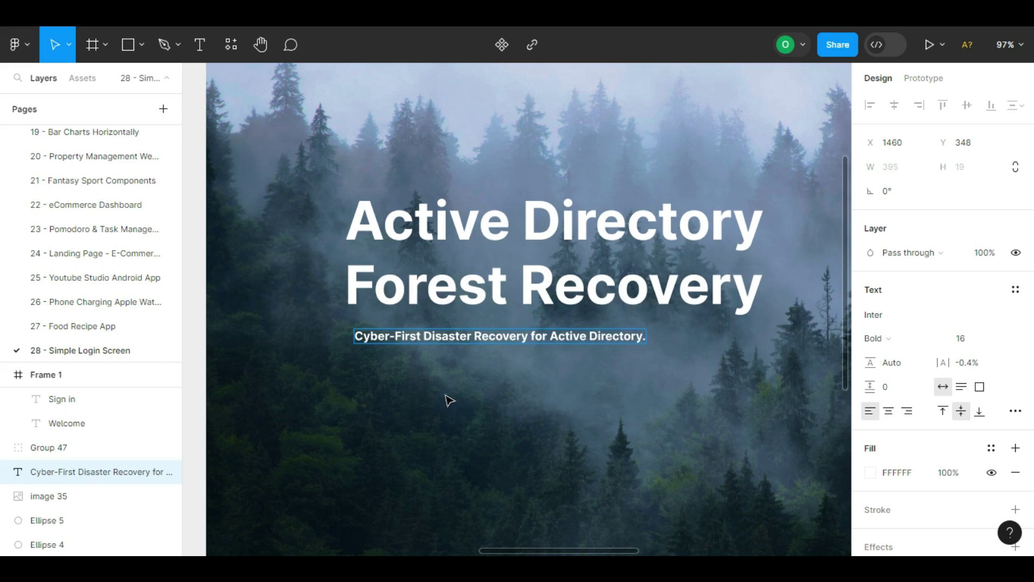
key("Escape")
left_click(876, 338)
left_click(894, 254)
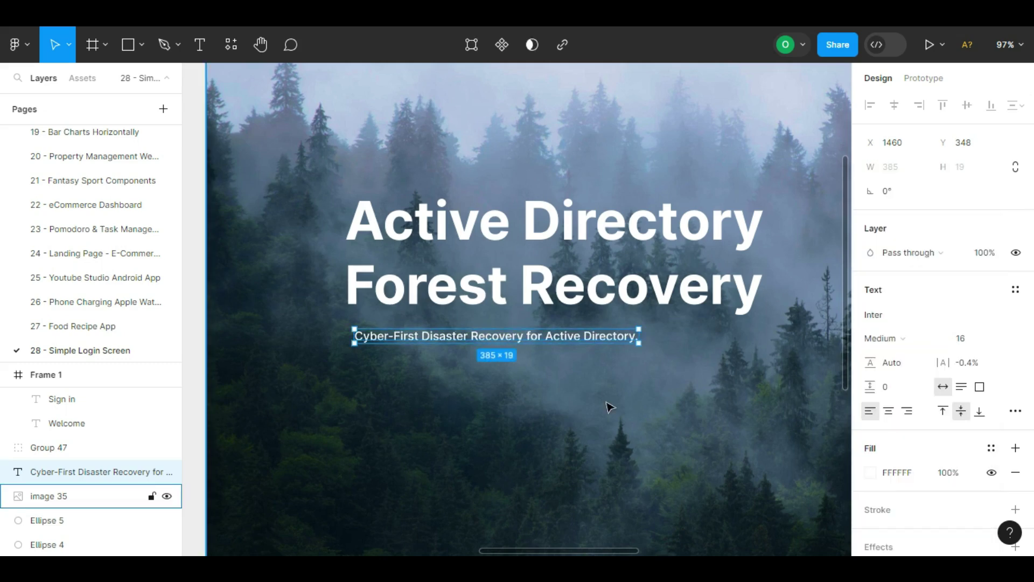
Add a second fill at 100% above the forest image's picture fill and make it a linear gradient
scroll(609, 406, "down", 5)
scroll(651, 346, "right", 2)
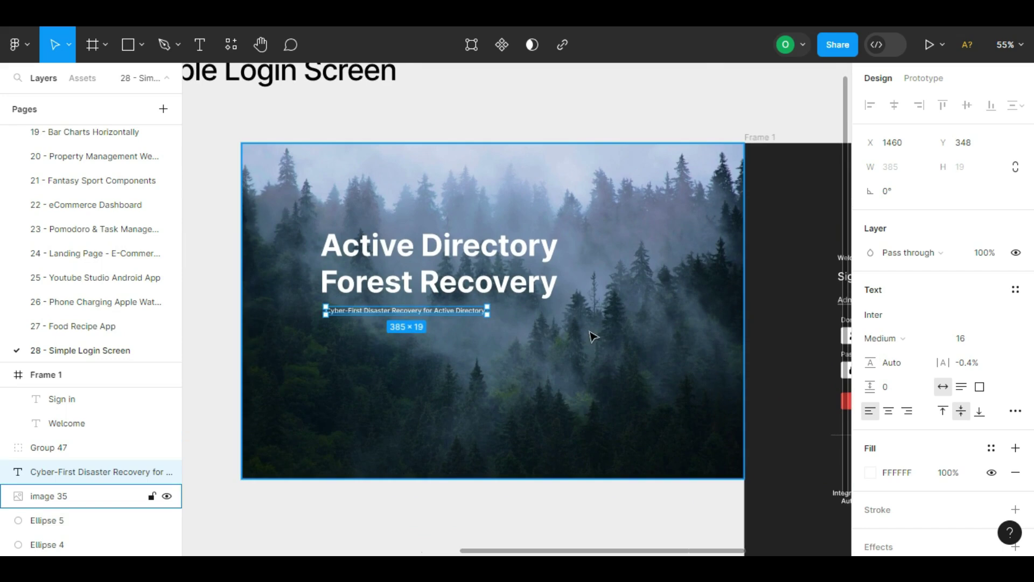
scroll(593, 337, "down", 1)
left_click(613, 293)
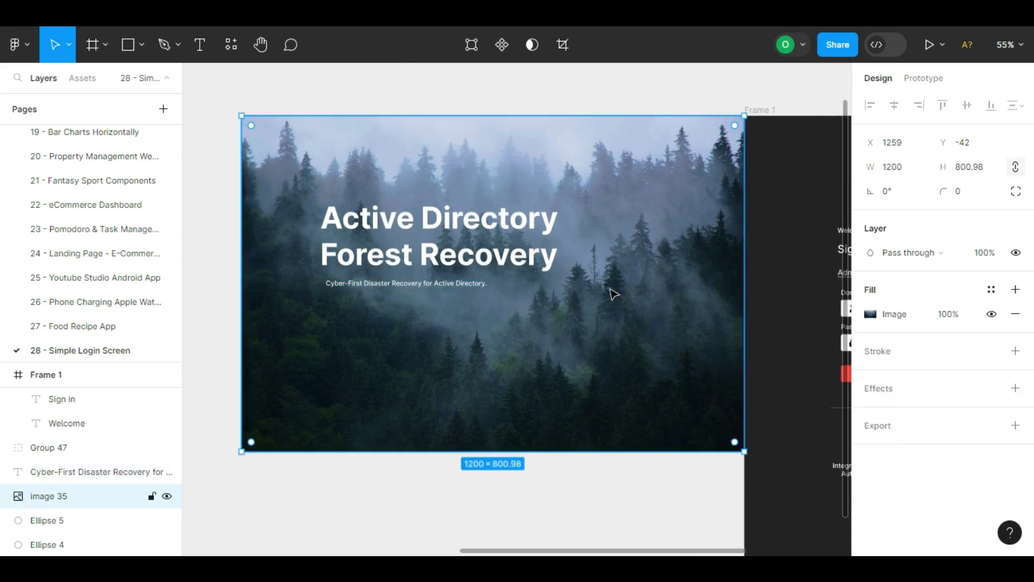
left_click(1018, 290)
left_click(949, 317)
type("100")
key("Return")
left_click(872, 315)
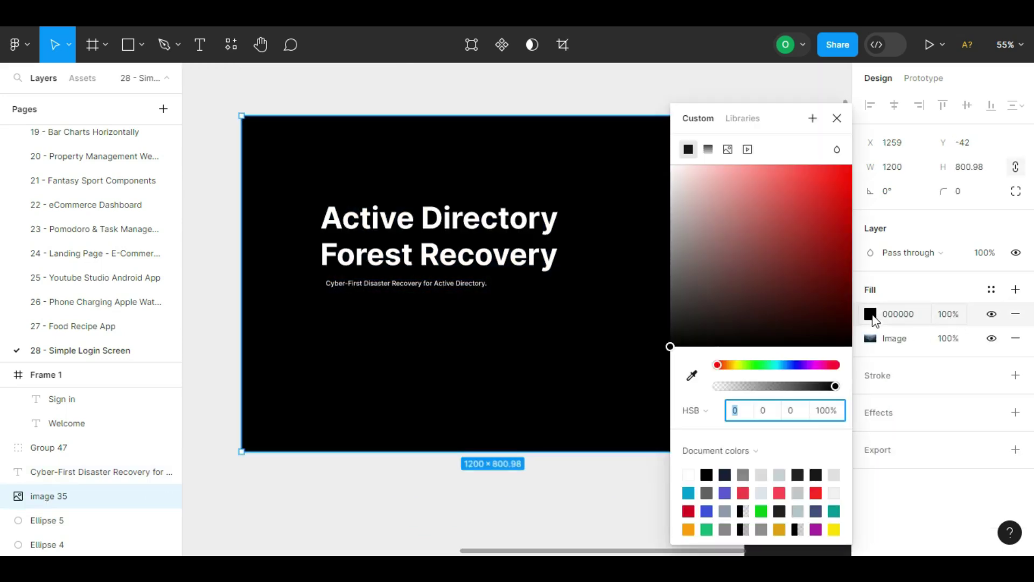
left_click(708, 149)
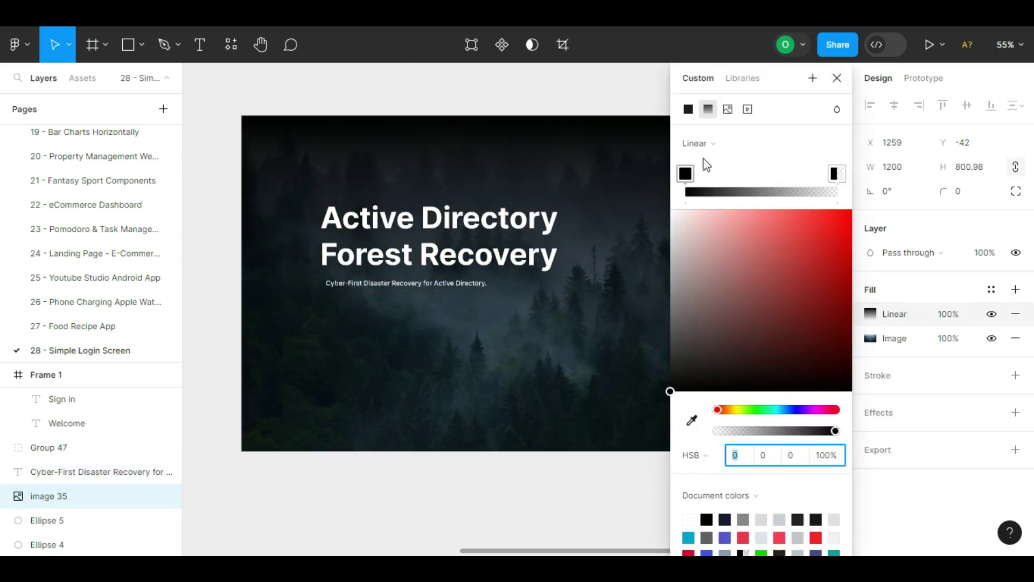
Set the opacity of the black gradient stop at the forest image's top edge to 0%
left_click(837, 174)
left_click(685, 173)
left_click(821, 455)
type("0")
key("Return")
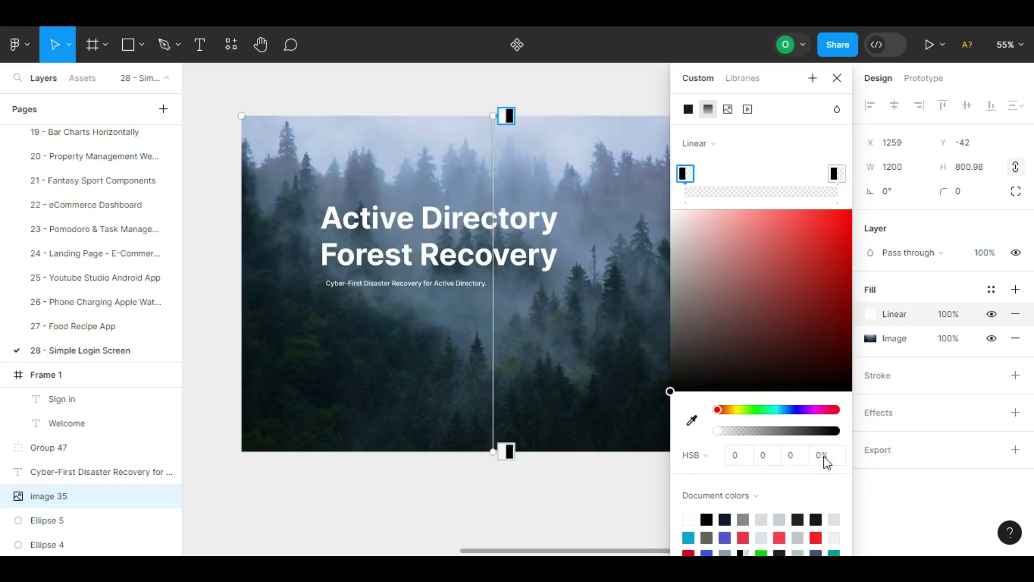
Raise the opacity of the black gradient stop at the forest image's bottom edge to 100%
left_click(823, 457)
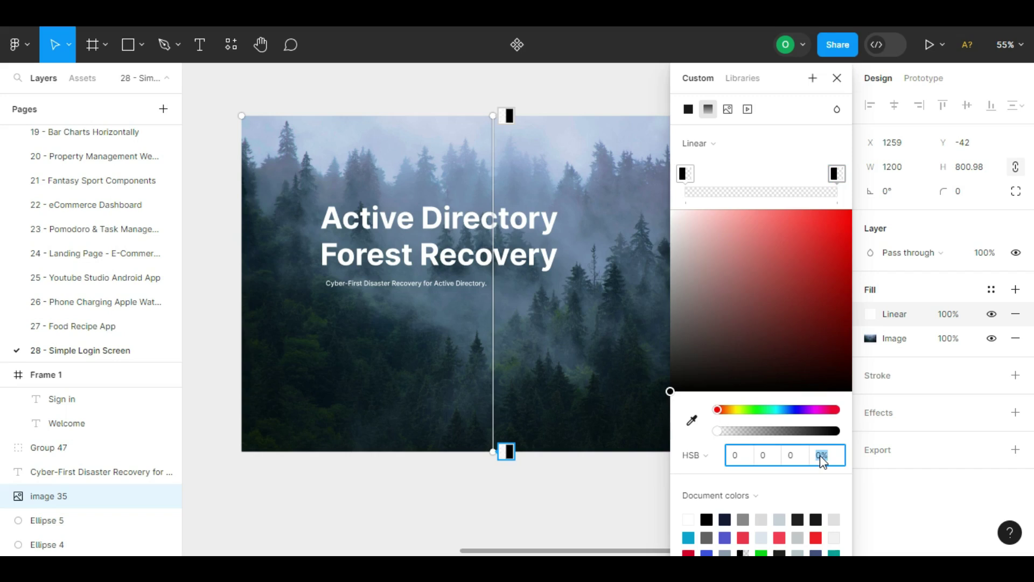
key("Up")
key("Up")
key("Up")
key("Up")
key("Up")
key("Up")
key("Up")
key("Up")
key("Up")
key("Up")
key("Up")
key("Up")
key("Up")
key("Up")
key("Up")
key("Up")
key("Up")
key("Up")
key("Up")
key("Up")
key("Up")
key("Up")
key("Up")
key("Up")
key("Up")
key("Up")
key("Up")
key("Up")
key("Up")
key("Up")
key("Up")
key("Up")
key("Up")
key("Up")
key("Up")
key("Up")
key("Up")
key("Up")
key("Up")
key("Up")
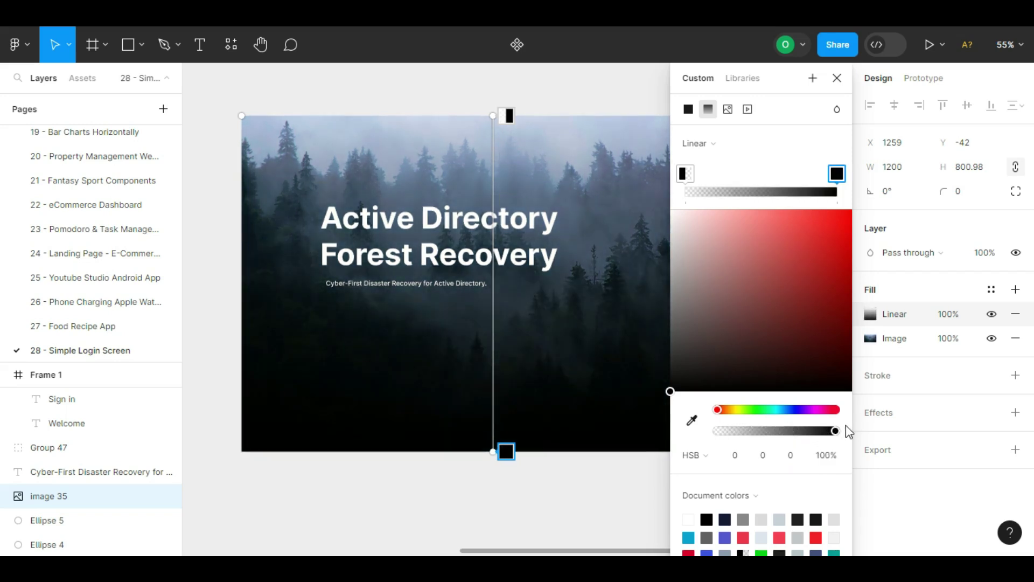
Add a middle gradient stop about three quarters of the way down the forest image with 50% opacity
left_click_drag(784, 176, 801, 173)
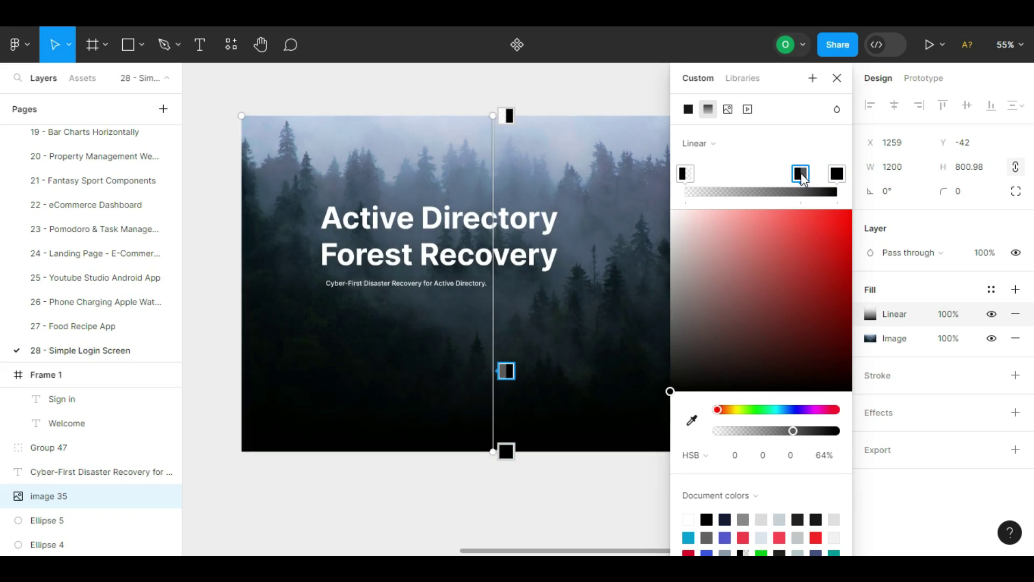
left_click(824, 457)
type("50")
key("Return")
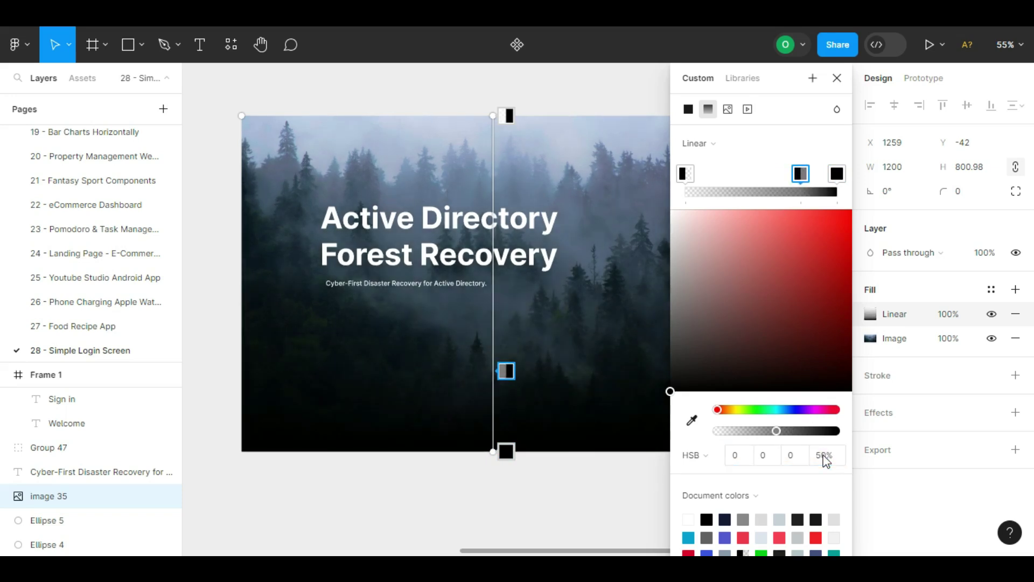
left_click(685, 178)
left_click_drag(806, 173, 808, 173)
key("Escape")
key("Escape")
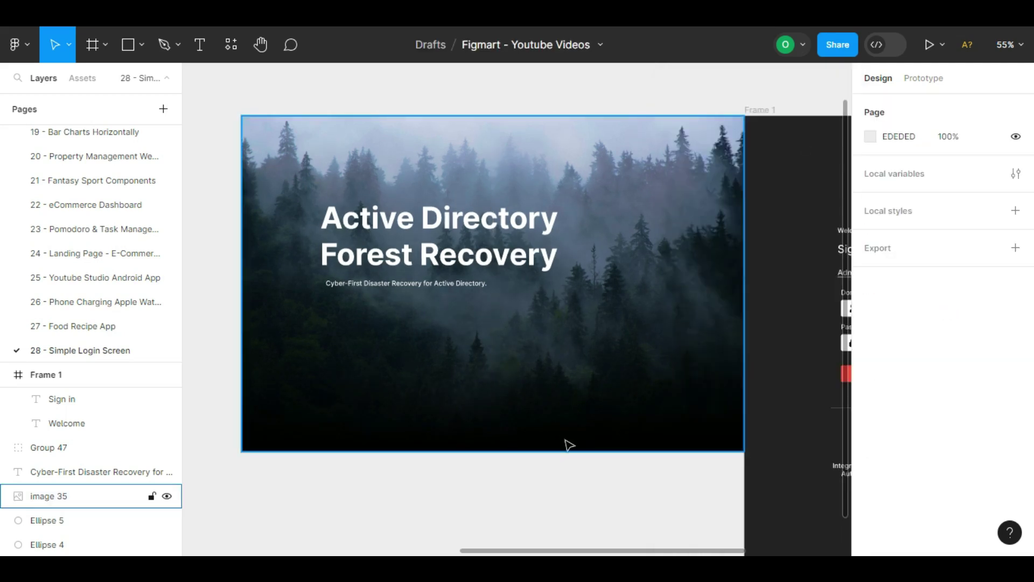
Move the semperis logo group onto the lower left corner of the forest image and bring it to the front
scroll(568, 444, "down", 2)
left_click_drag(206, 370, 364, 421)
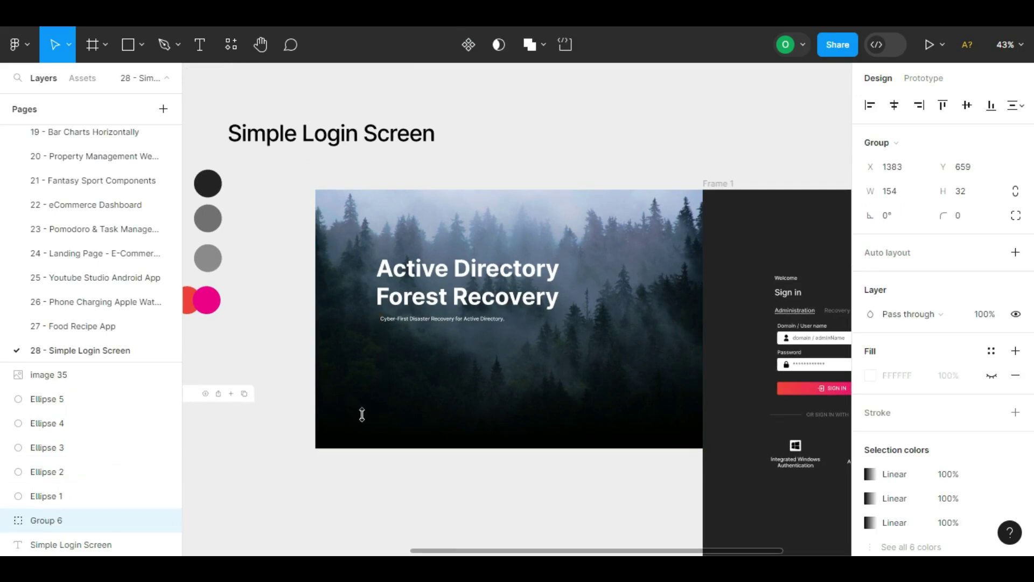
right_click(362, 415)
left_click(423, 199)
scroll(393, 458, "up", 8)
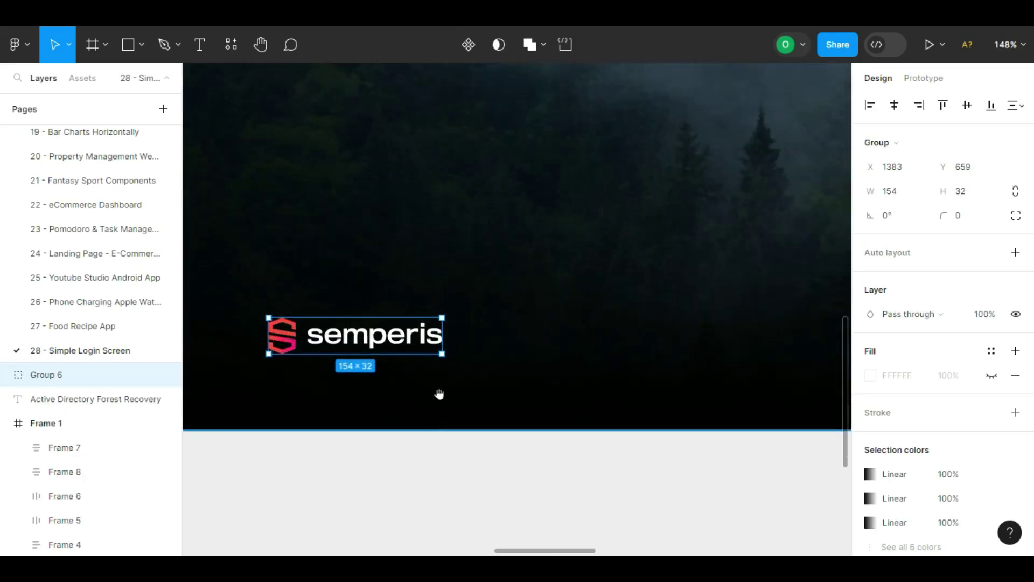
left_click_drag(438, 394, 600, 394)
left_click_drag(521, 330, 476, 325)
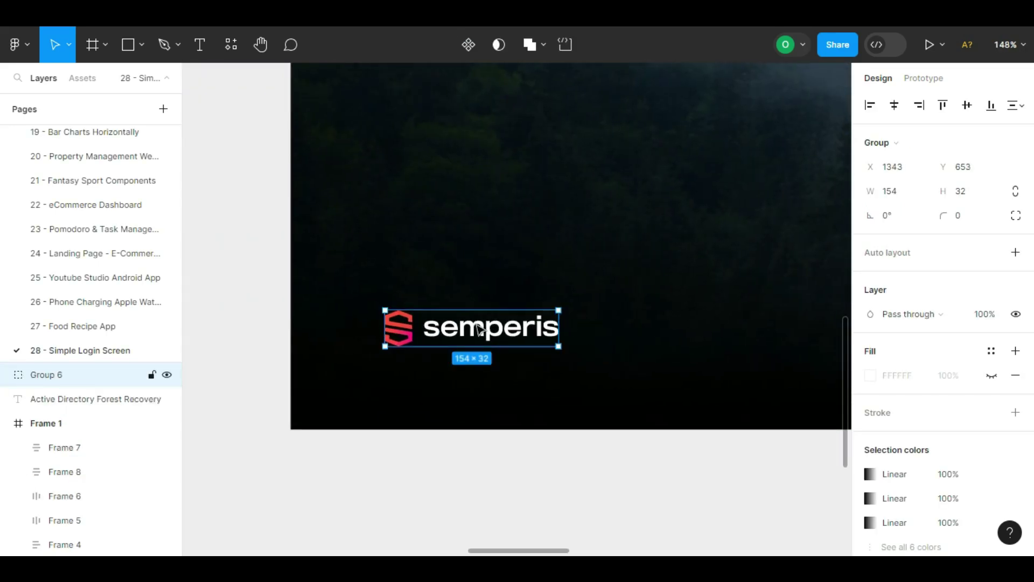
Add the text "2024" below the semperis logo and give it a grey 565656 fill
left_click(431, 370)
key("t")
left_click(490, 373)
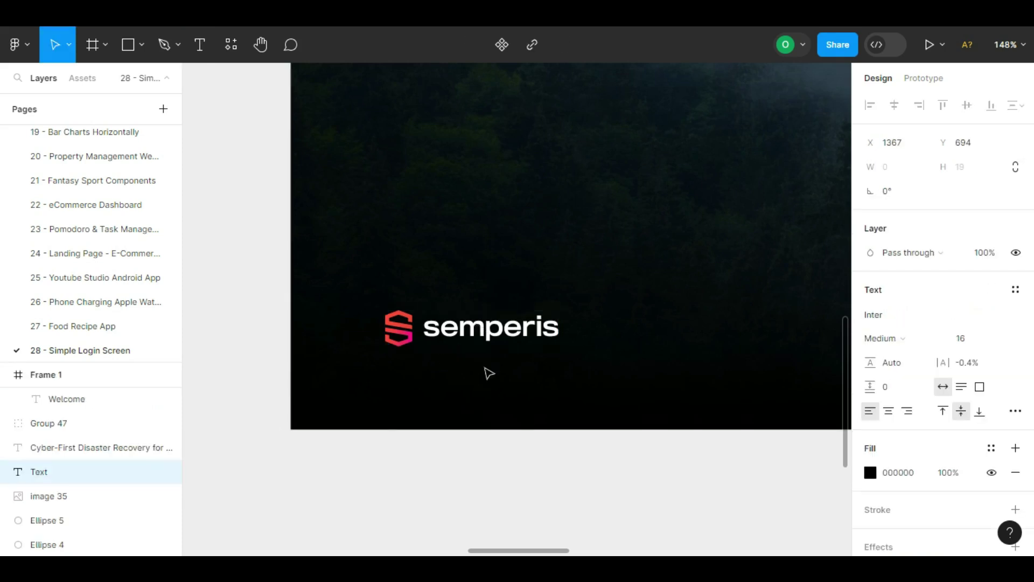
type("2024")
key("Escape")
left_click(870, 472)
left_click_drag(713, 238, 650, 285)
Complete the text as "2024, All rights reserved" and align it directly under the semperis wordmark
key("Return")
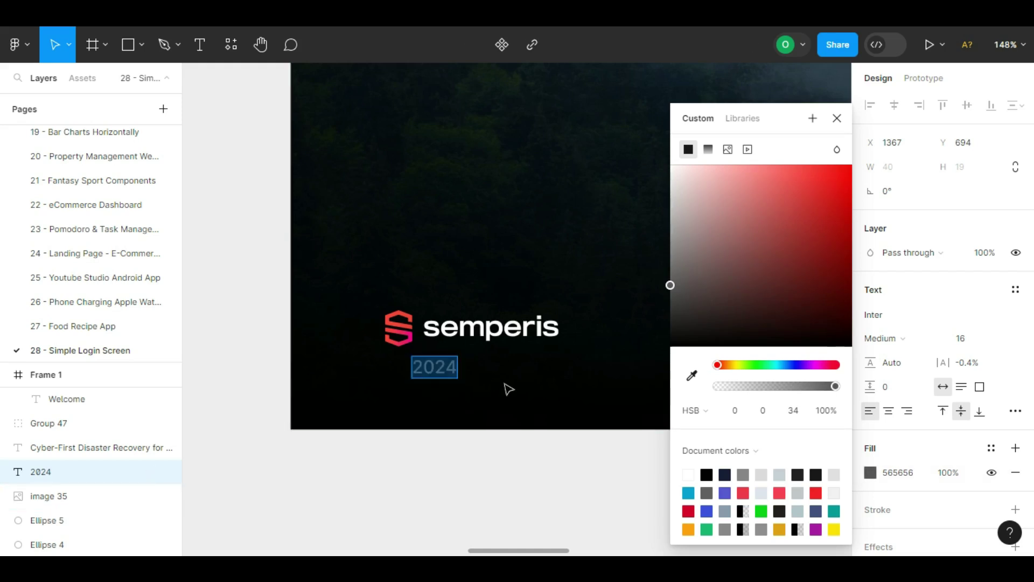
key("Escape")
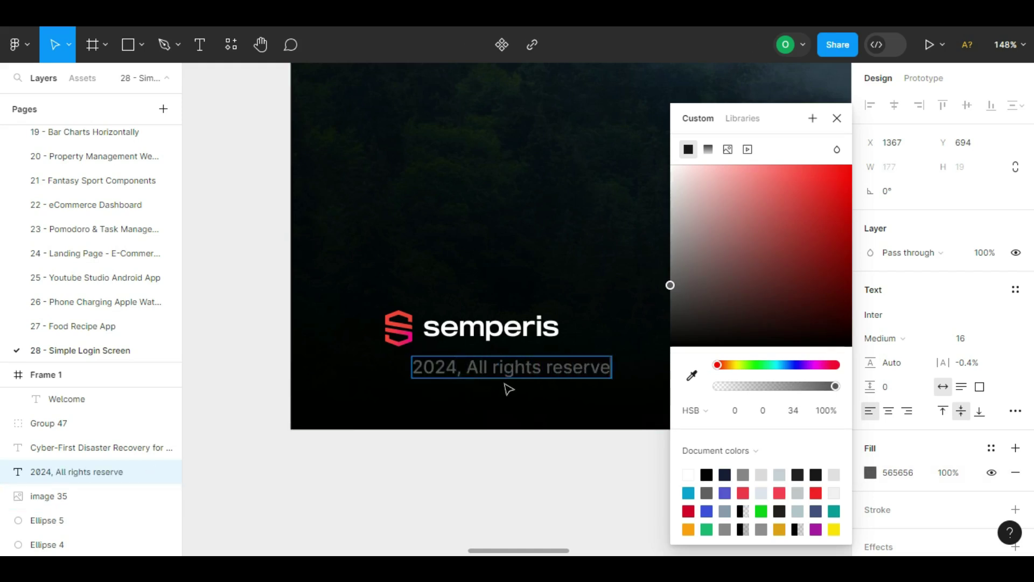
key("Escape")
key("Escape")
left_click(522, 370)
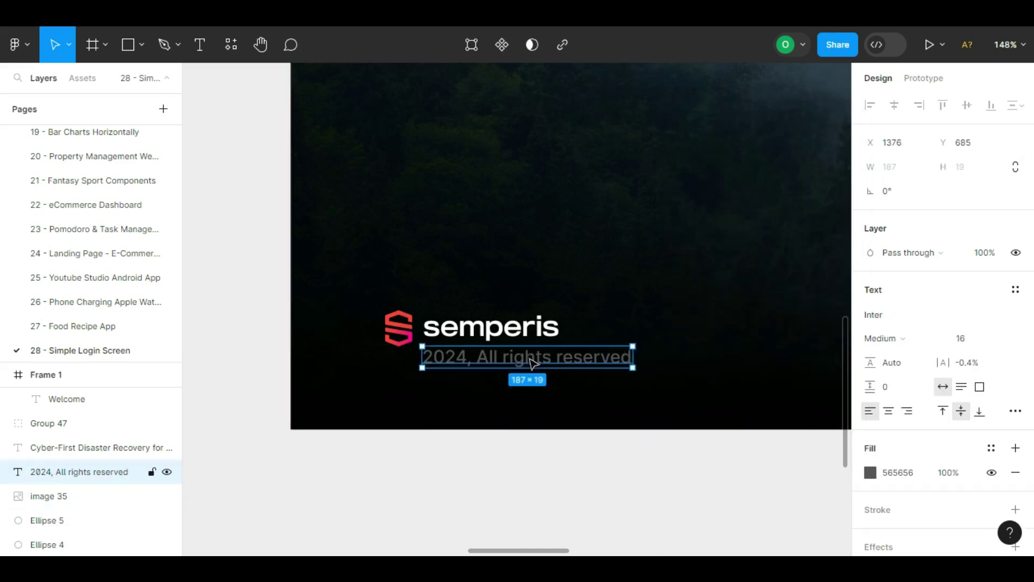
Set the font size of the "2024, All rights reserved" text to 14
left_click(969, 340)
type("14")
key("Return")
key("Up")
key("Up")
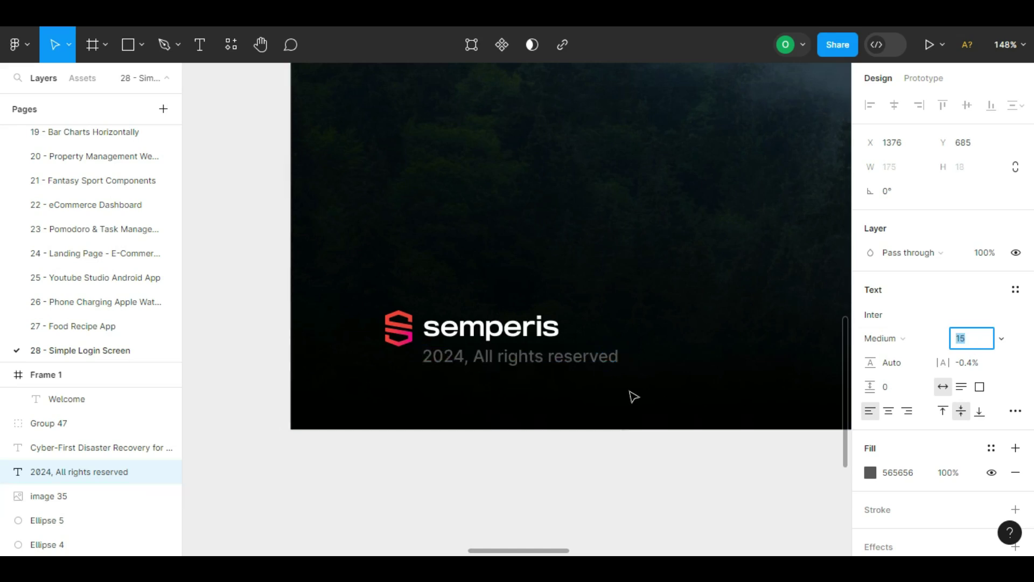
key("Down")
key("Down")
key("Return")
key("Up")
key("Up")
key("Down")
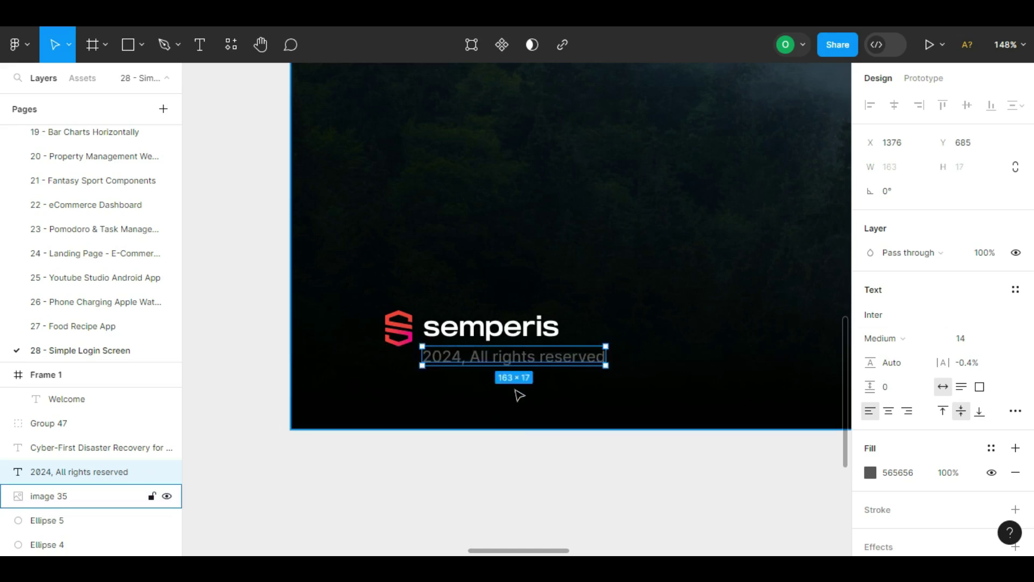
left_click(516, 394)
scroll(517, 394, "down", 4)
key("Escape")
Duplicate the copyright text to the lower right of the forest image and change the copy to "v 3.1"
left_click_drag(563, 321, 521, 309)
scroll(521, 308, "right", 5)
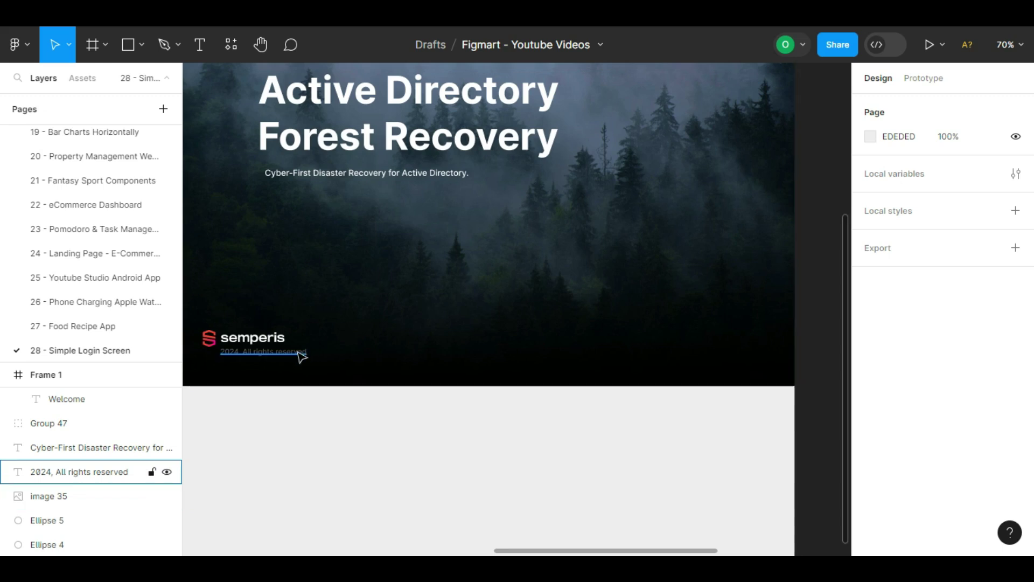
left_click_drag(300, 353, 725, 343)
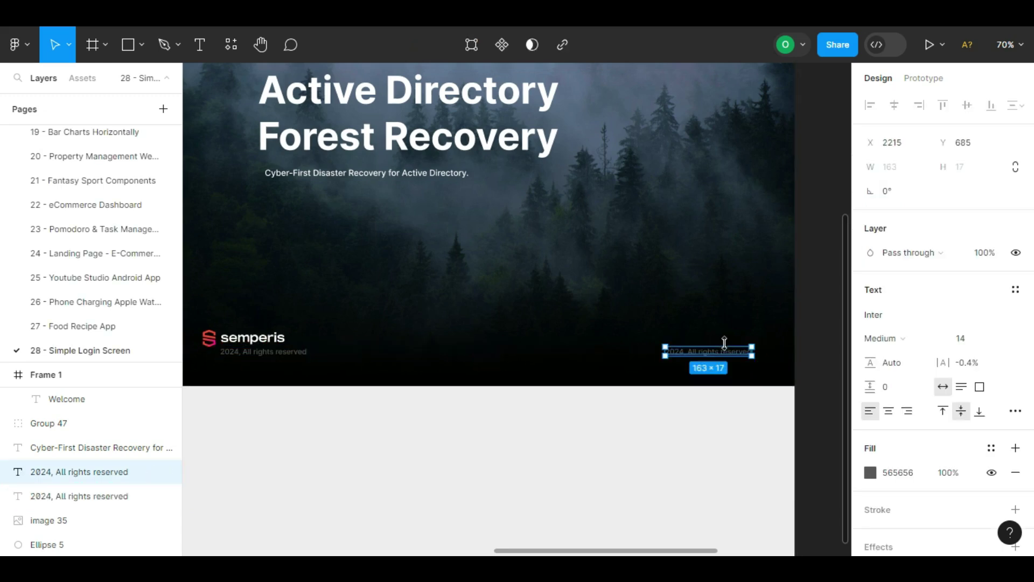
scroll(725, 344, "up", 5)
double_click(687, 368)
type("v3.")
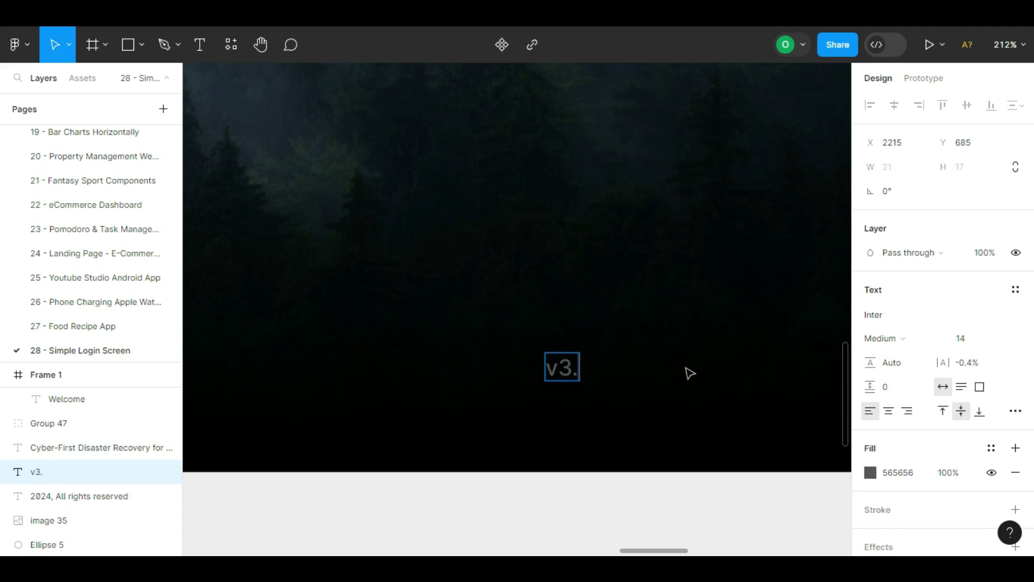
key("Escape")
Duplicate the "v 3.1" text directly below itself and change the copy to "99.98.7425.25103"
left_click_drag(570, 368, 570, 396)
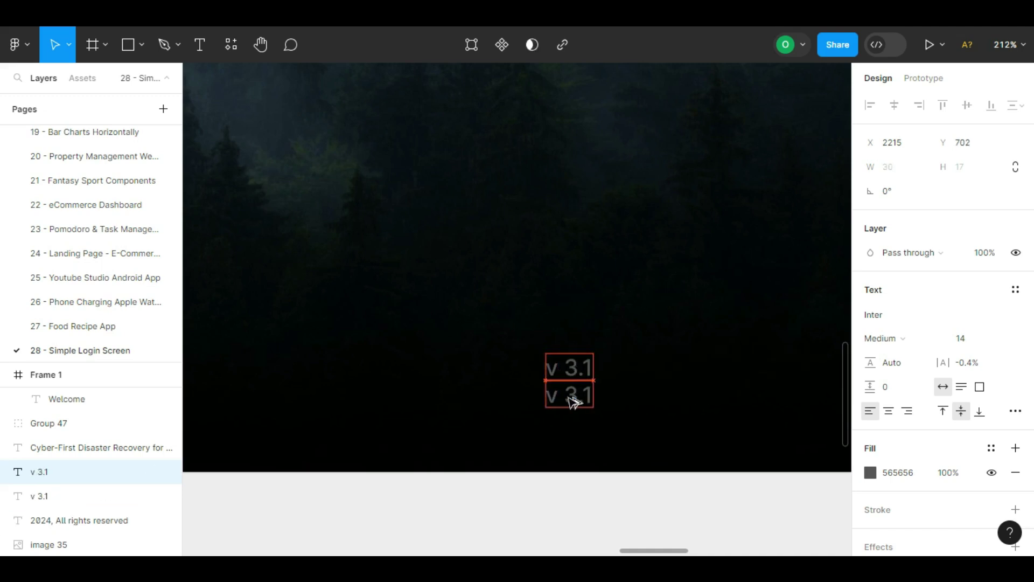
double_click(570, 396)
type("99.98.")
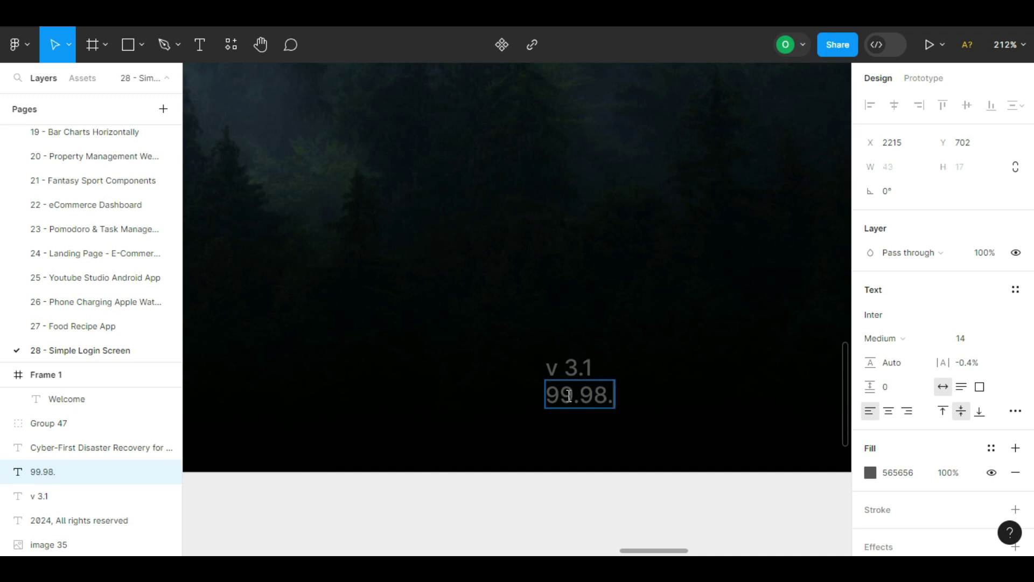
type("7425.25103")
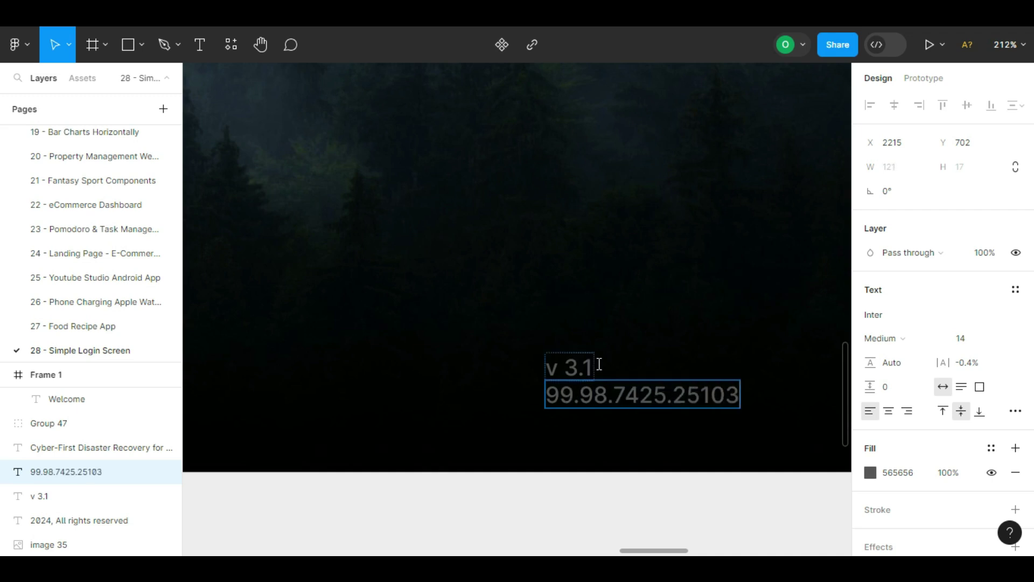
Enlarge the "v 3.1" text slightly and combine it with the number below in a right-aligned auto layout
left_click(593, 366)
left_click(688, 404, "shift")
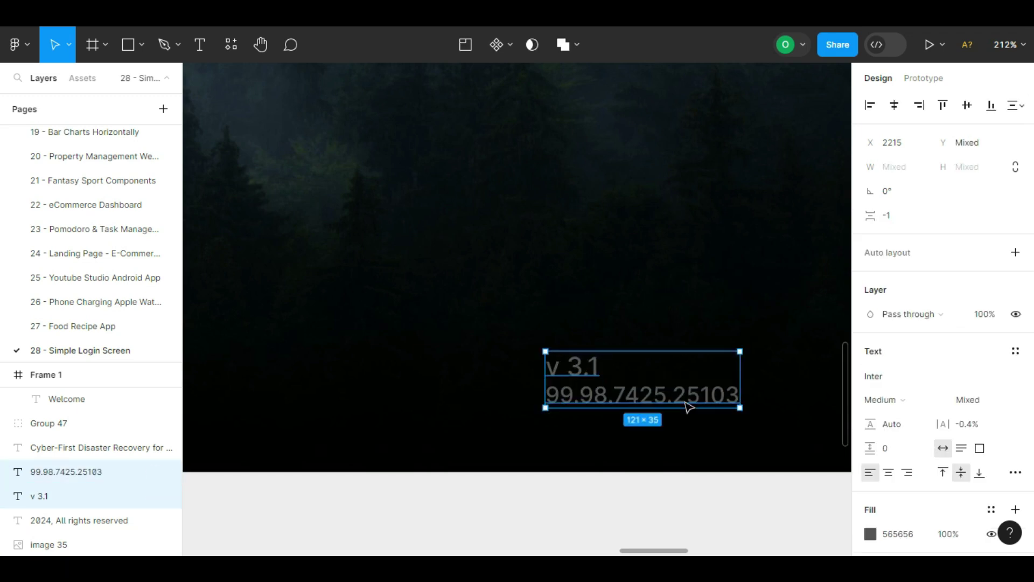
key("shift+a")
left_click(976, 340)
scroll(763, 325, "down", 4)
left_click_drag(768, 322, 693, 311)
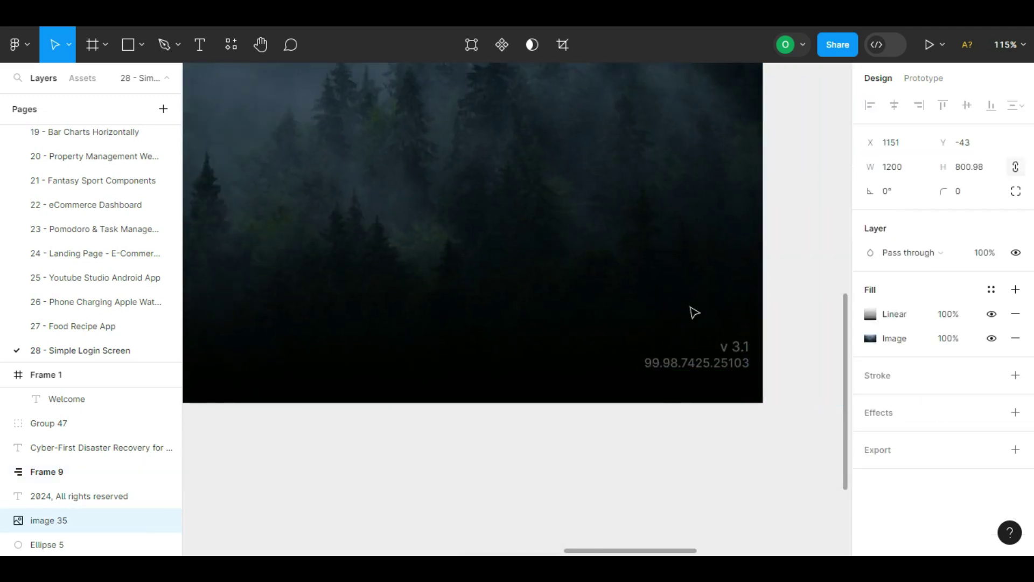
key("ctrl+z")
left_click(733, 447)
Draw a triangle polygon above the heading on the forest image and set its size to 100 × 100
scroll(732, 447, "down", 4)
scroll(699, 470, "right", 2)
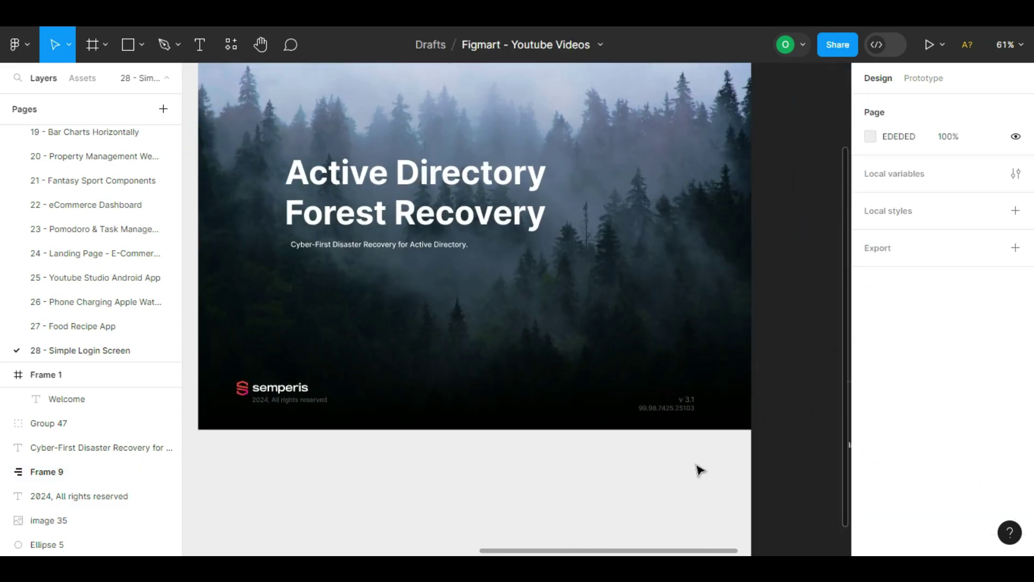
scroll(362, 249, "up", 2)
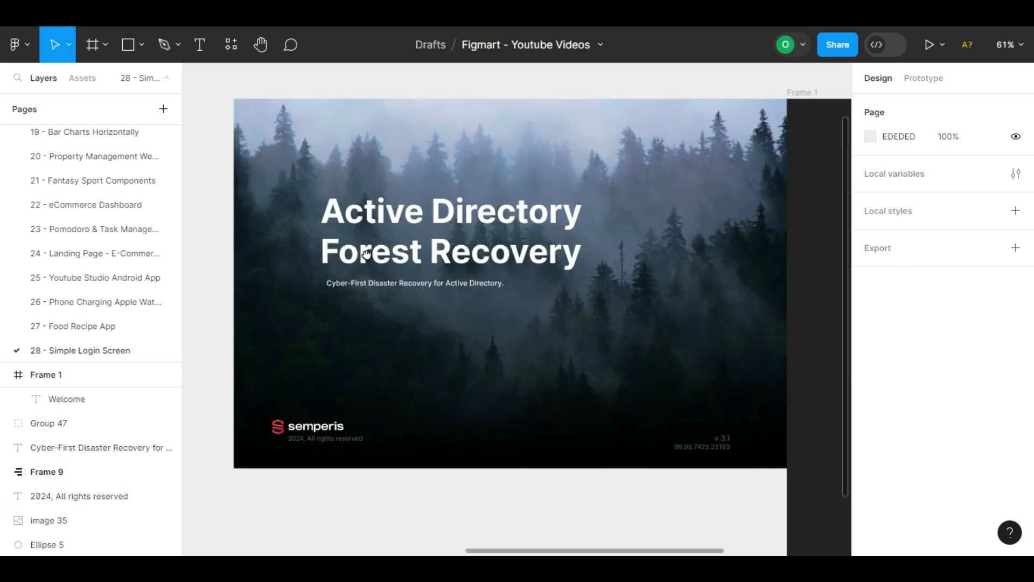
scroll(445, 282, "up", 5)
left_click(142, 45)
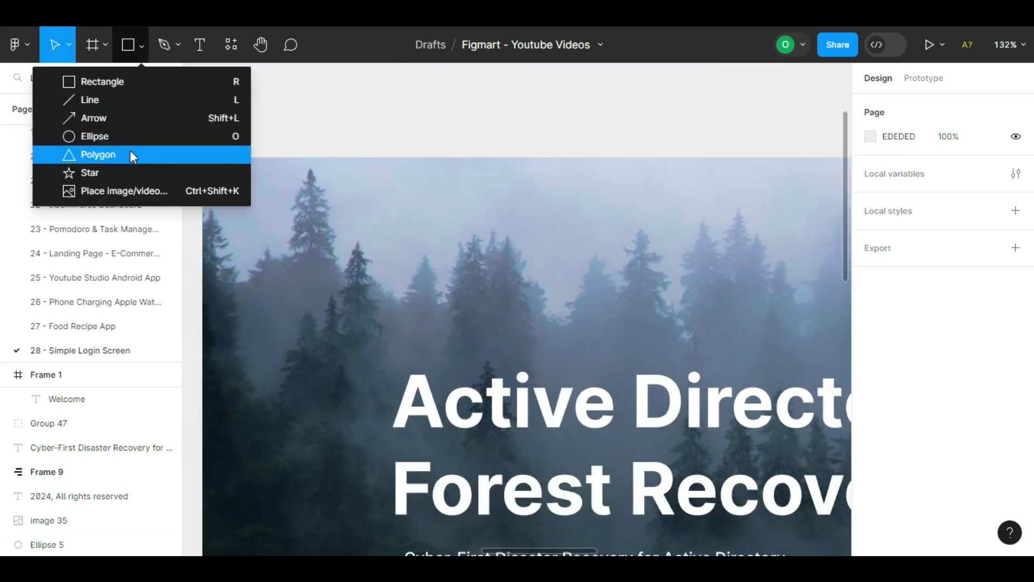
left_click(131, 154)
left_click_drag(391, 282, 481, 373)
left_click_drag(441, 335, 431, 330)
scroll(432, 330, "up", 5)
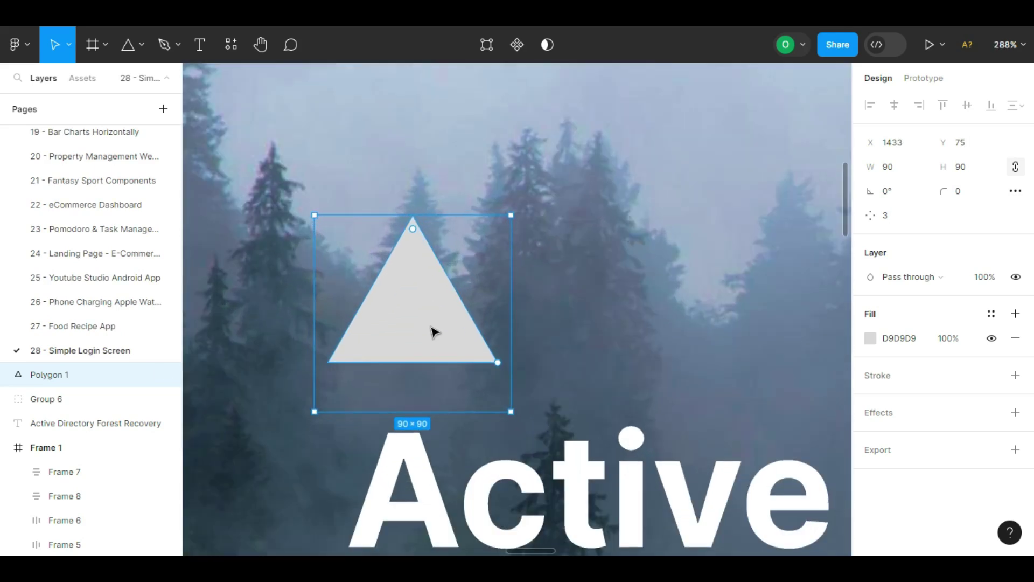
left_click(898, 170)
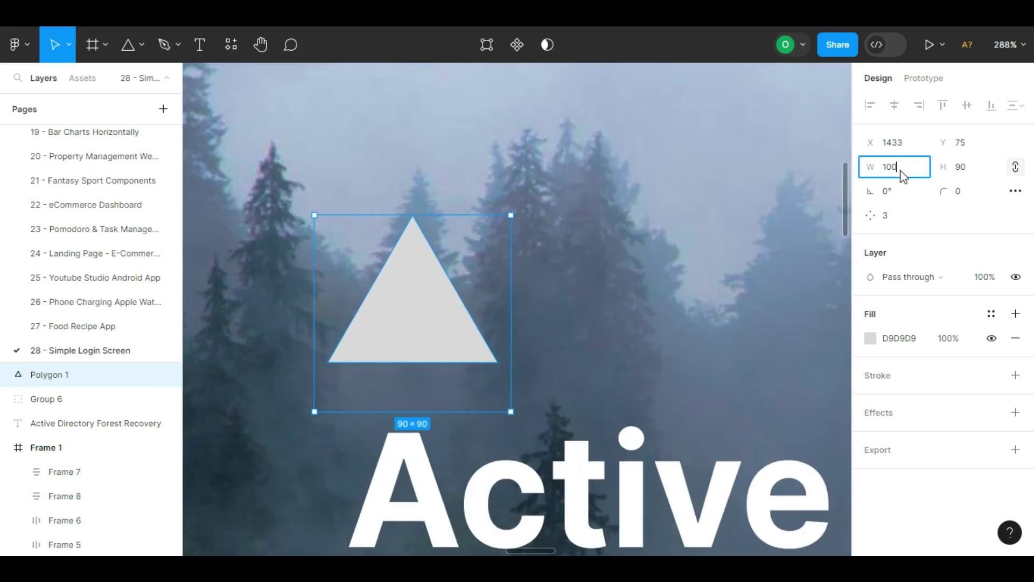
key("Return")
Duplicate the triangle beside the original and set the copy's size to 50 × 50
left_click_drag(419, 326, 635, 321)
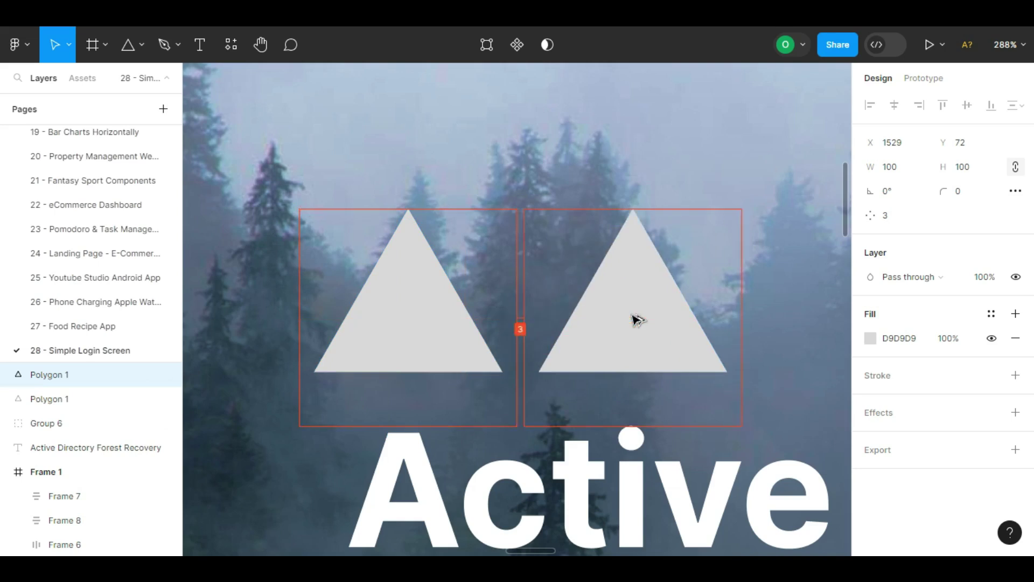
left_click(890, 177)
key("Return")
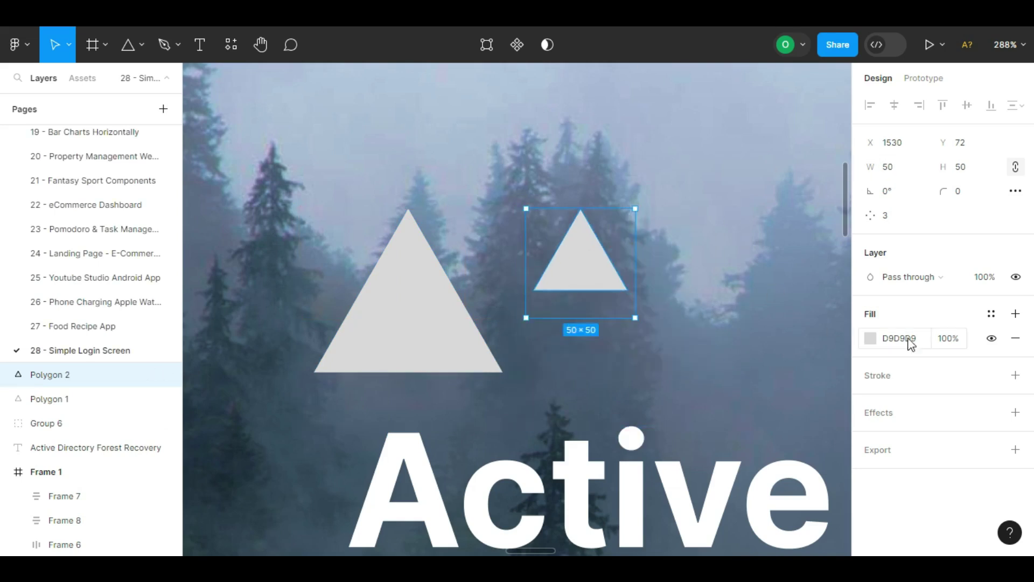
Fill the small triangle with black (000000) and centre it inside the large triangle
left_click(868, 338)
left_click_drag(702, 328, 669, 347)
left_click_drag(582, 276, 418, 328)
left_click(449, 313, "shift")
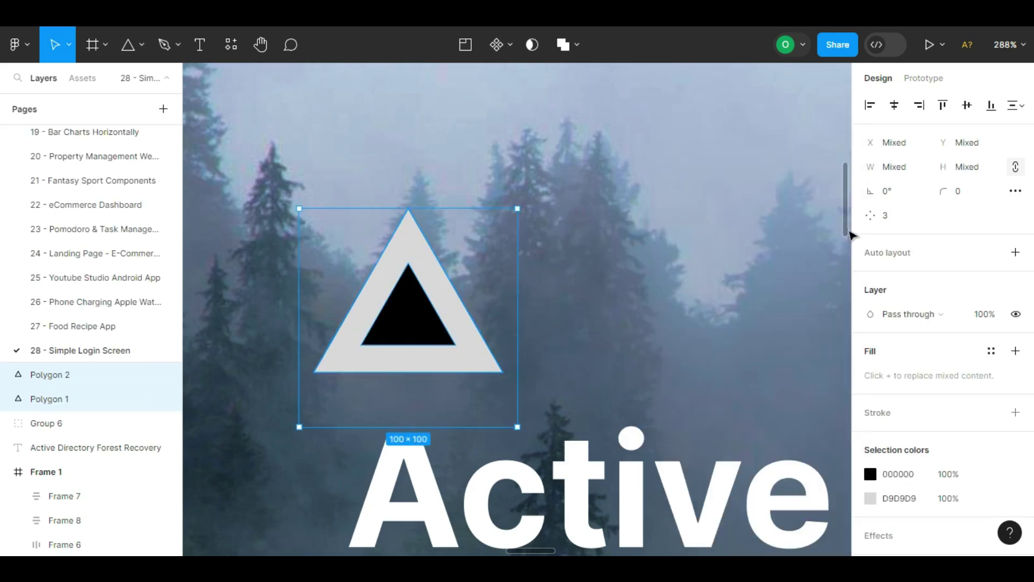
left_click(536, 313)
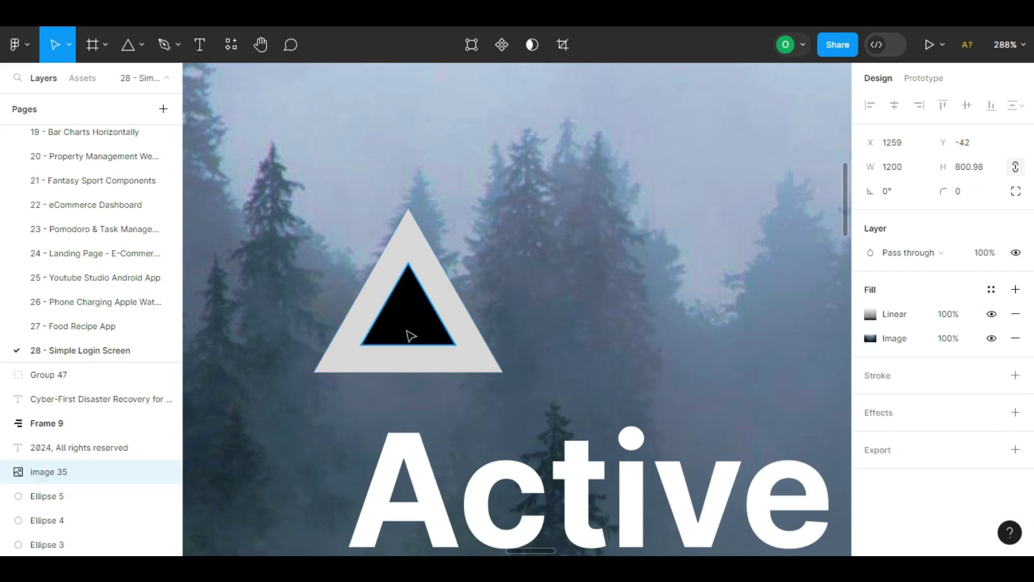
Draw a 10 × 13 rectangle from the small triangle's base to the large triangle's base and fill it with the sampled black
scroll(410, 336, "up", 5)
left_click(141, 45)
left_click(103, 81)
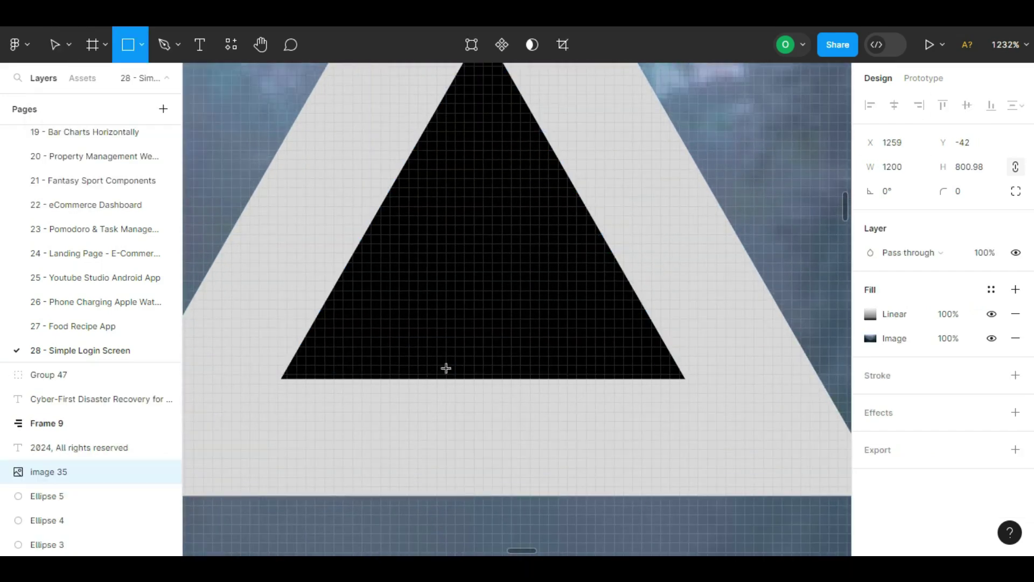
mouse_move(418, 375)
left_mouse_down()
mouse_move(486, 437)
mouse_move(512, 495)
left_mouse_up()
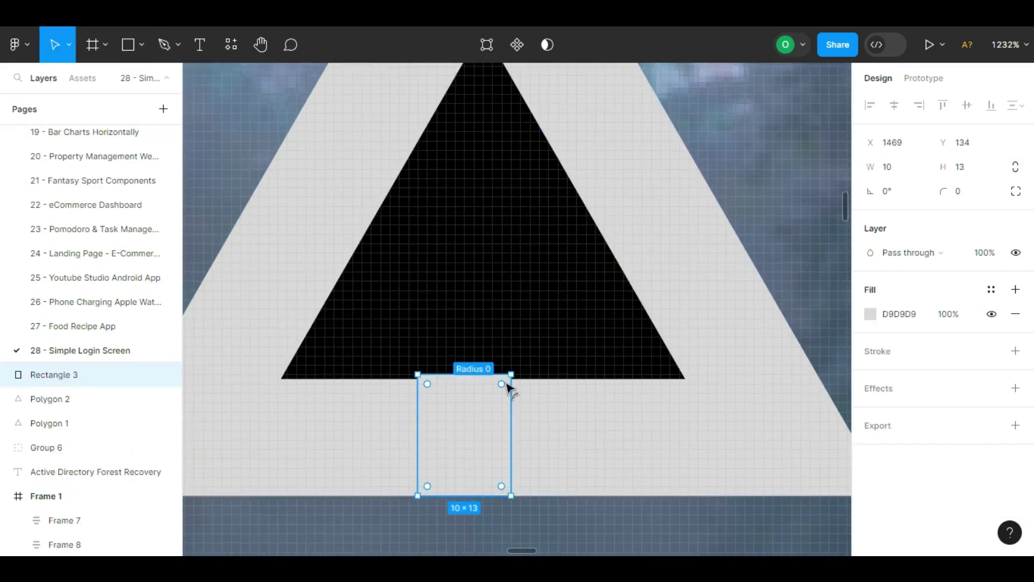
key("i")
left_click(509, 345)
Align the black rectangle and both triangles on their horizontal centres
left_click(686, 372, "shift")
left_click(559, 300, "shift")
left_click(893, 108)
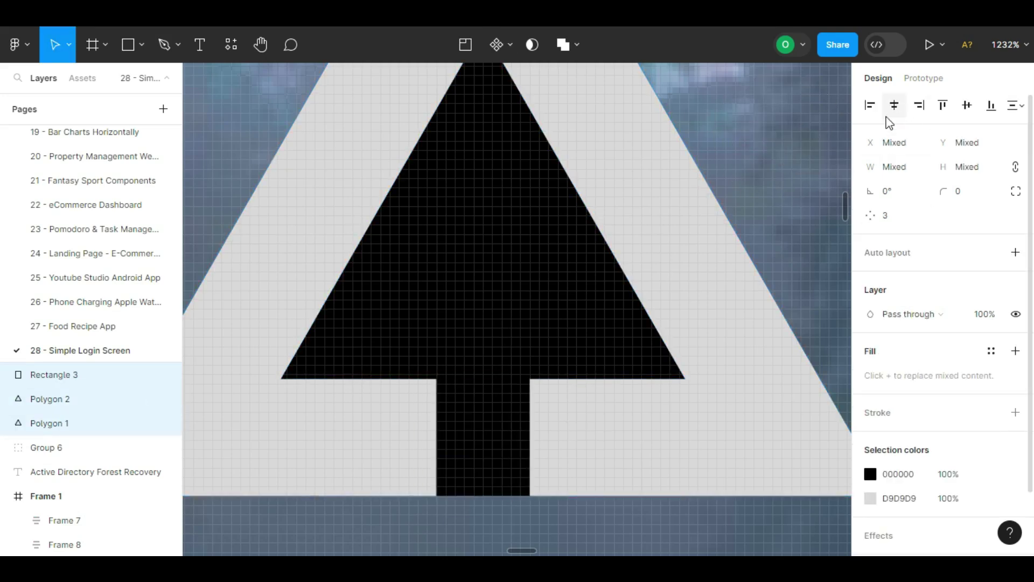
Unite the black rectangle with the small triangle and subtract the combined tree shape from the large triangle
left_click(501, 452)
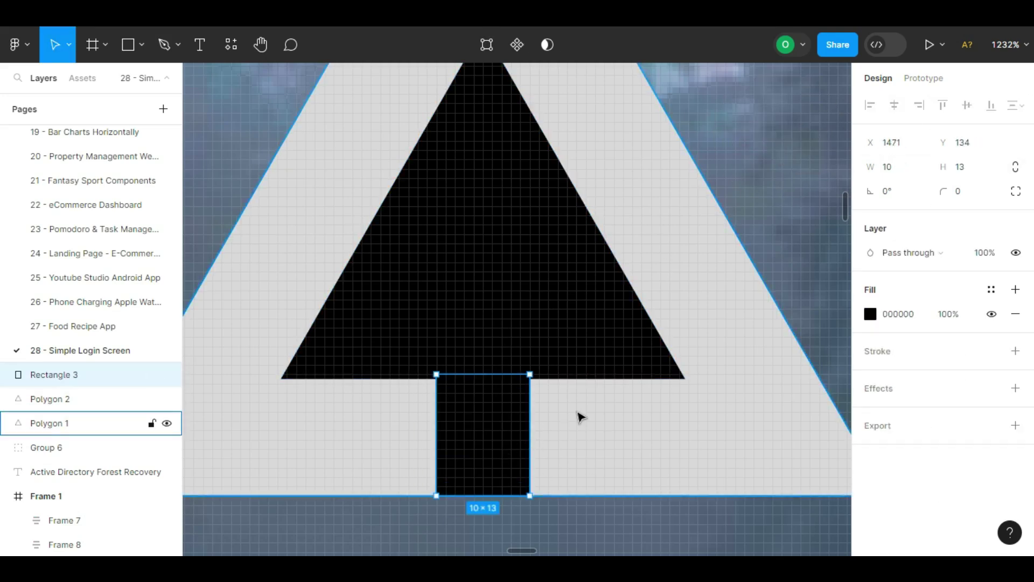
scroll(581, 417, "down", 5)
left_click(584, 376, "shift")
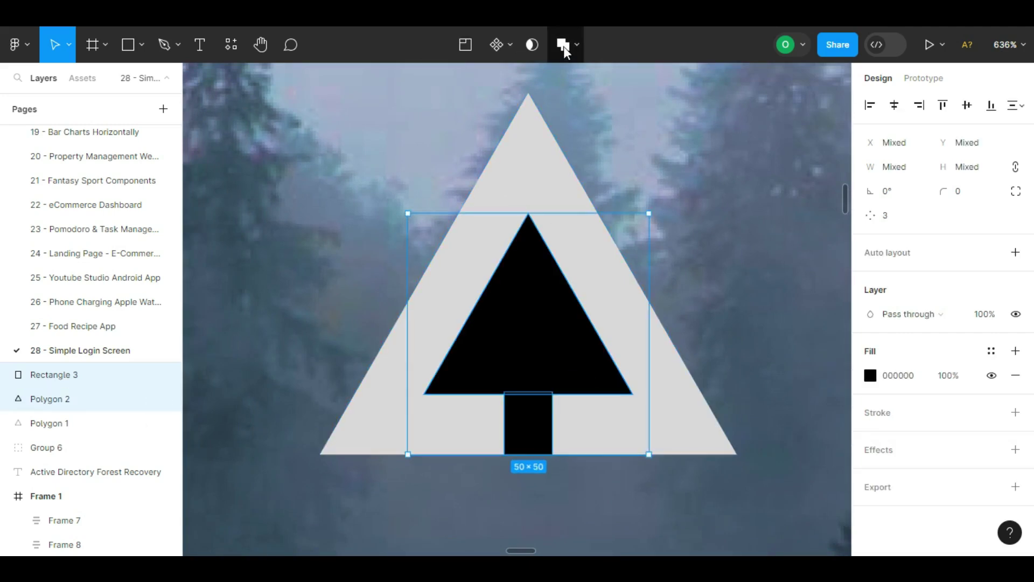
left_click(563, 46)
left_click(533, 110, "shift")
left_click(576, 44)
left_click(572, 98)
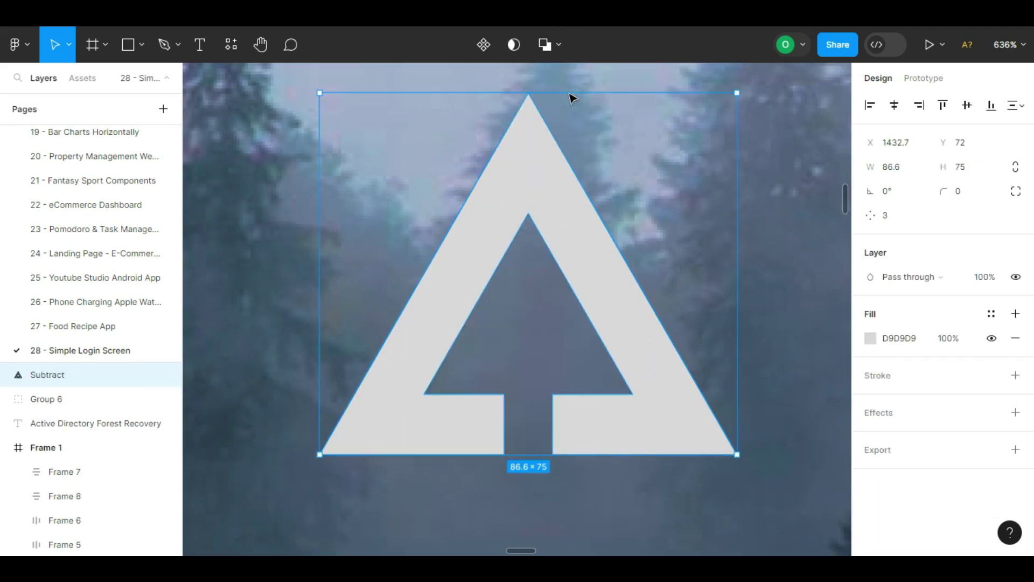
Move the red and pink colour circles close to the forest image as a reference for colour sampling
scroll(586, 194, "down", 10)
left_click_drag(593, 358, 648, 345)
left_click_drag(256, 386, 236, 394)
left_click_drag(236, 391, 484, 243)
left_click_drag(666, 258, 526, 318)
Change the triangle logo's fill to a linear gradient running from its lower-left corner to its right side
scroll(475, 305, "up", 3)
left_click(627, 265)
left_click(886, 341)
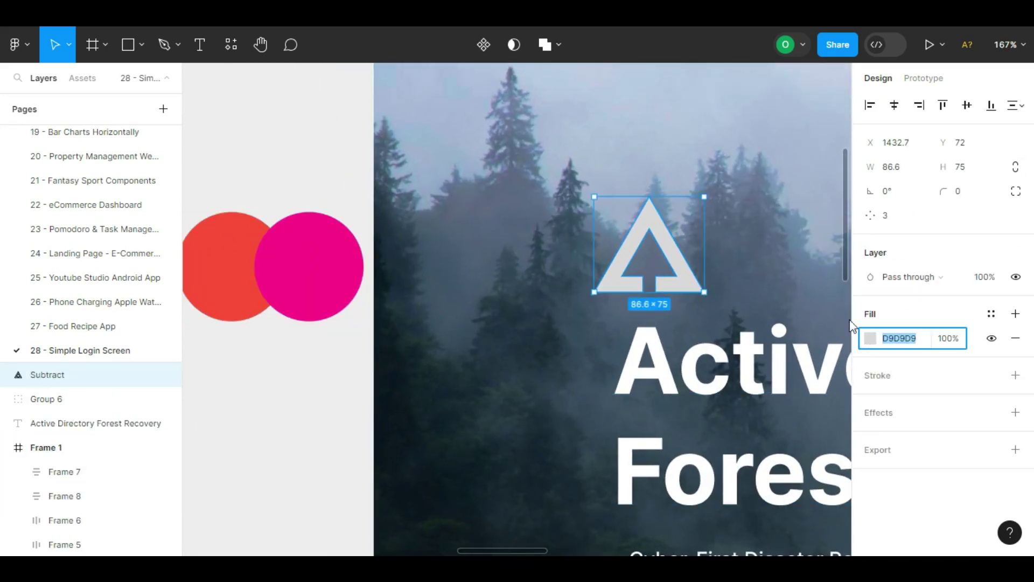
left_click(870, 338)
left_click(760, 132)
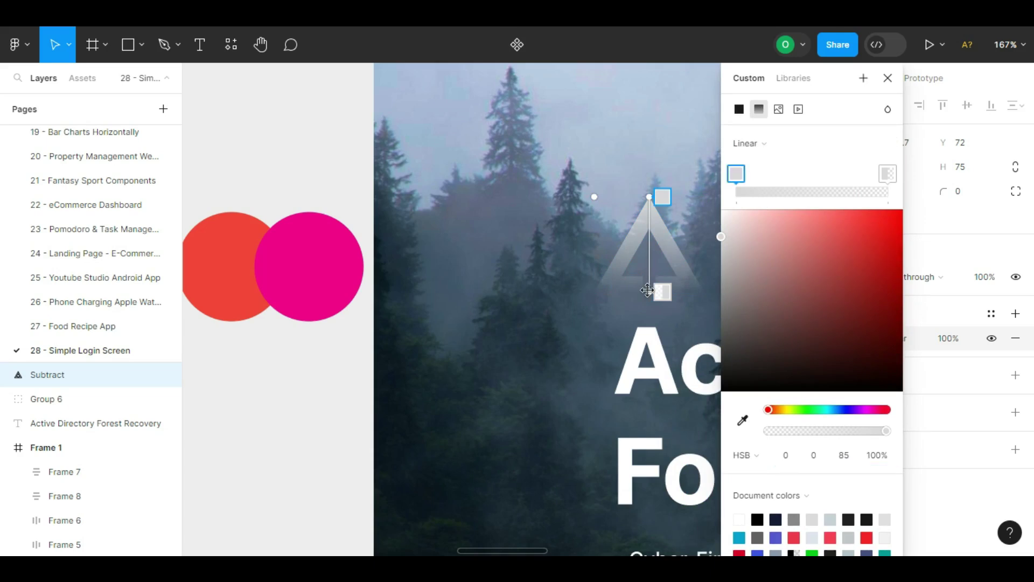
left_click_drag(647, 290, 674, 251)
left_click_drag(655, 201, 614, 284)
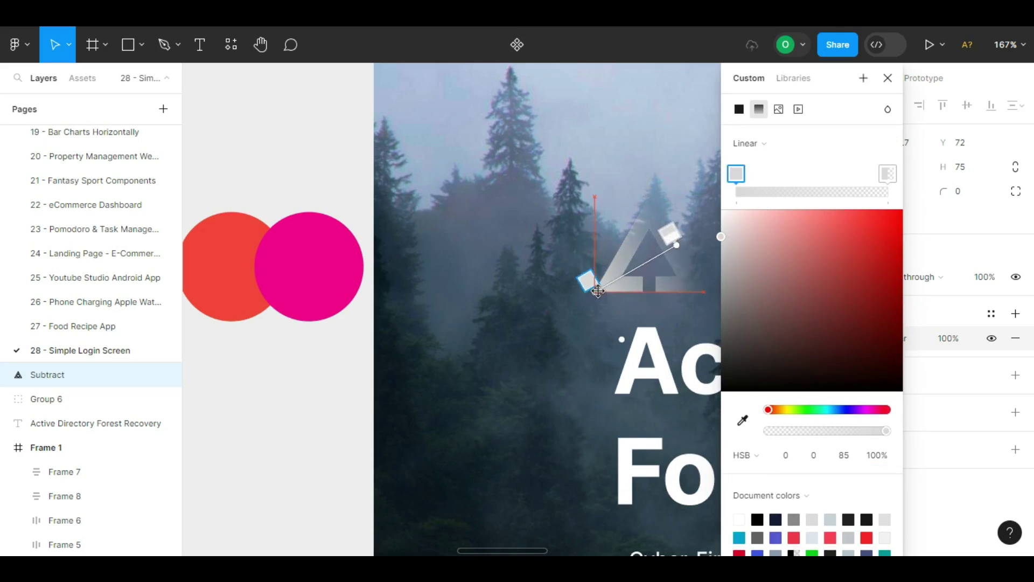
Set the logo gradient's start colour to the pink and its end colour to the red sampled from the circles
left_click(349, 262)
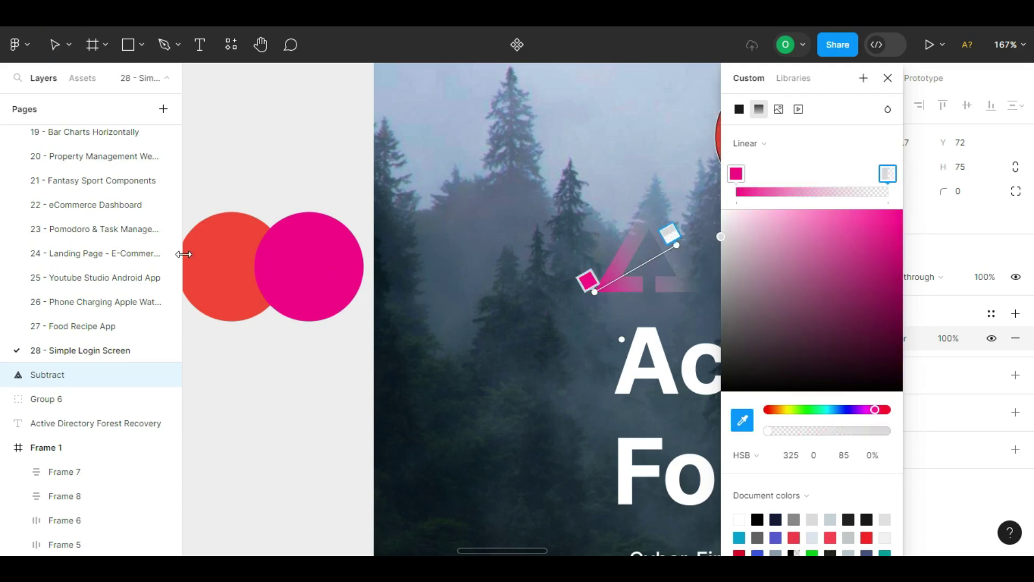
left_click(227, 259)
left_click(774, 232)
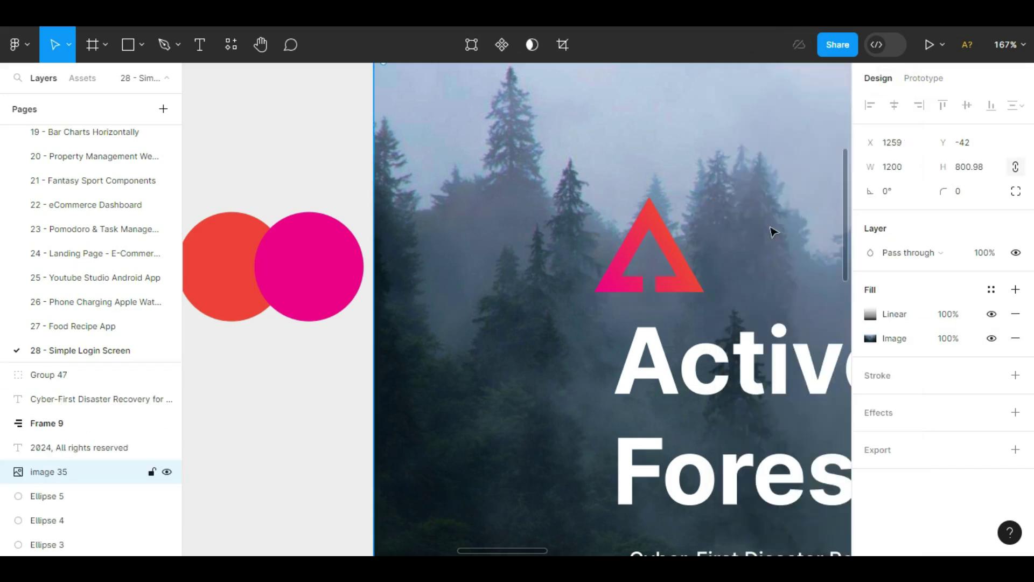
Move the triangle logo slightly up from the heading, to Y 64
scroll(734, 235, "up", 3)
scroll(734, 235, "down", 4)
left_click_drag(758, 239, 513, 234)
left_click(437, 263)
scroll(561, 237, "down", 4)
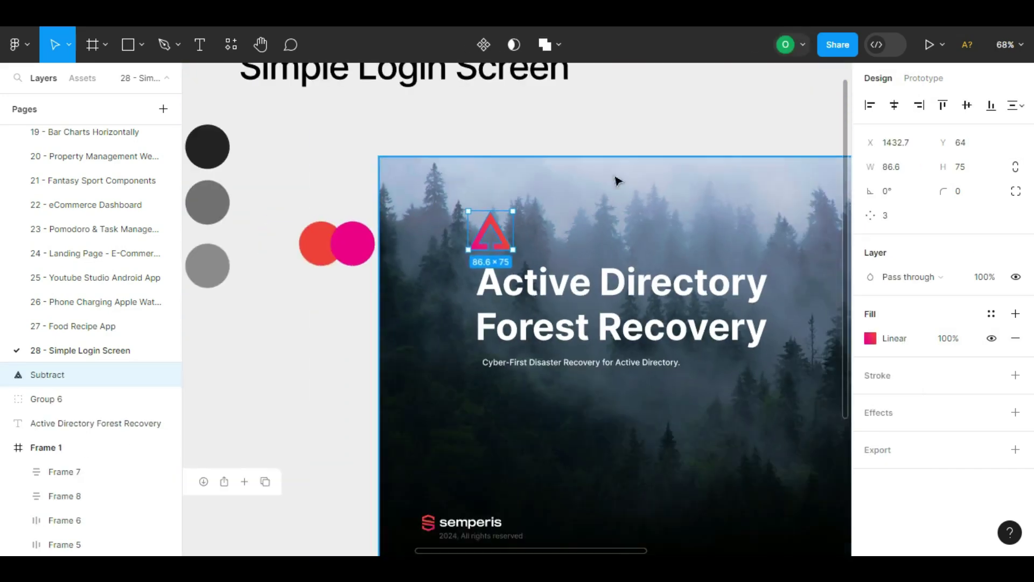
left_click(614, 146)
Move the red and pink colour circles back below the grey circles
scroll(597, 267, "down", 3)
left_click_drag(375, 274, 413, 241)
left_click_drag(397, 248, 307, 296)
left_click(359, 286)
left_click_drag(648, 305, 544, 285)
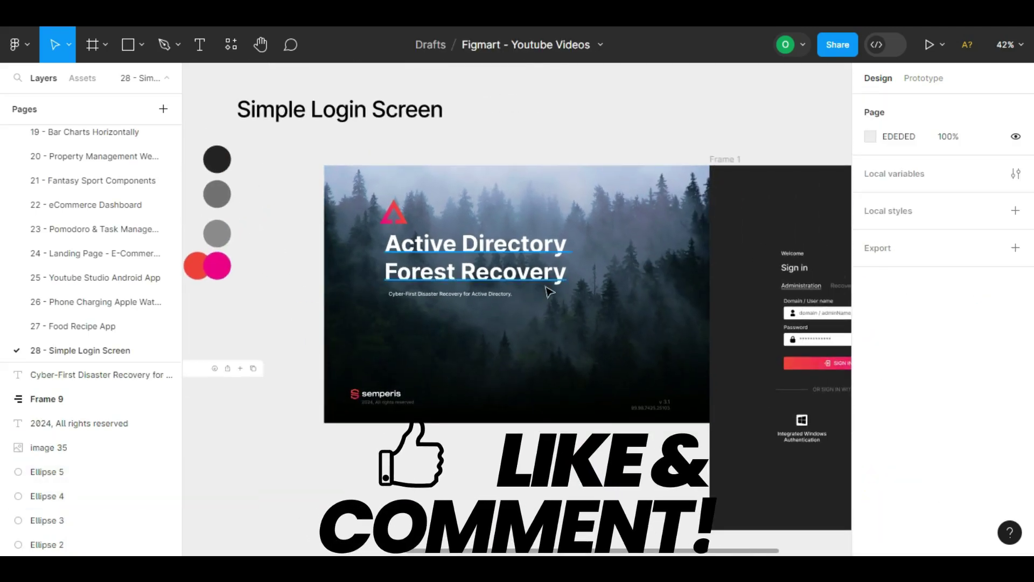
Combine the triangle logo, the heading and the subtitle into one left-aligned vertical auto layout
scroll(550, 292, "down", 3)
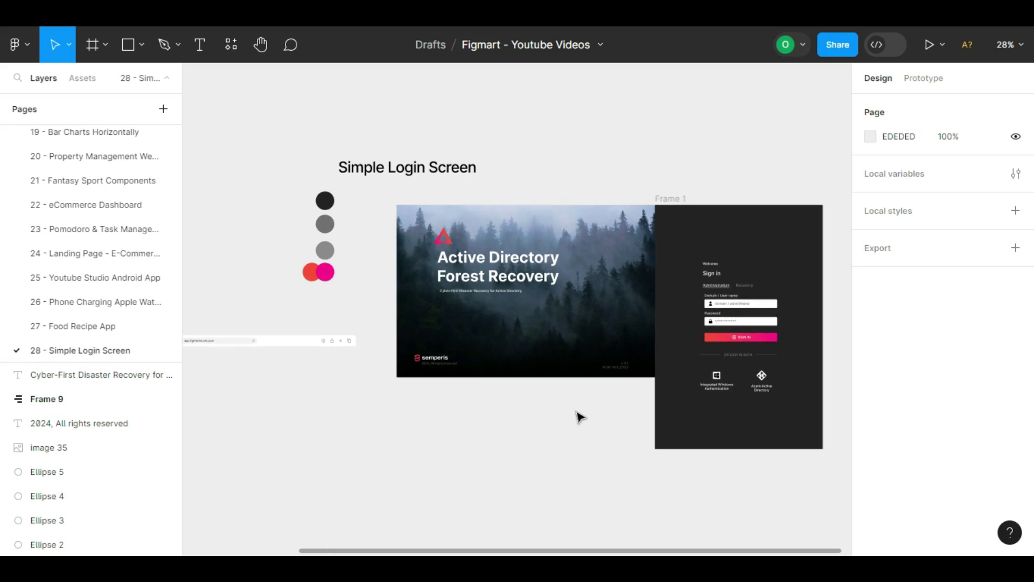
scroll(579, 423, "down", 1)
scroll(571, 431, "right", 2)
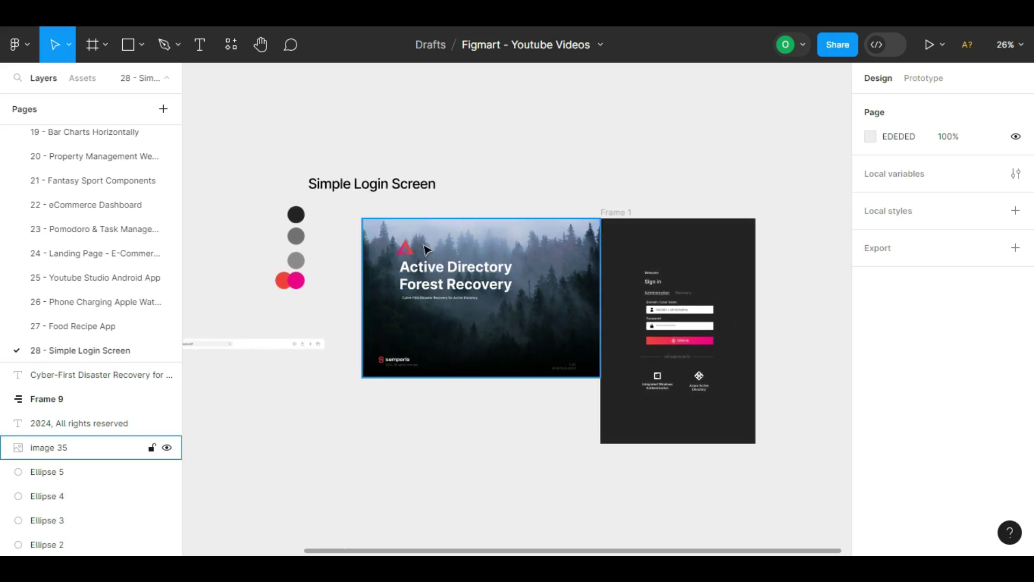
scroll(425, 244, "up", 1)
scroll(418, 242, "up", 4)
left_click(401, 264)
left_click(417, 328, "shift")
left_click(417, 365, "shift")
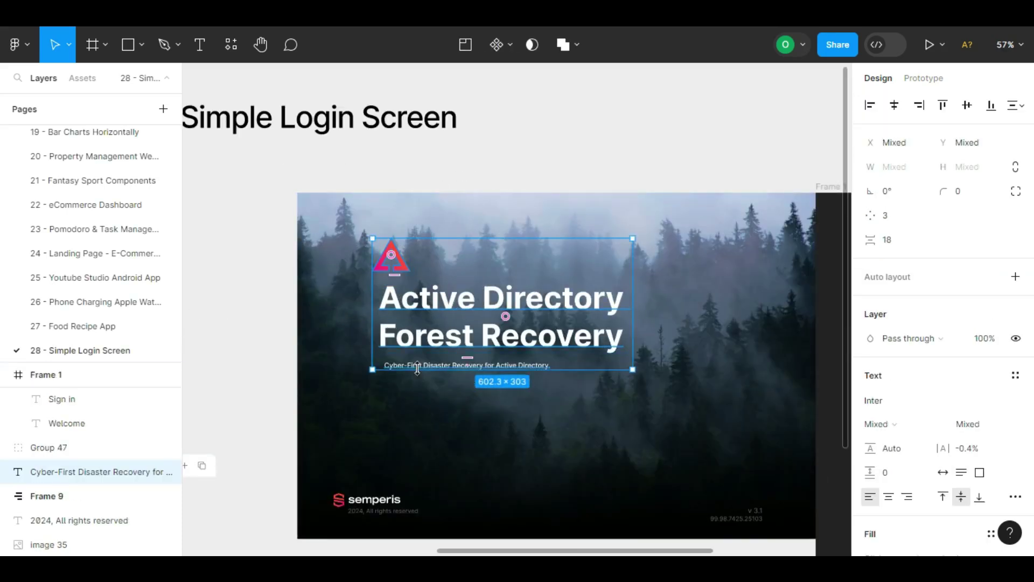
key("shift+a")
Combine the semperis logo and the copyright text into a vertical auto layout
left_click(736, 514)
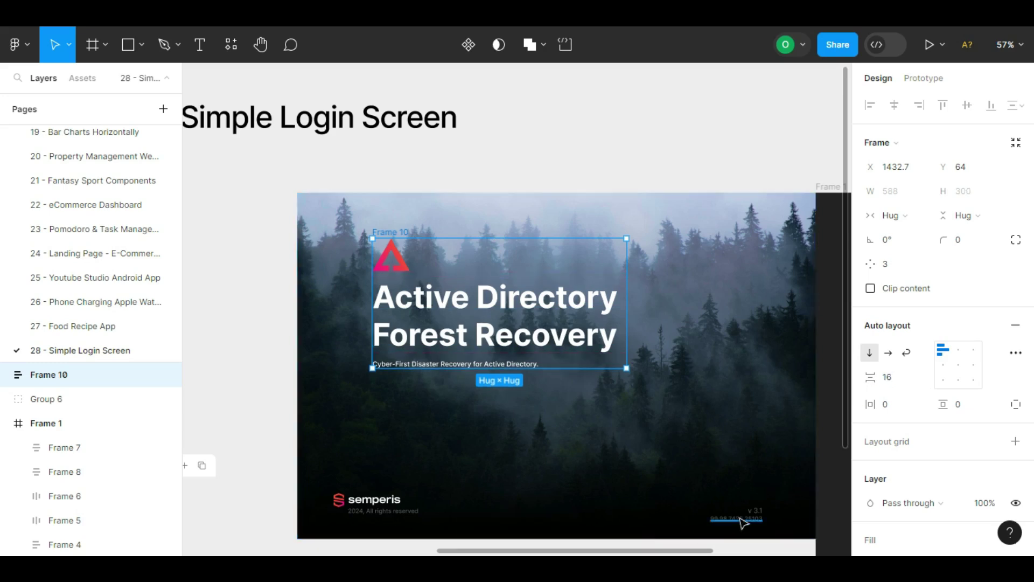
left_click(390, 506)
left_click(391, 502, "shift")
key("shift+a")
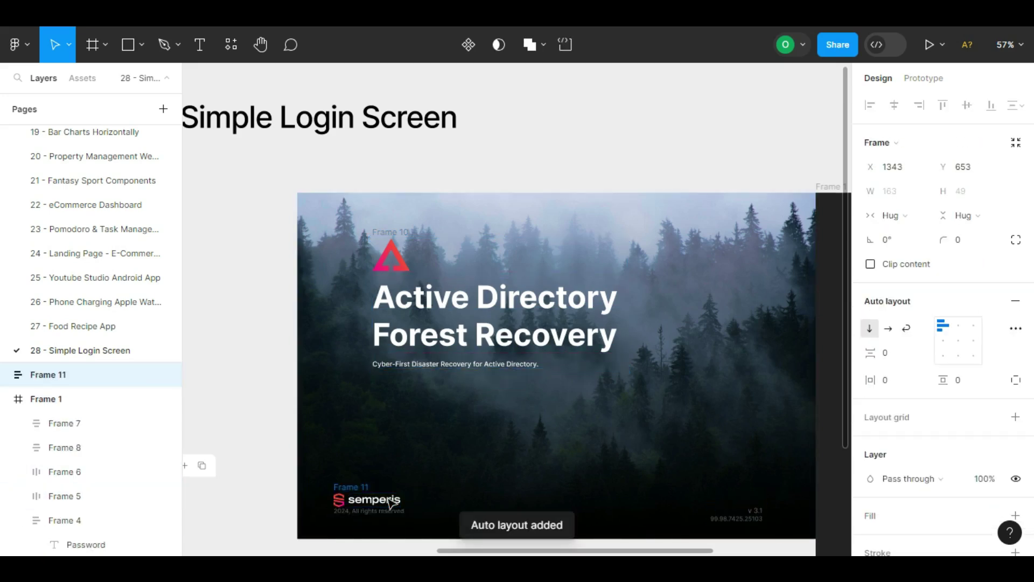
Combine the semperis logo block and the version block into one horizontal auto layout footer row
left_click(749, 509, "shift")
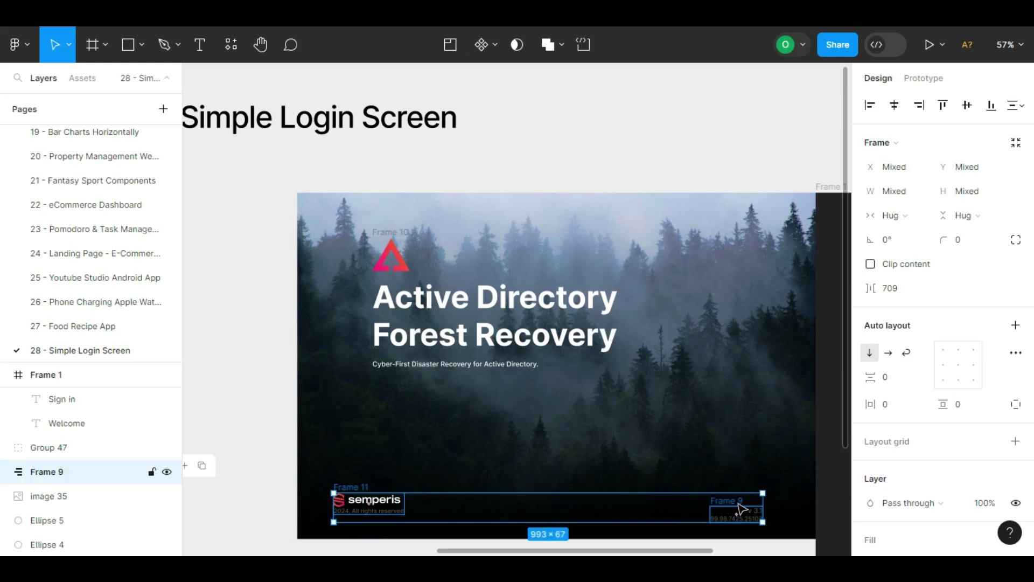
key("shift+a")
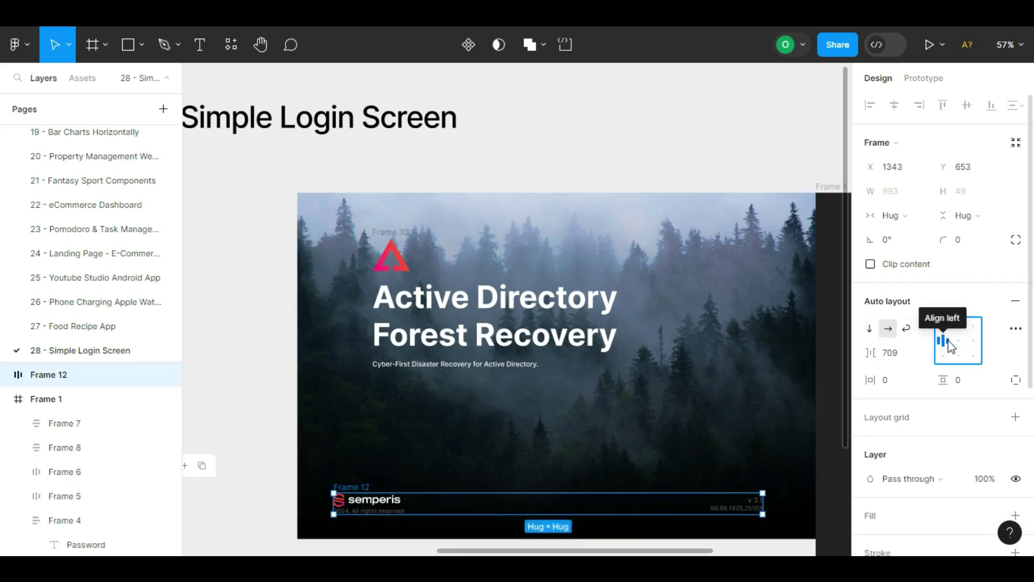
left_click(665, 175)
left_click_drag(665, 176, 621, 152)
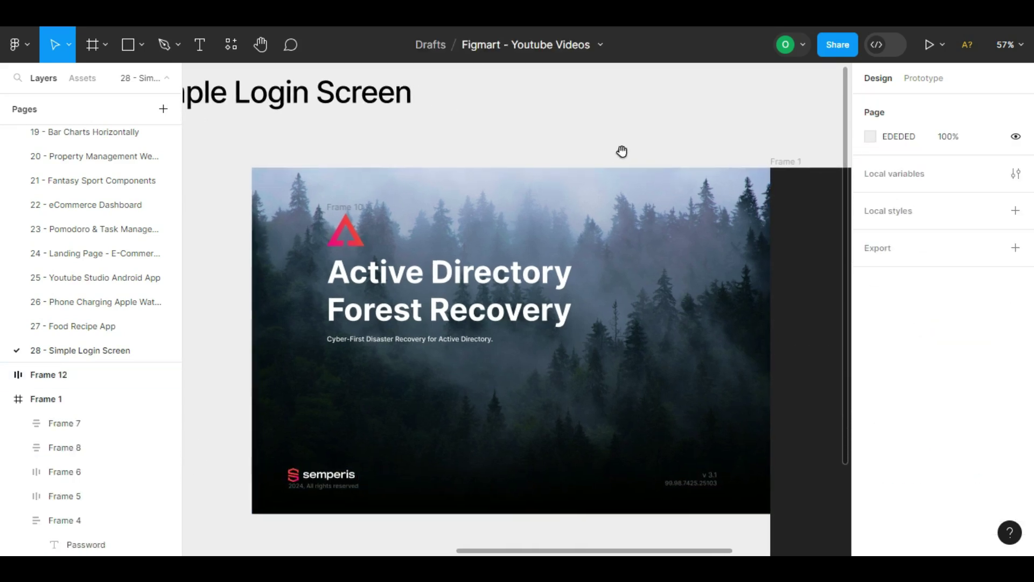
Group the heading auto layout and centre the footer row horizontally on the forest image
left_click(364, 209)
key("ctrl+g")
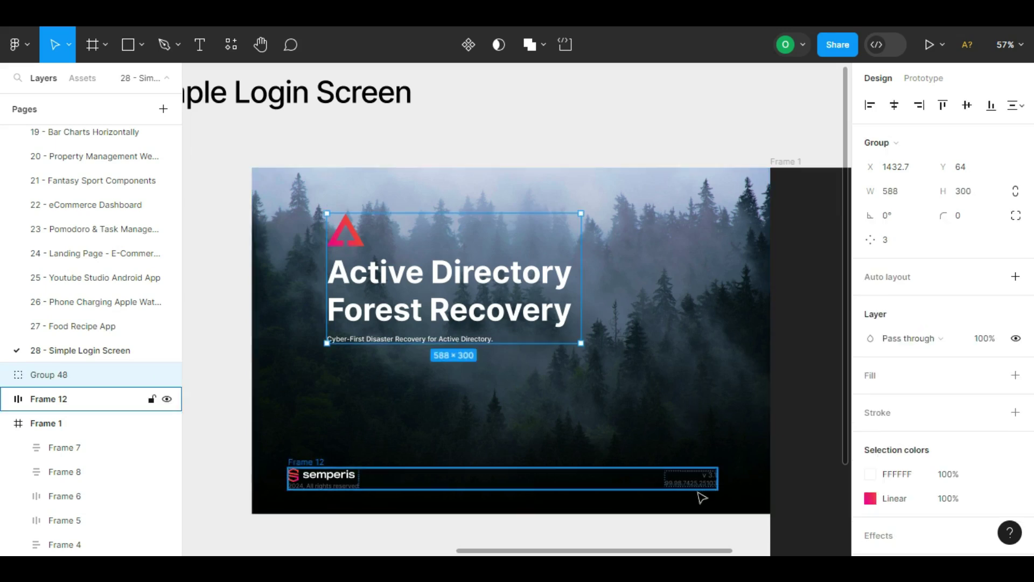
left_click(680, 484)
left_click(492, 227)
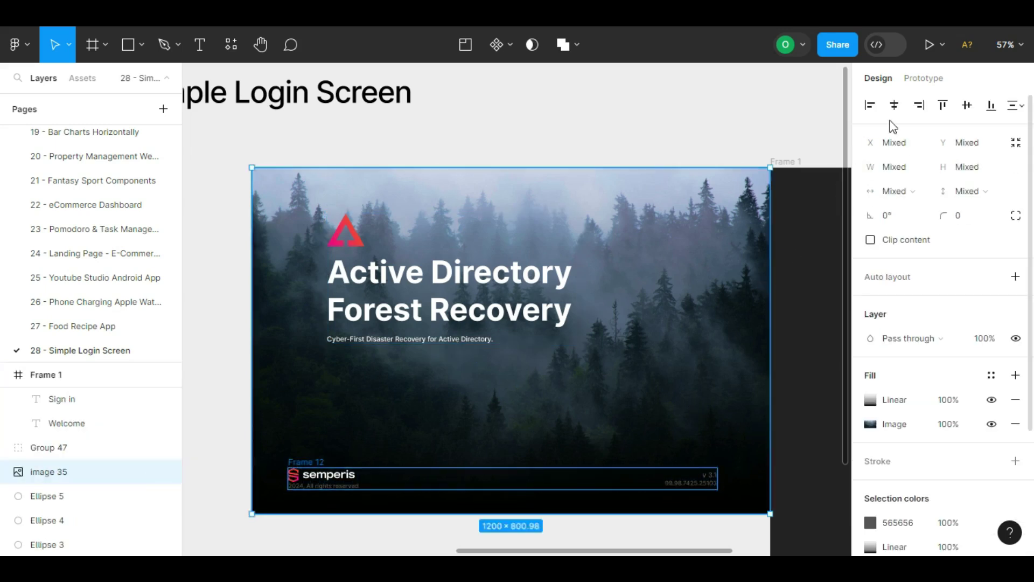
left_click(515, 144)
Group the forest image with its heading and footer, and combine it with the sign-in frame in a horizontal auto layout
scroll(609, 131, "down", 1)
scroll(614, 103, "down", 1)
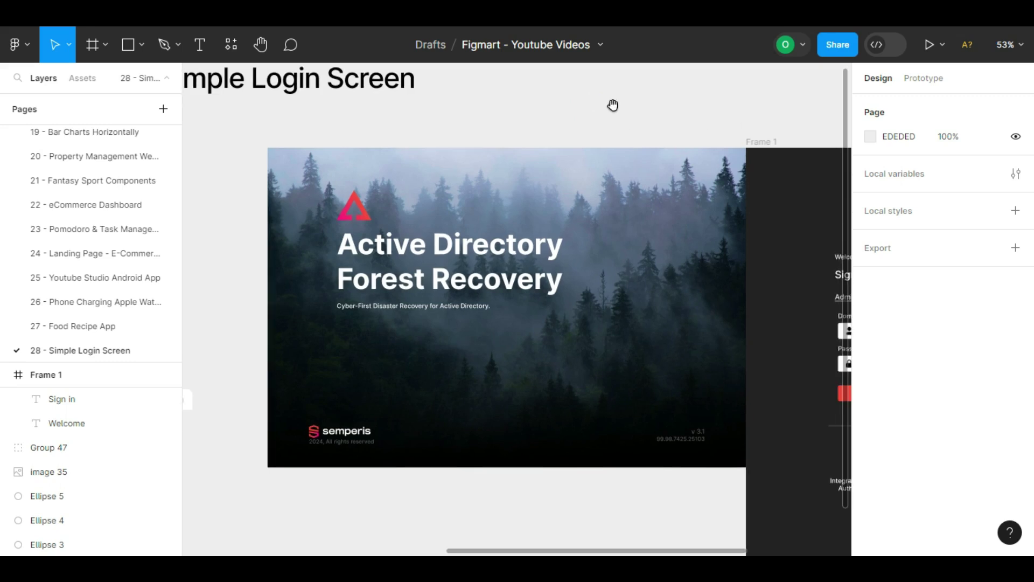
left_click_drag(254, 131, 717, 492)
right_click(643, 399)
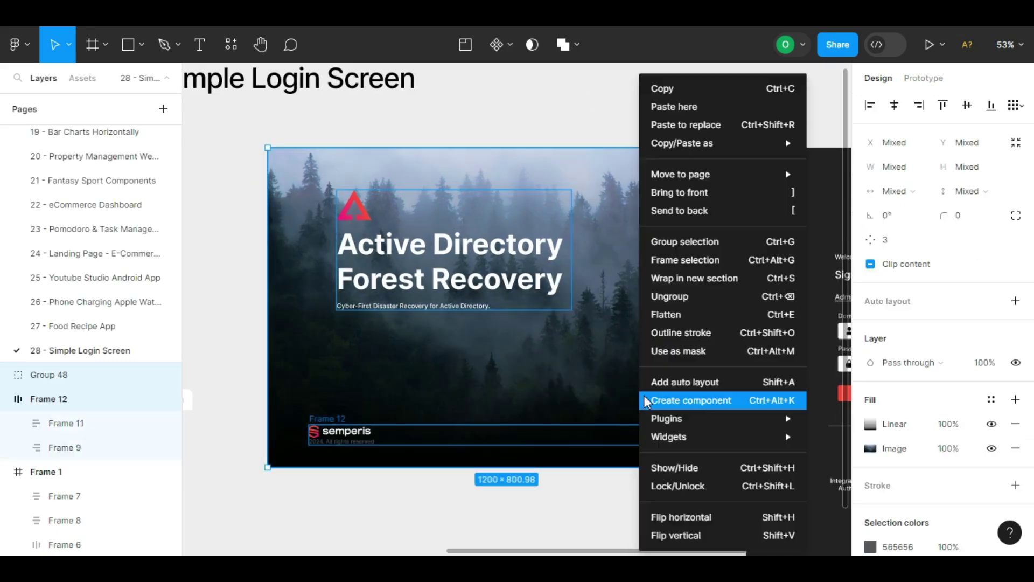
left_click(686, 243)
left_click(776, 143, "shift")
key("shift+a")
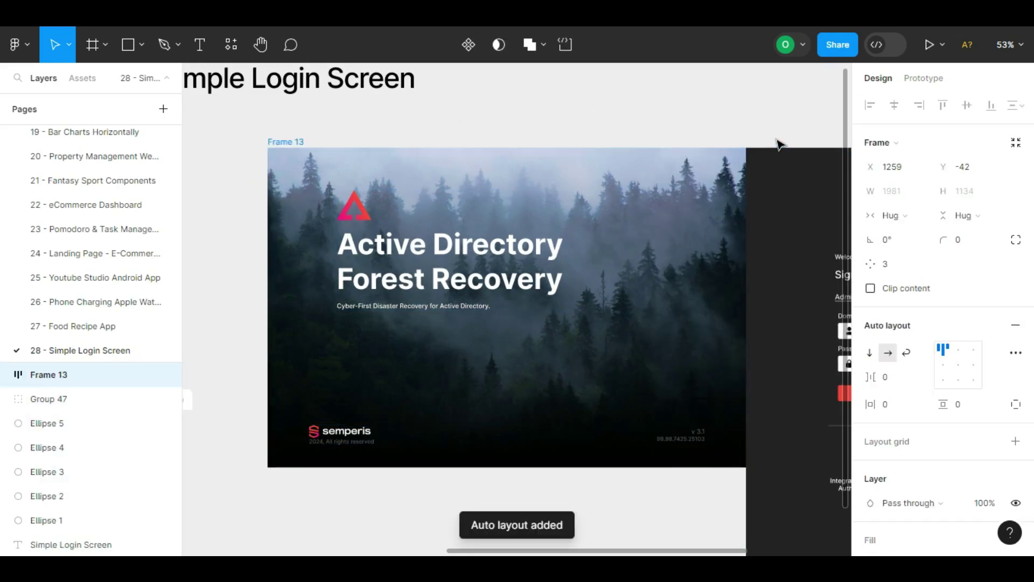
Narrow the dark sign-in frame to about 532 px wide beside the forest image
left_click_drag(771, 123, 628, 104)
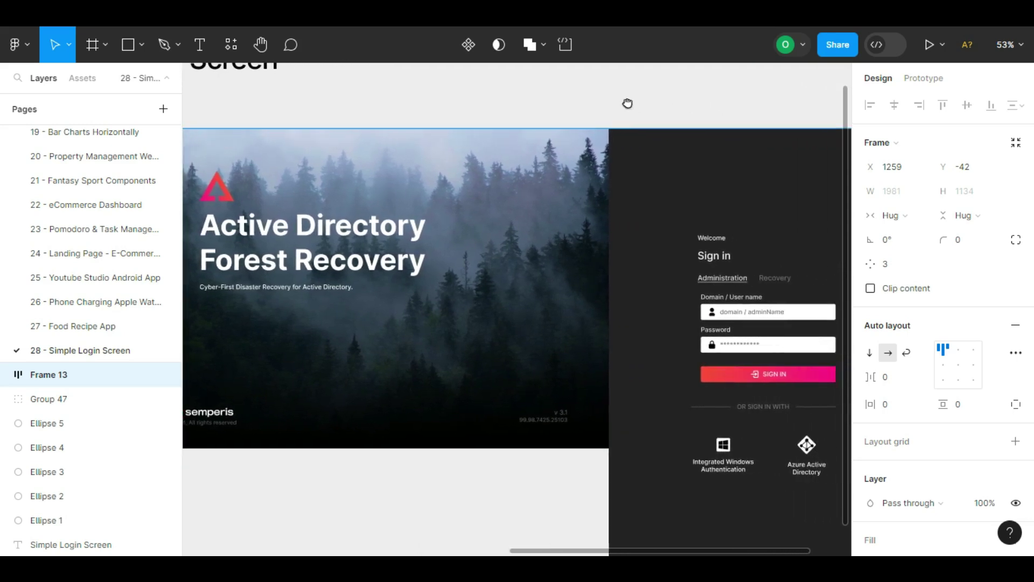
left_click_drag(724, 161, 642, 164)
left_click(810, 277)
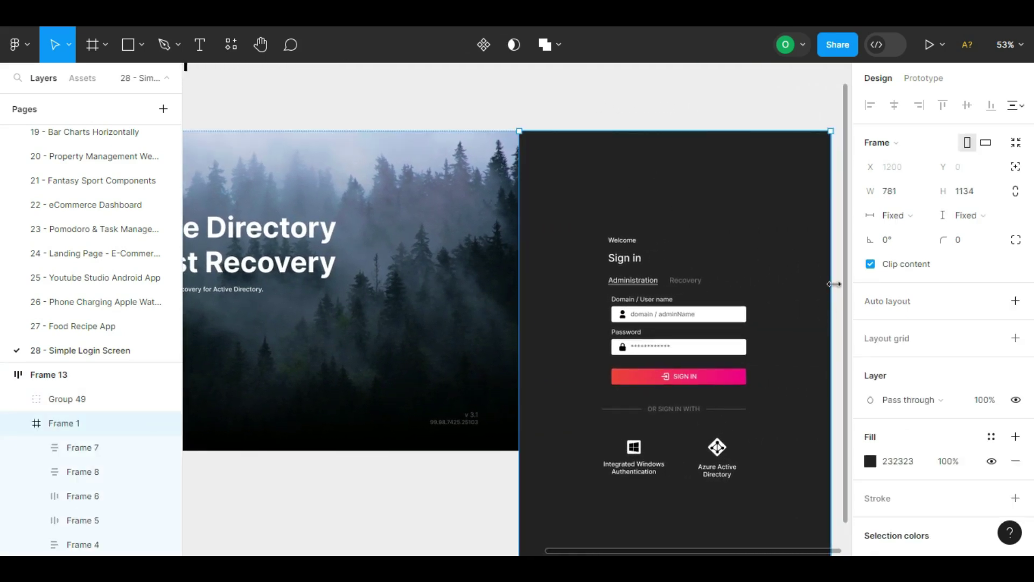
left_click_drag(833, 284, 733, 283)
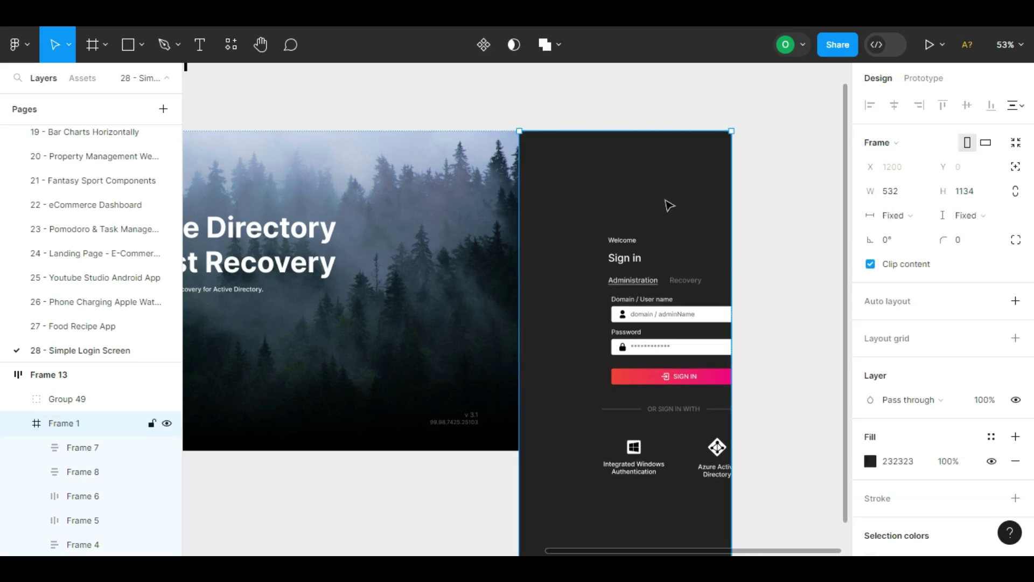
left_click(765, 207)
left_click_drag(432, 101, 586, 107)
left_click(214, 129)
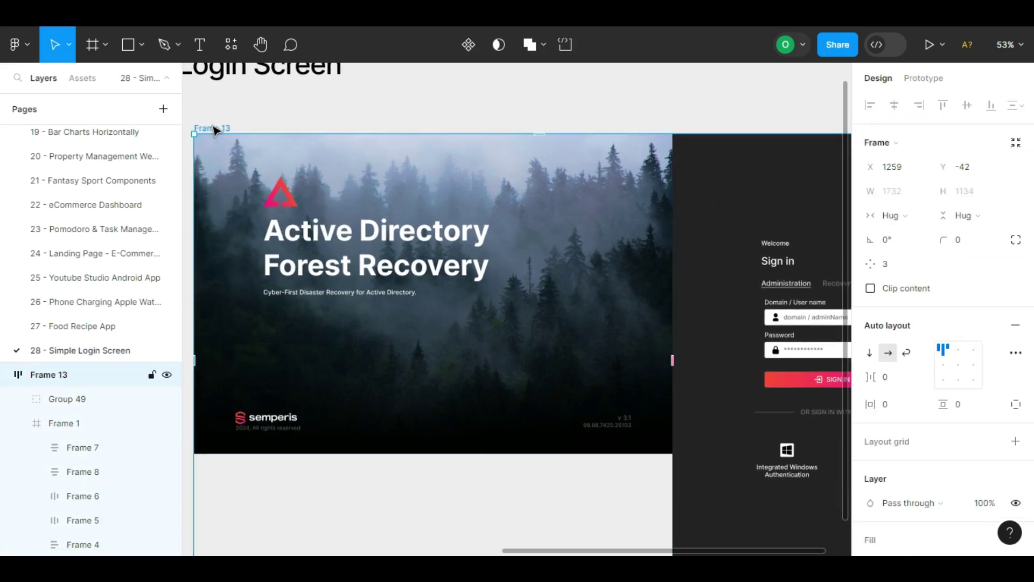
scroll(470, 214, "down", 1)
left_click(844, 274)
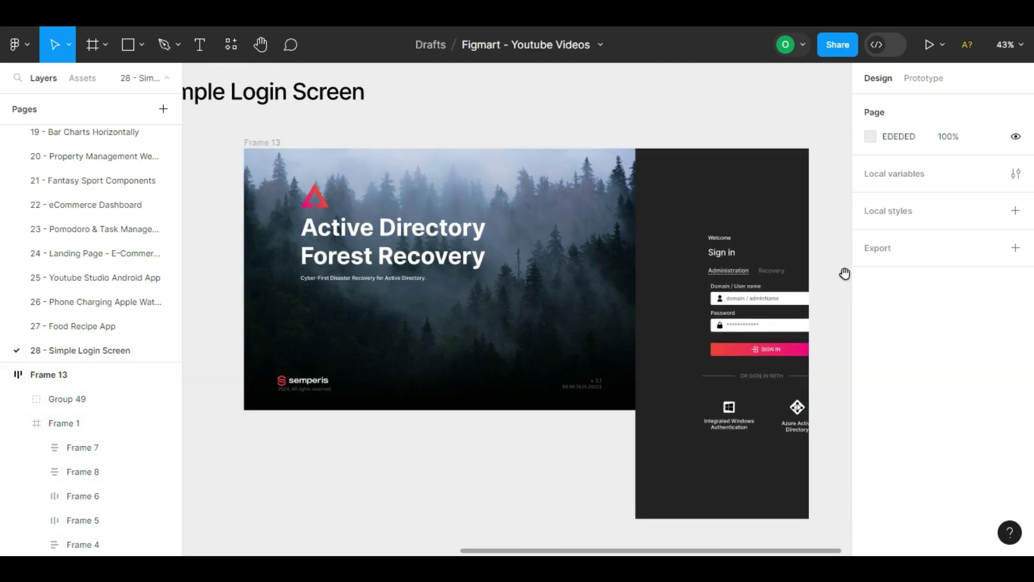
left_click_drag(844, 274, 804, 263)
Select all the sign-in form elements, from Welcome to the Windows and Azure options, and move them left to fit inside the narrowed frame
double_click(719, 291)
left_click(663, 215)
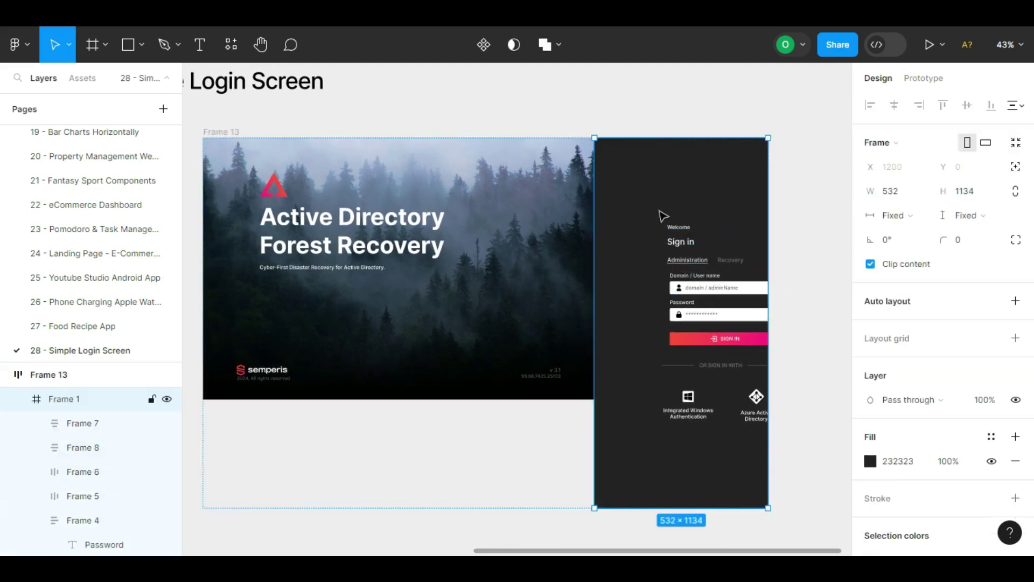
scroll(729, 306, "up", 3, "ctrl")
double_click(692, 455)
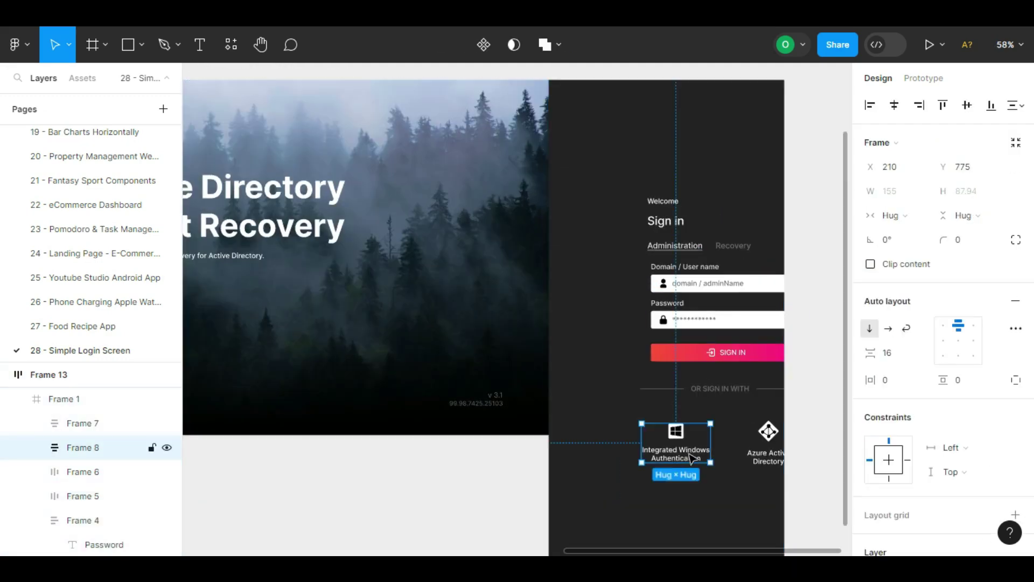
left_click(761, 449, "shift")
left_click(737, 393, "shift")
left_click(733, 354, "shift")
left_click(727, 323, "shift")
left_click(714, 281, "shift")
left_click_drag(699, 245, 700, 194)
left_click_drag(697, 288, 644, 288)
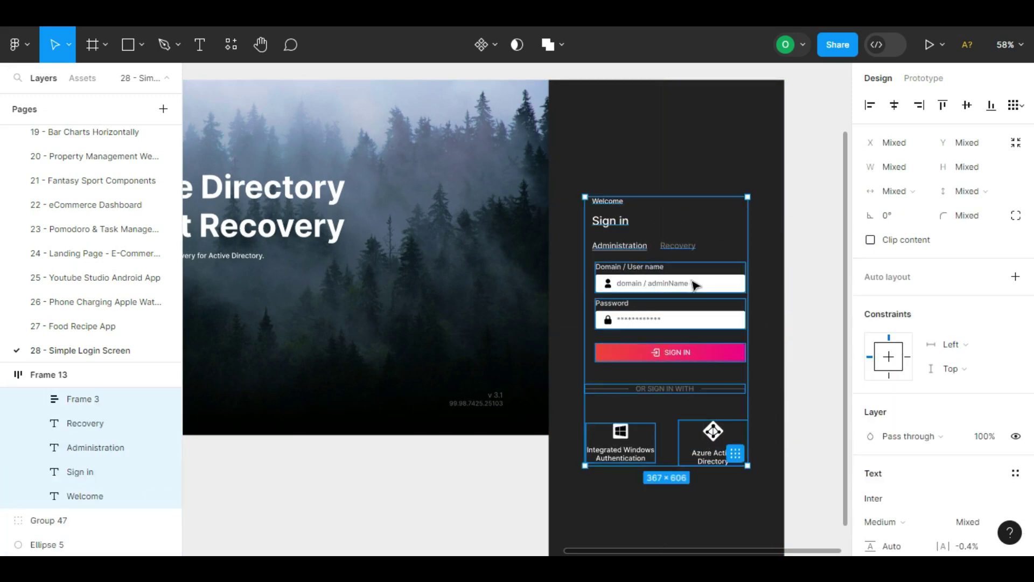
Align the selected sign-in form elements along their left edges
scroll(782, 216, "down", 4, "ctrl")
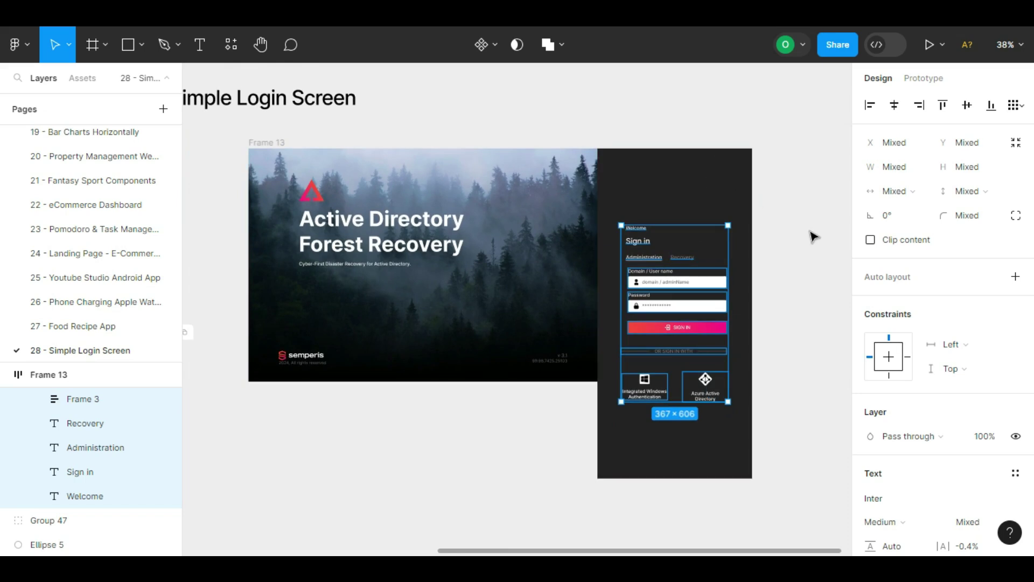
left_click(870, 106)
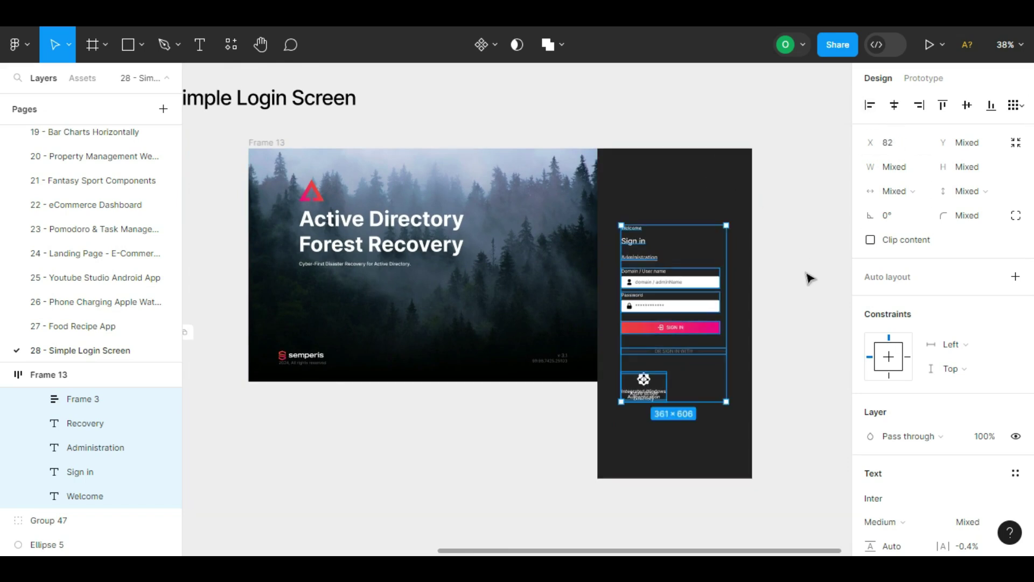
scroll(790, 312, "up", 3, "ctrl")
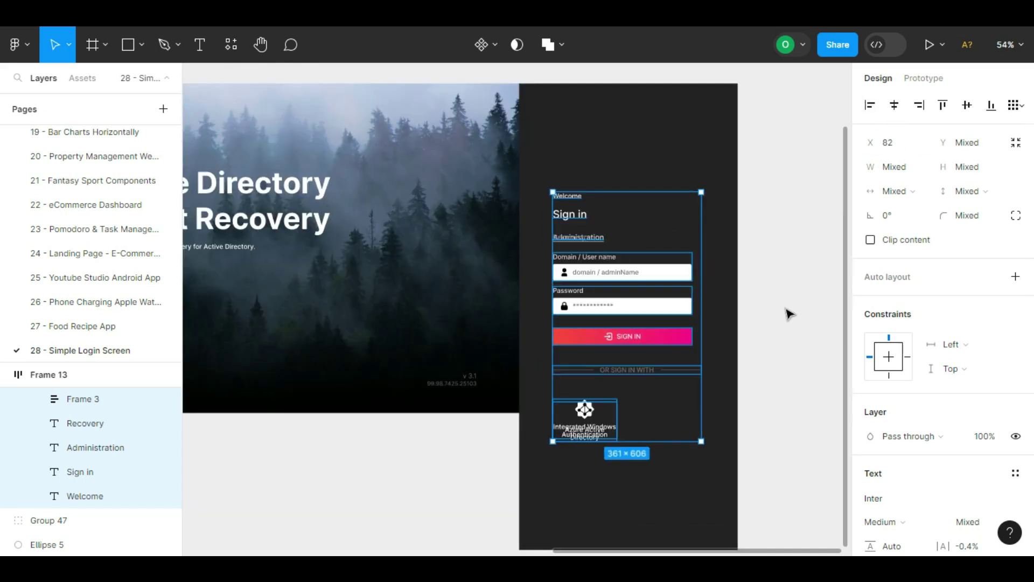
left_click(786, 310)
scroll(788, 311, "up", 1)
Widen the sign-in frame to 570 px
left_click(593, 129)
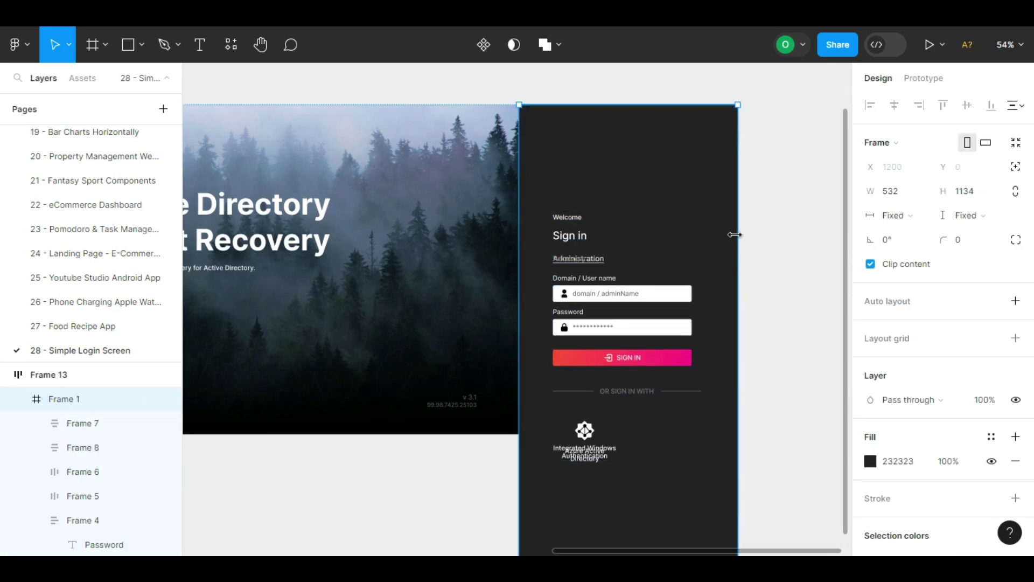
left_click_drag(737, 234, 753, 235)
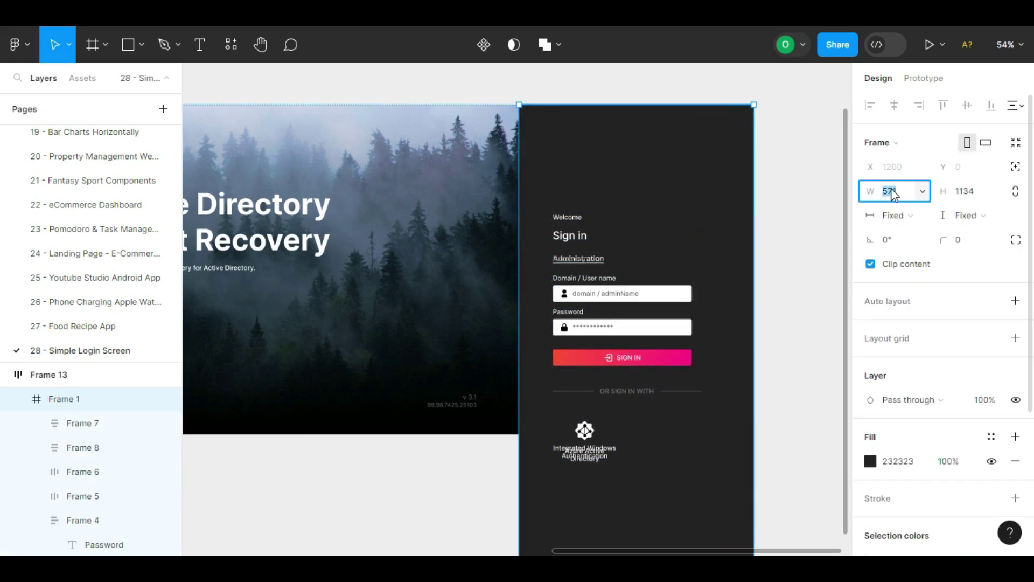
left_click(792, 212)
Try to move the form elements from Welcome to the OR SIGN IN WITH divider higher in the frame
double_click(567, 219)
scroll(611, 260, "up", 5, "ctrl")
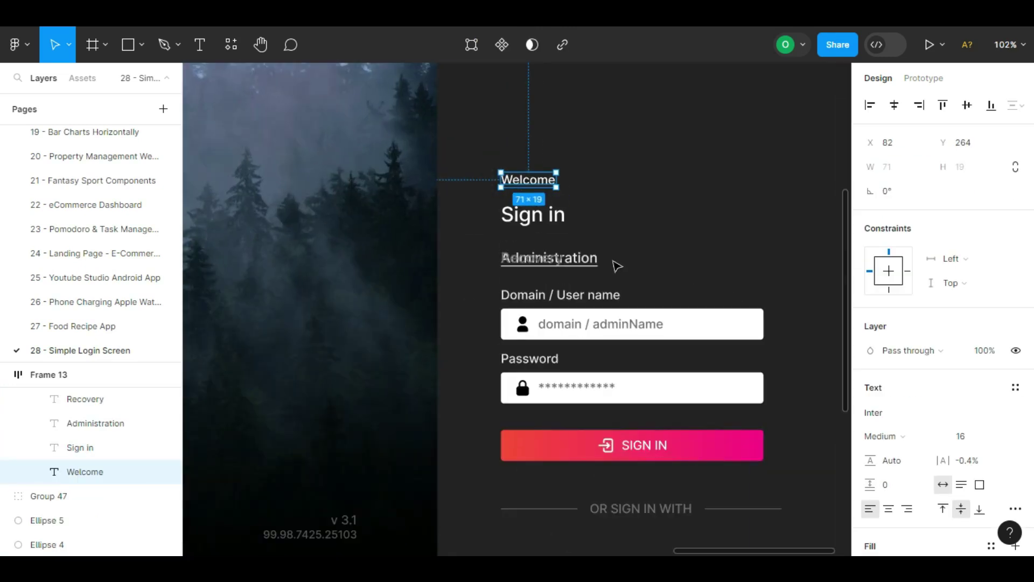
left_click(553, 222, "shift")
left_click(573, 258, "shift")
left_click(595, 305, "shift")
left_click(598, 377, "shift")
left_click(607, 453, "shift")
left_click(620, 508, "shift")
scroll(679, 431, "down", 5, "ctrl")
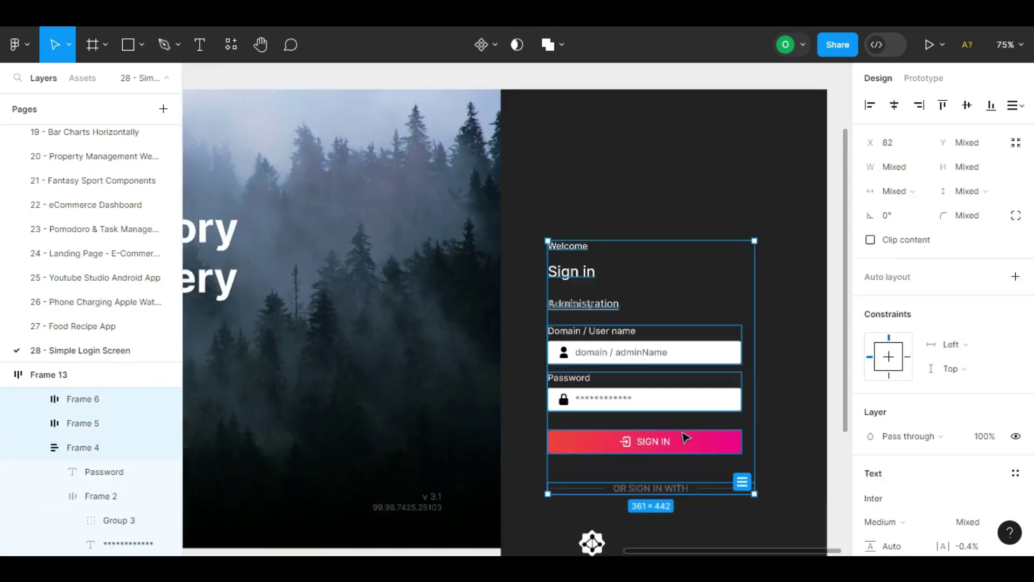
left_click_drag(692, 448, 693, 381)
key("ctrl+z")
Move the Recovery text off the Administration text and place it just to its right on the same line
scroll(601, 326, "up", 6, "ctrl")
left_click(587, 334)
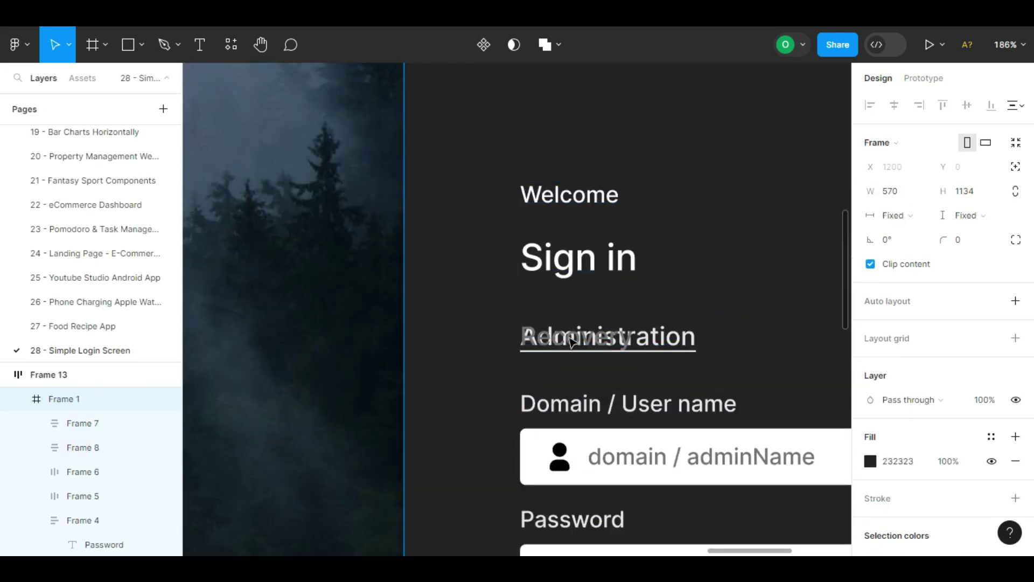
double_click(575, 335)
left_click_drag(576, 339, 785, 341)
Combine the Administration and Recovery texts into a horizontal auto layout with a spacing of 16
left_click(95, 495, "shift")
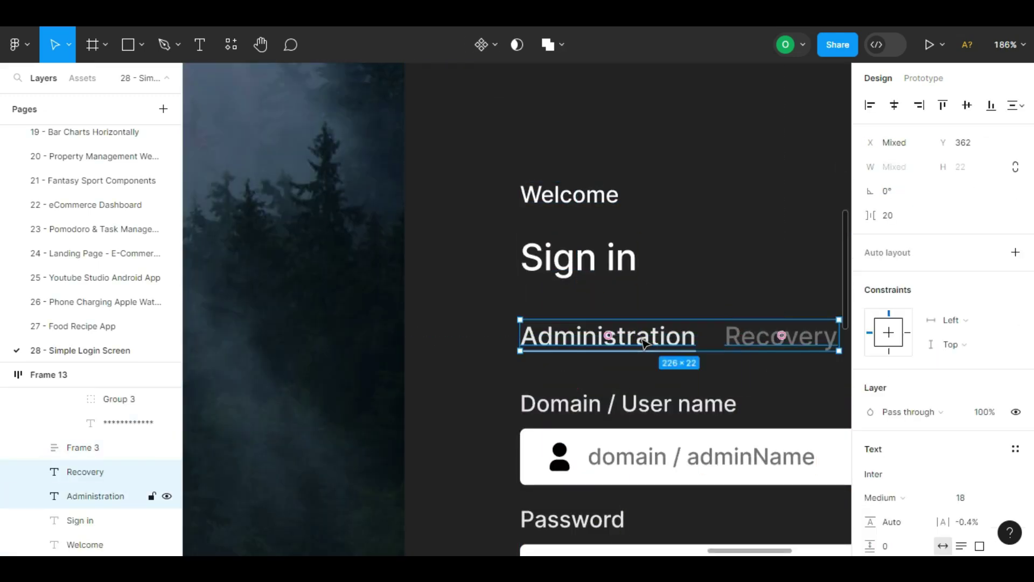
key("shift+a")
left_click(895, 357)
type("16")
key("Return")
scroll(819, 293, "down", 5, "ctrl")
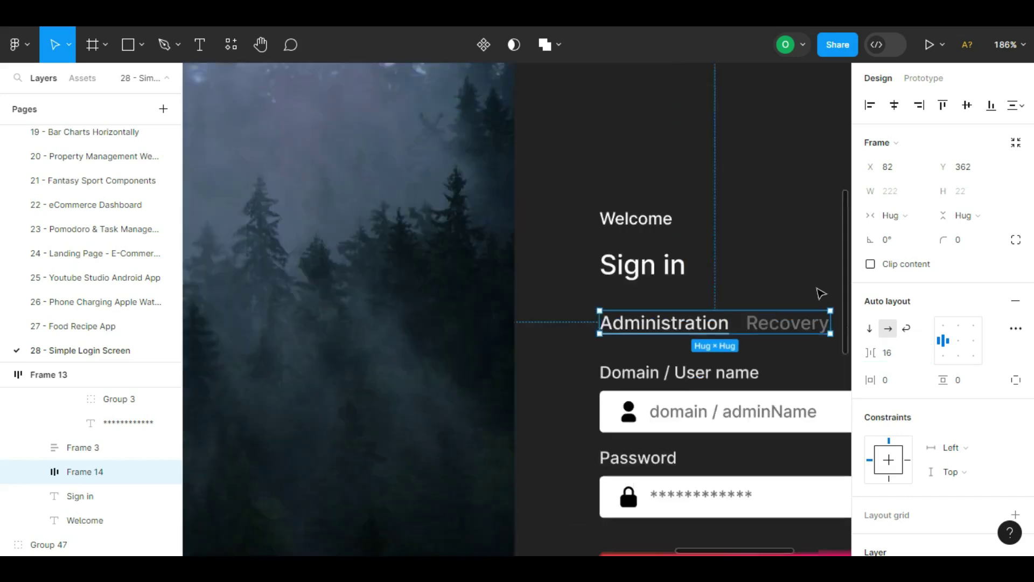
Move the form elements from Welcome through the OR SIGN IN WITH divider up and right together, starting at about X 104, Y 125
left_click_drag(772, 243, 550, 167)
left_click(467, 164)
left_click(468, 195, "shift")
left_click(481, 237, "shift")
left_click(485, 285, "shift")
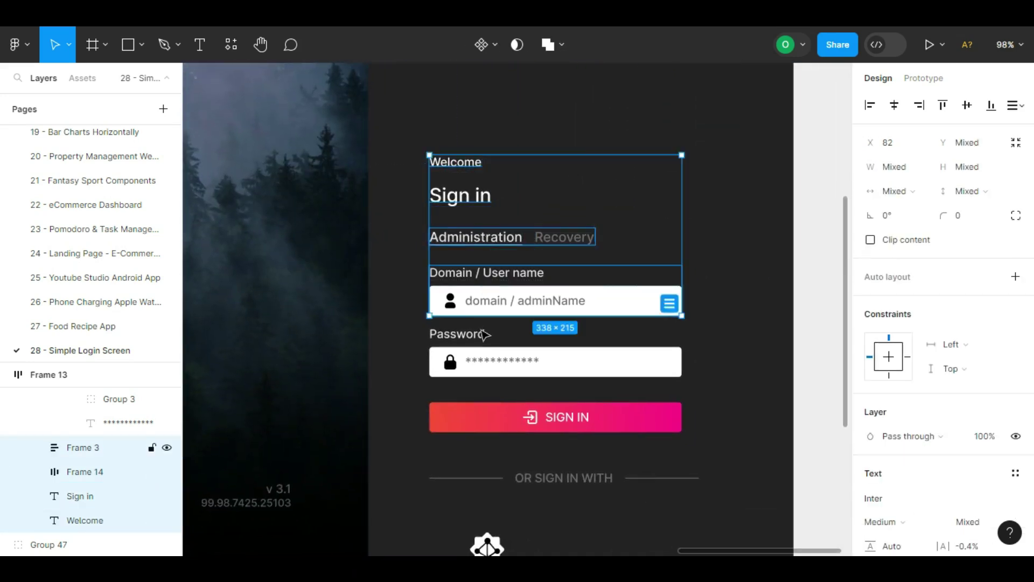
left_click(487, 339, "shift")
left_click(511, 412, "shift")
left_click(494, 478, "shift")
scroll(504, 481, "down", 1, "ctrl")
scroll(505, 481, "down", 3, "ctrl")
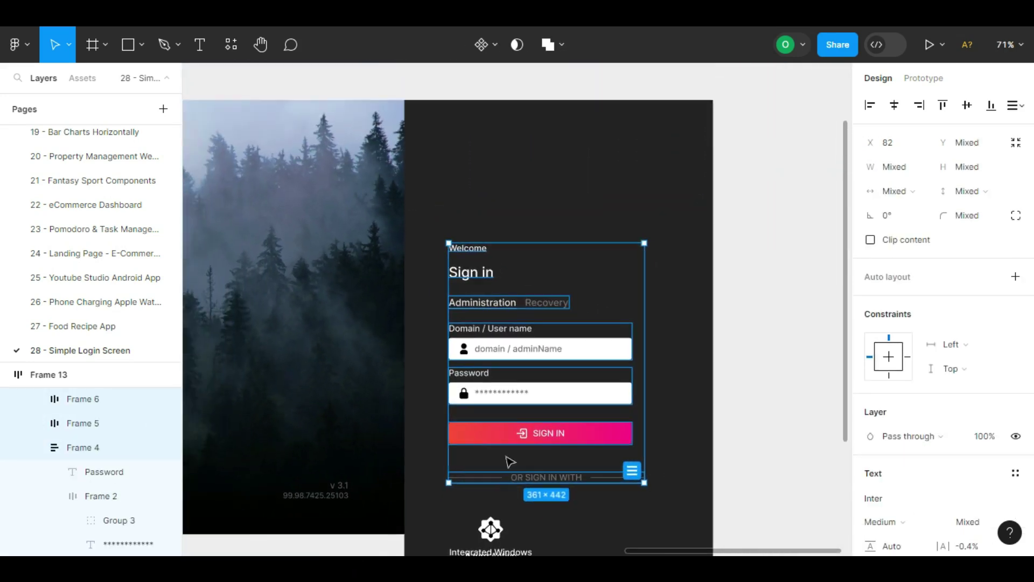
left_click_drag(510, 348, 510, 274)
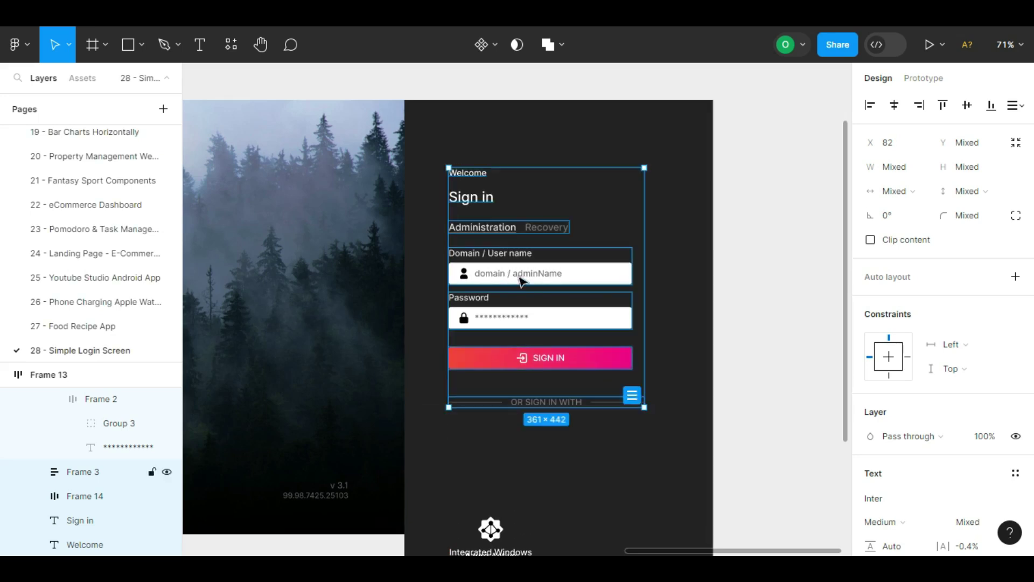
left_click_drag(590, 274, 601, 279)
left_click(767, 377)
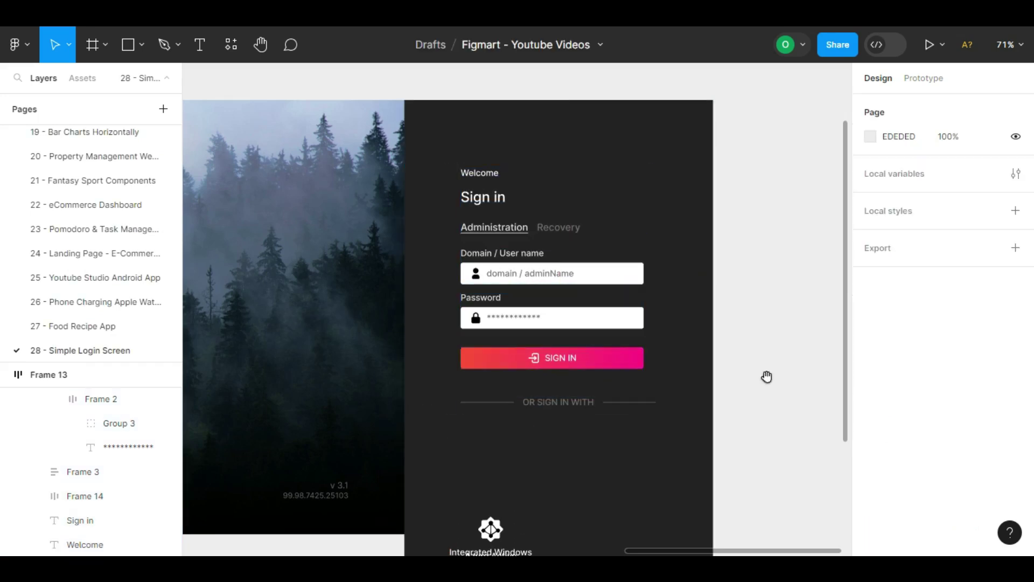
Set the Windows and Azure options side by side in a horizontal auto layout with 32 spacing and move the row up beneath the divider
scroll(767, 377, "down", 2)
left_click_drag(488, 425, 590, 426)
left_click(485, 441, "shift")
key("shift+a")
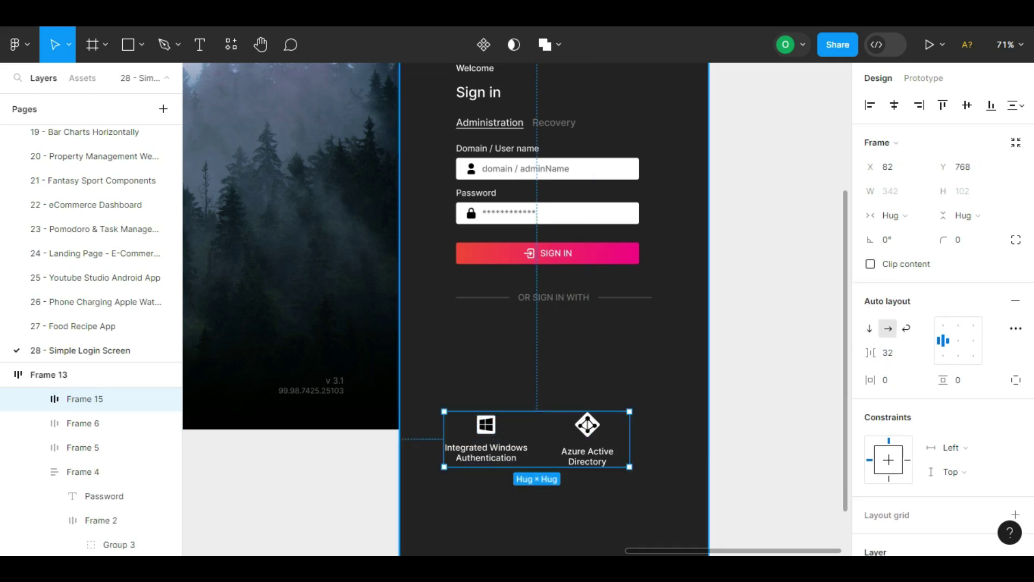
left_click_drag(592, 439, 607, 370)
left_click(768, 280)
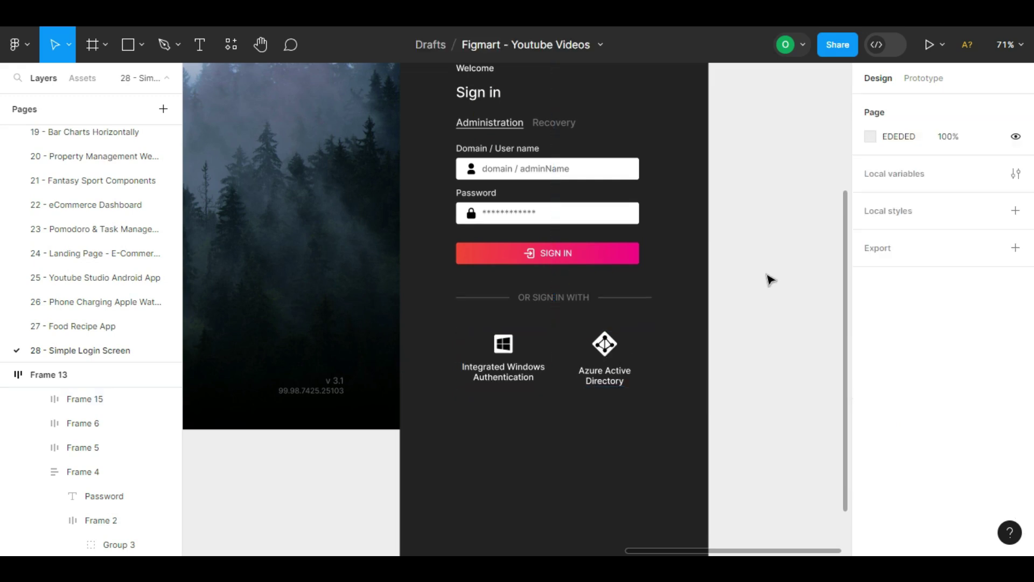
Shorten the sign-in frame from its lower edge to match the forest image's height
scroll(623, 422, "down", 3)
left_click(591, 441)
left_click_drag(559, 506, 563, 350)
left_click(568, 418)
scroll(570, 420, "down", 5)
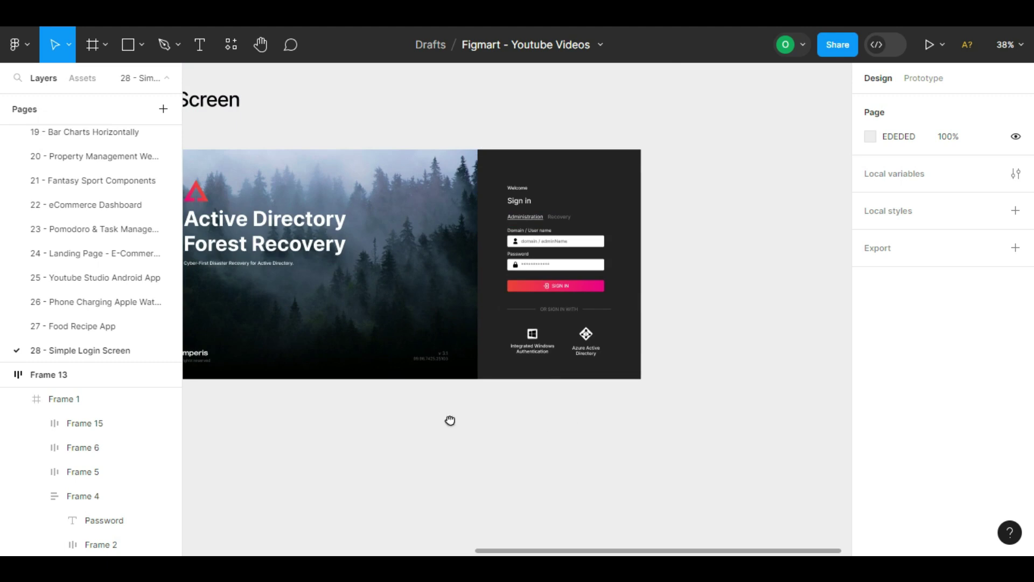
left_click_drag(450, 420, 567, 438)
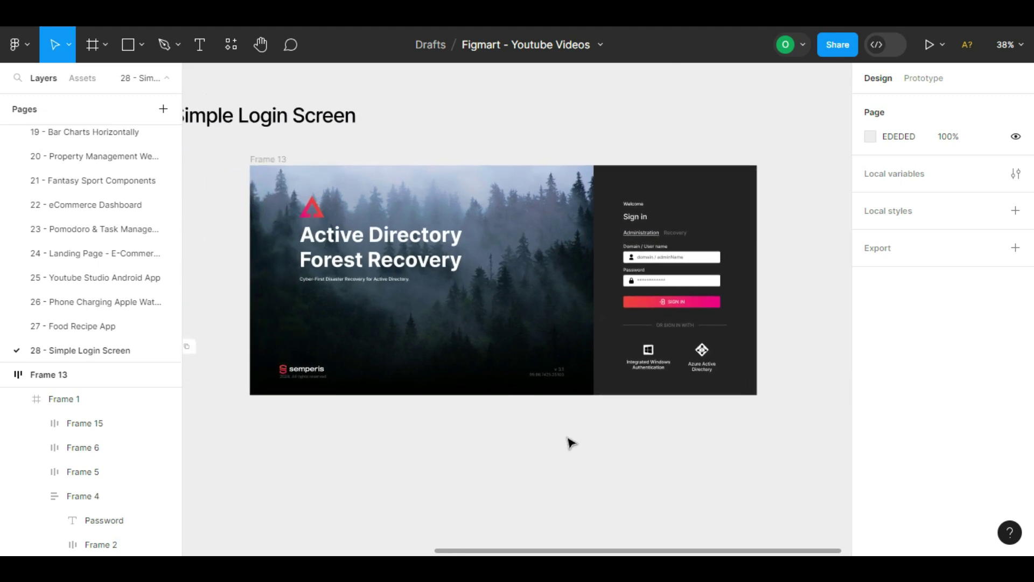
Shorten the line to the right of OR SIGN IN WITH so it ends at about X 342.5
scroll(678, 319, "up", 10)
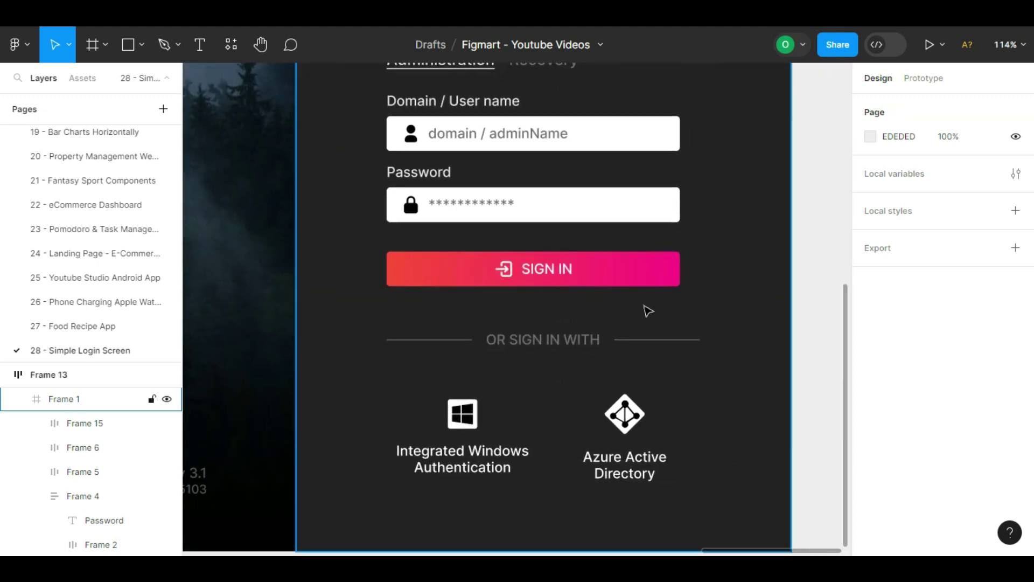
left_click(539, 356)
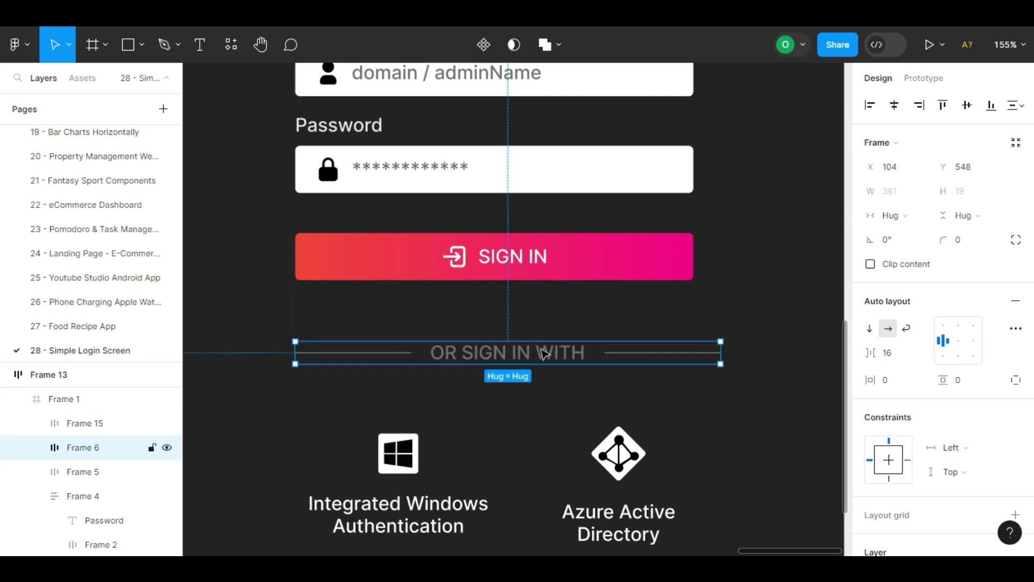
left_click(663, 355)
double_click(722, 353)
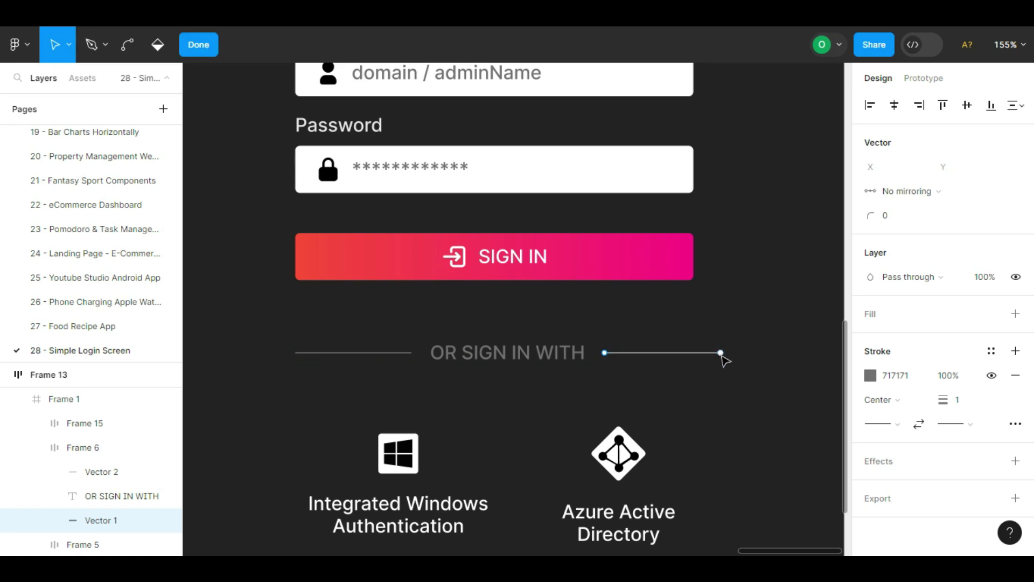
left_click_drag(722, 353, 700, 356)
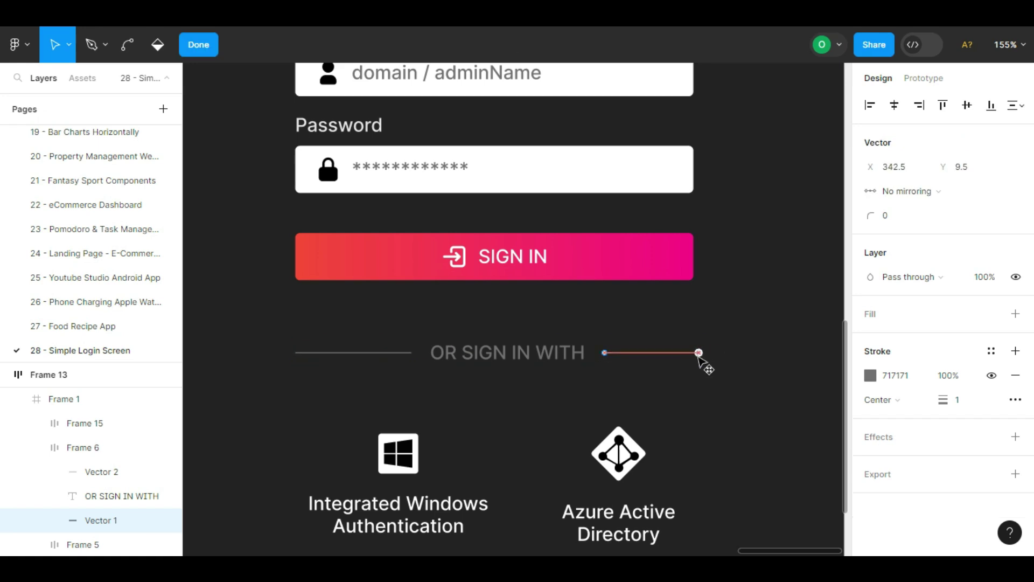
Shorten the left divider line to end at about X 85.5 and extend the right line to end at about X 335
left_click(408, 355)
double_click(409, 354)
left_click_drag(409, 353, 397, 353)
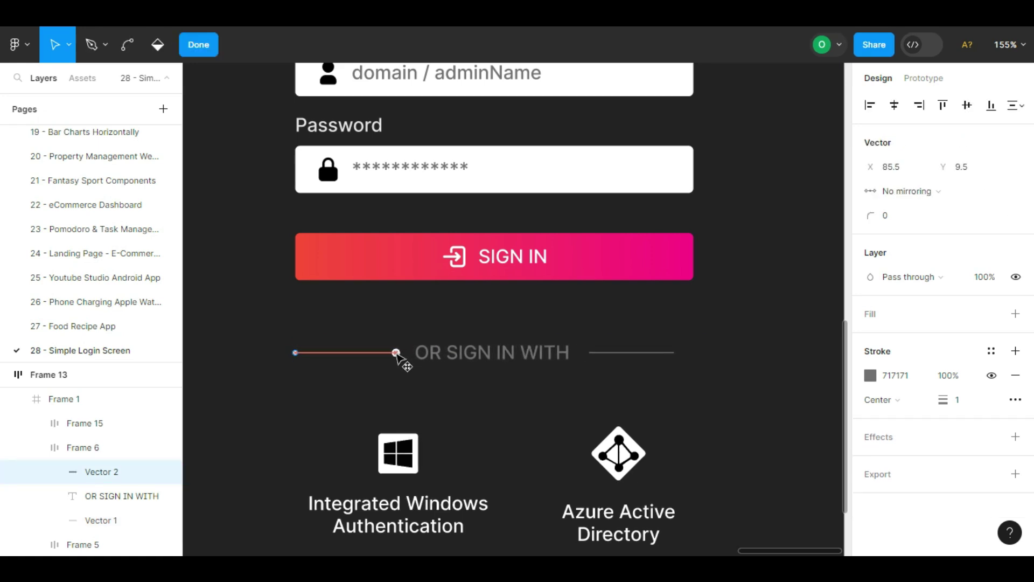
double_click(633, 353)
left_click_drag(674, 353, 690, 353)
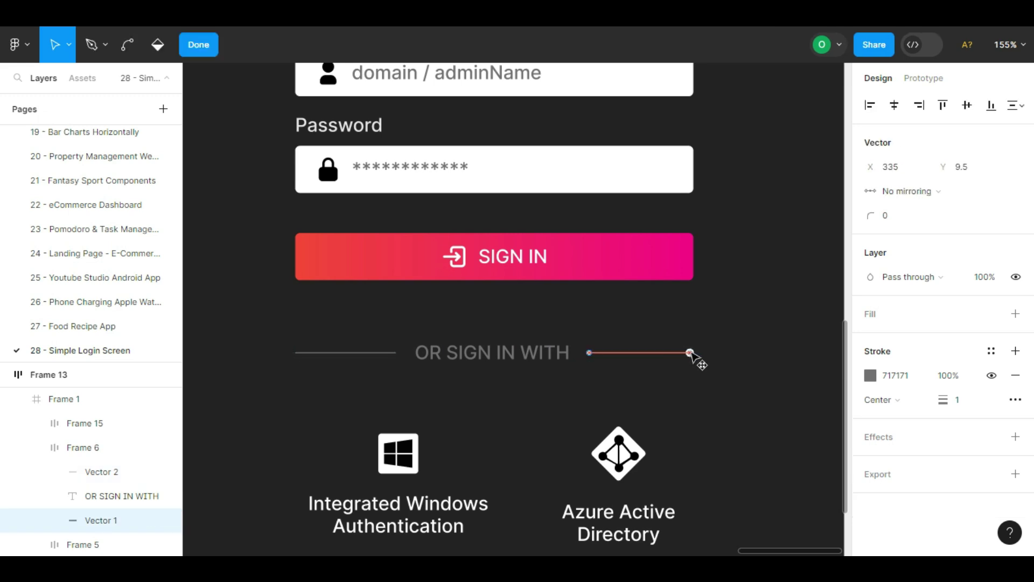
left_click(598, 390)
key("Escape")
Add a comma to the Welcome text so it reads "Welcome,"
scroll(550, 410, "down", 4)
left_click(758, 274)
left_click_drag(536, 304, 641, 313)
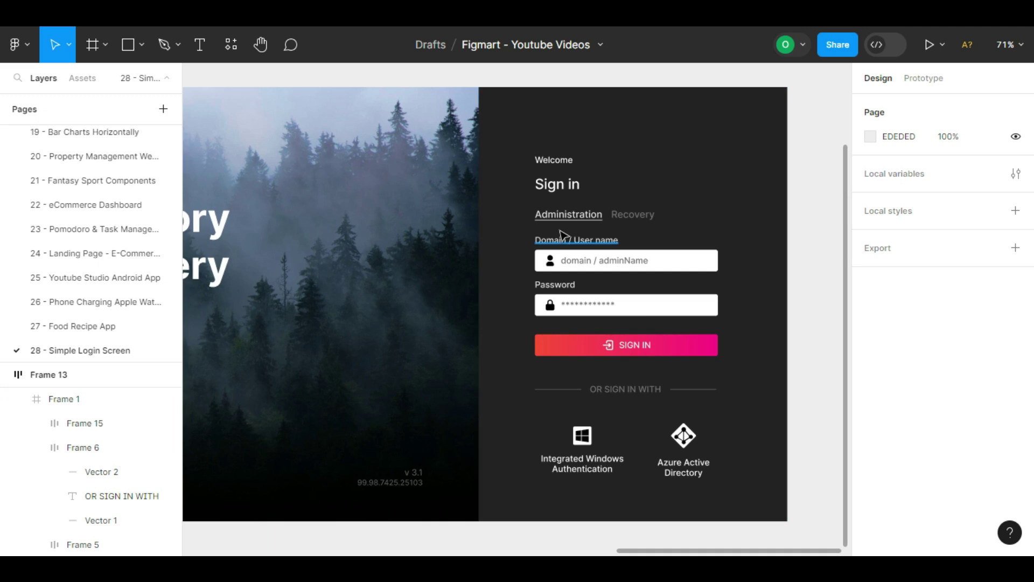
scroll(584, 200, "up", 5)
left_click(562, 137)
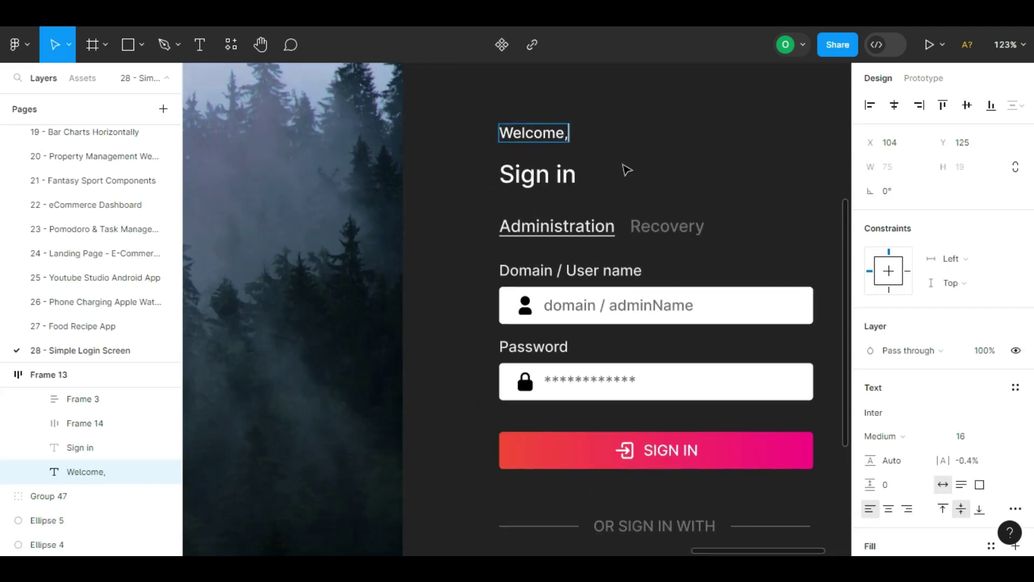
left_click(719, 162)
scroll(717, 161, "down", 5)
triple_click(629, 303)
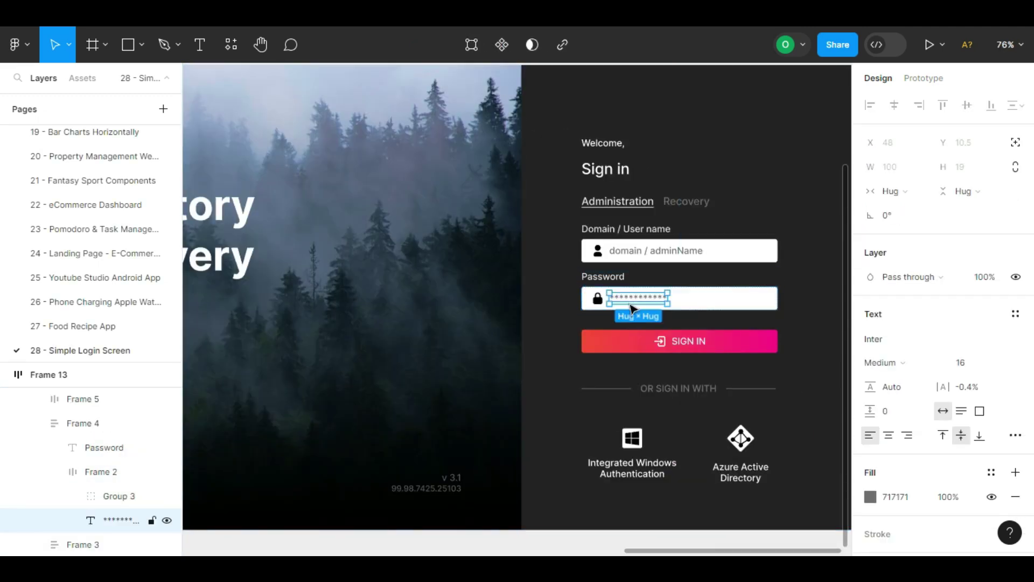
left_click(708, 300)
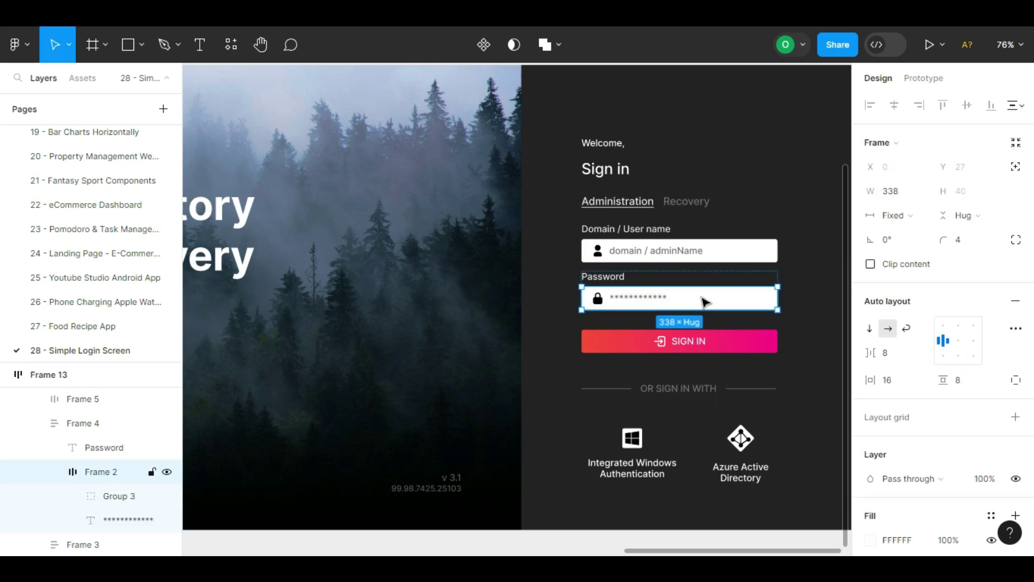
scroll(706, 302, "down", 4)
left_click(607, 150)
Place the browser bar above the login frame, aligned with its left edge, and widen it to 1770 to match the frame
scroll(432, 307, "left", 5)
left_click(248, 375)
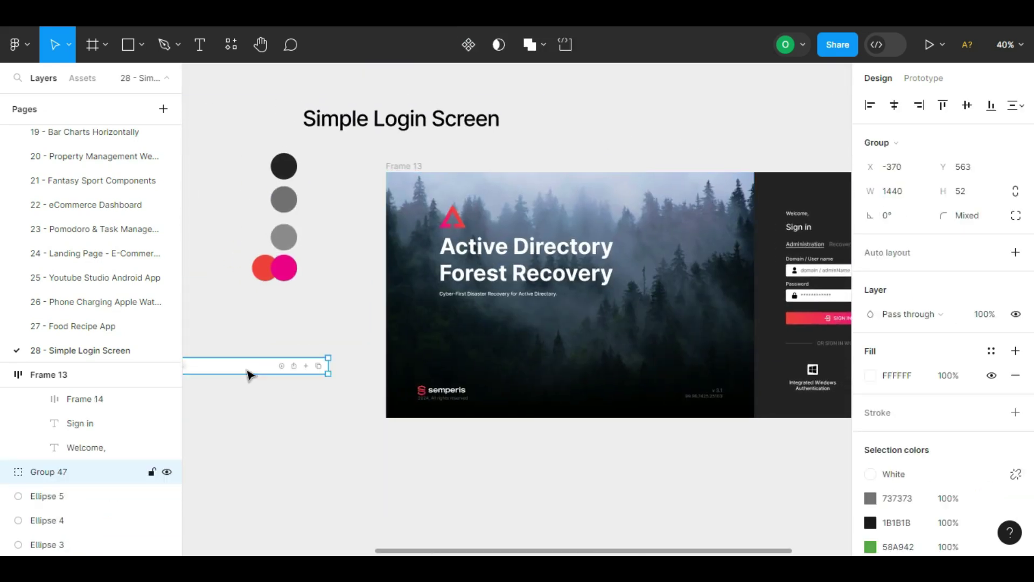
left_click_drag(248, 374, 747, 153)
left_click_drag(781, 115, 676, 147)
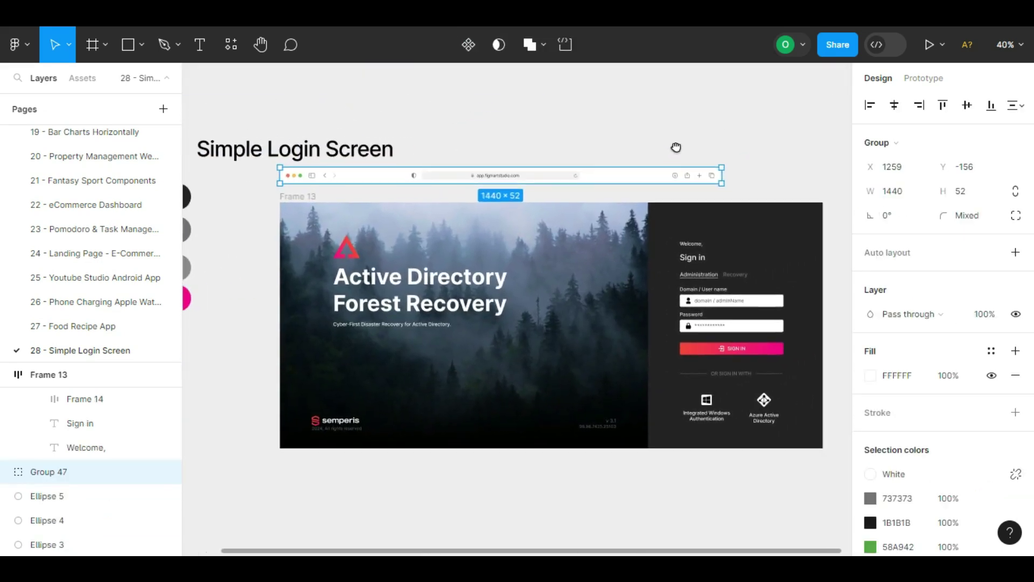
left_click_drag(549, 177, 550, 184)
left_click_drag(722, 182, 805, 177)
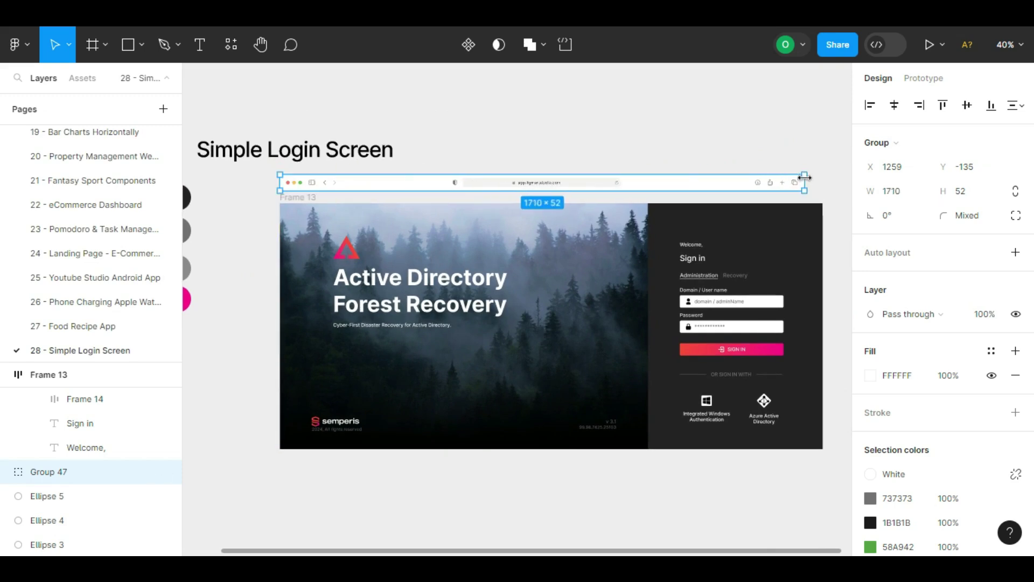
left_click(771, 167)
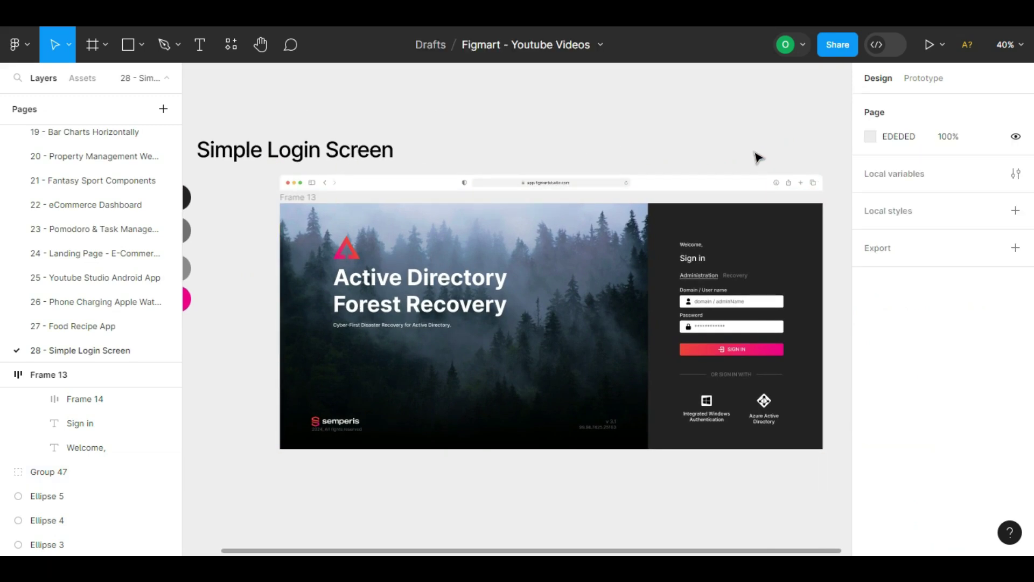
Combine the browser bar and login frame in a vertical auto layout with 0 spacing between them
left_click(697, 189)
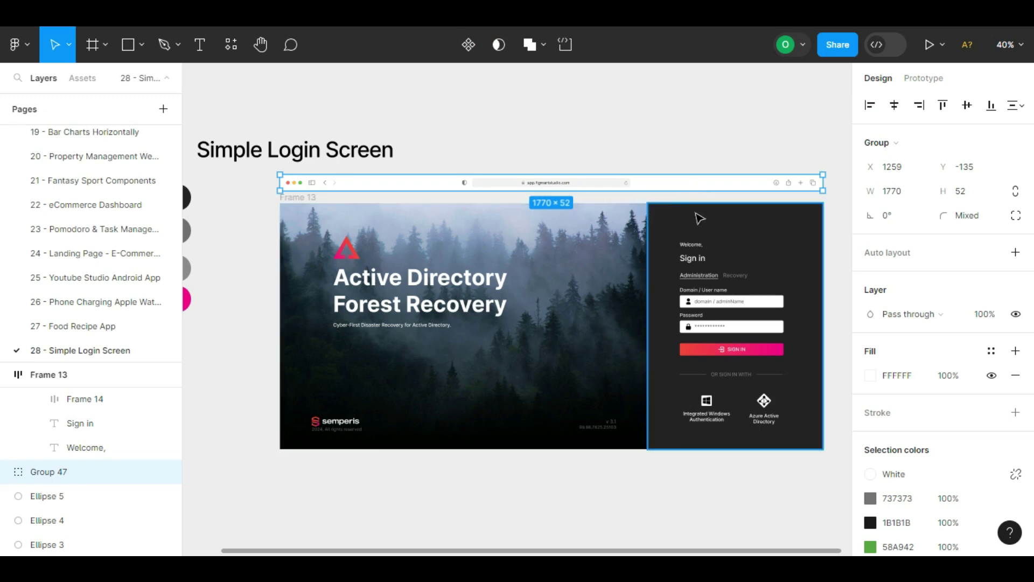
left_click(304, 200, "shift")
key("shift+a")
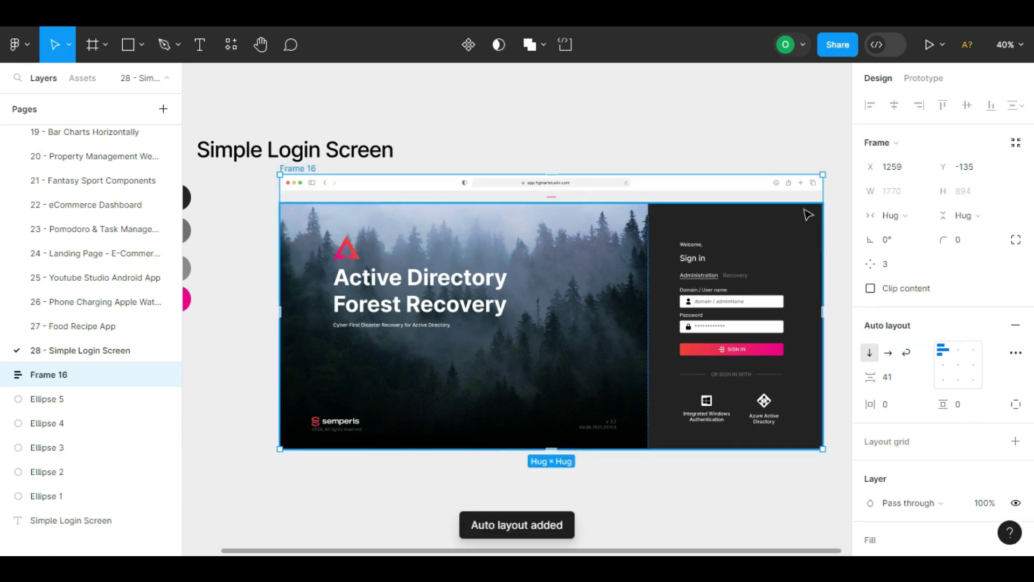
left_click(894, 379)
type("0")
key("Return")
left_click(661, 152)
Shift the combined frame slightly on the canvas and rename it Login
left_click_drag(302, 171, 263, 180)
type("Login")
left_click(497, 152)
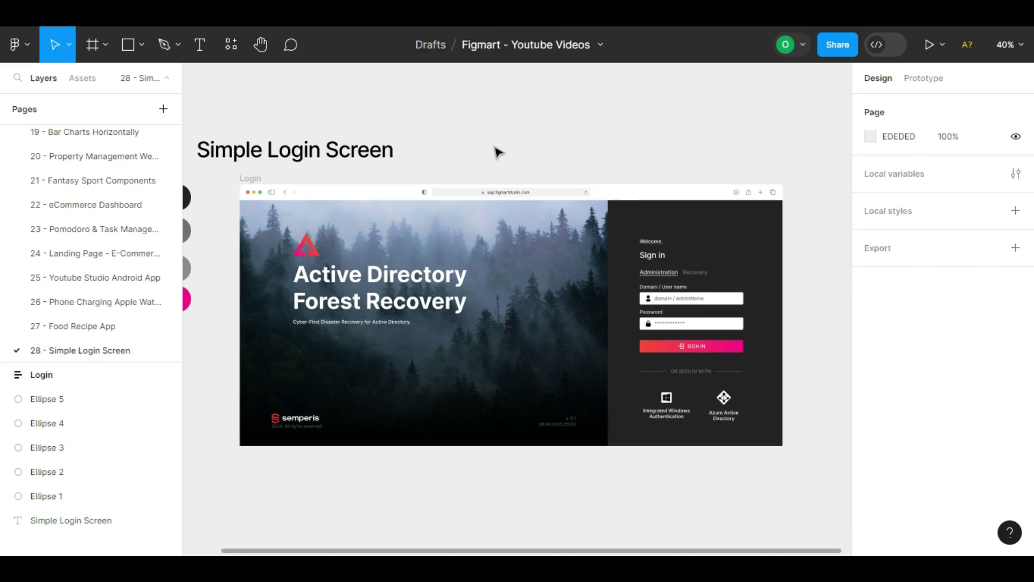
Add a drop shadow to the Login frame with a Y offset of 10 and a blur of 20
left_click(251, 178)
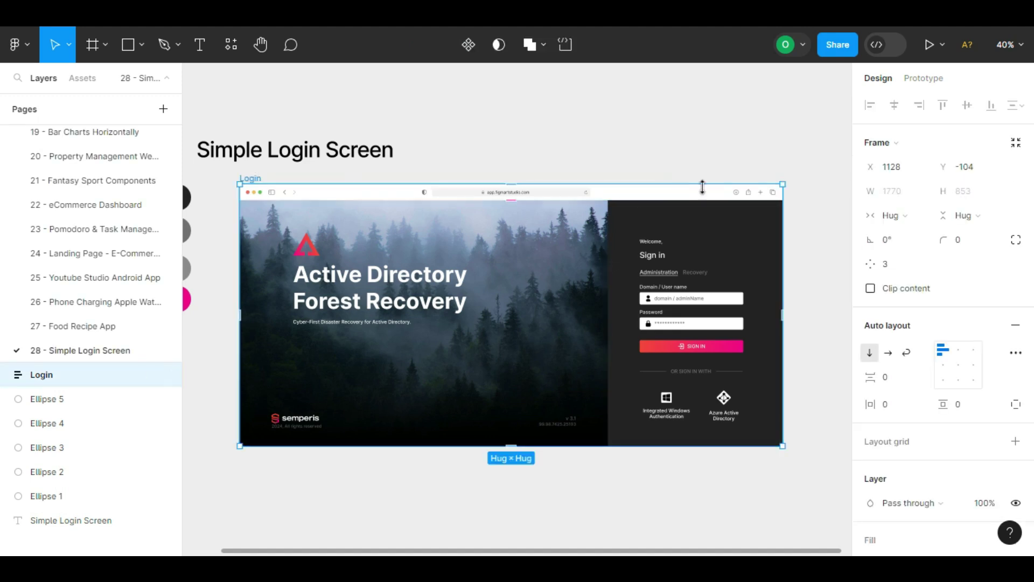
scroll(826, 291, "down", 1)
scroll(903, 463, "down", 5)
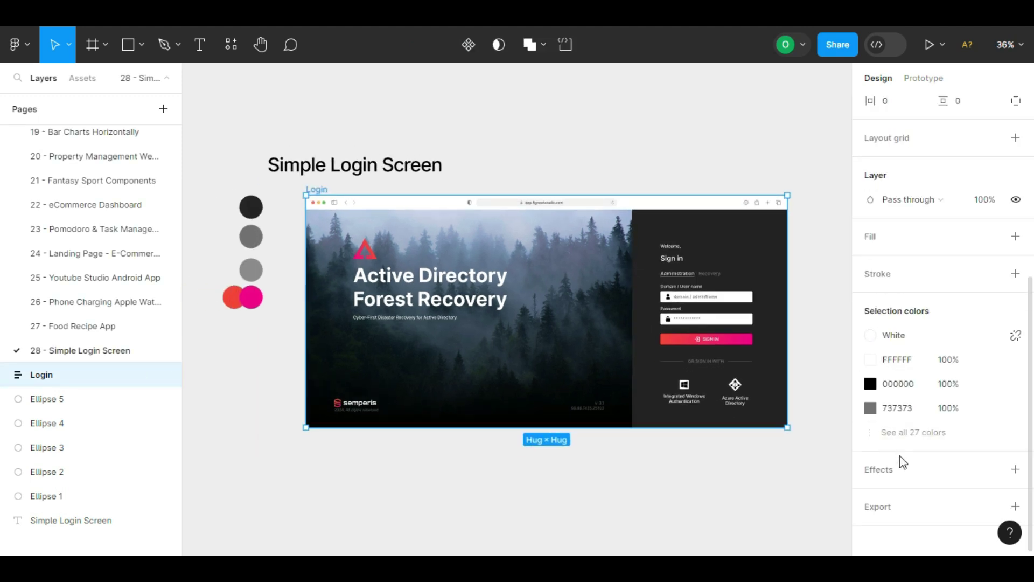
left_click(1015, 469)
left_click(869, 493)
left_click(811, 443)
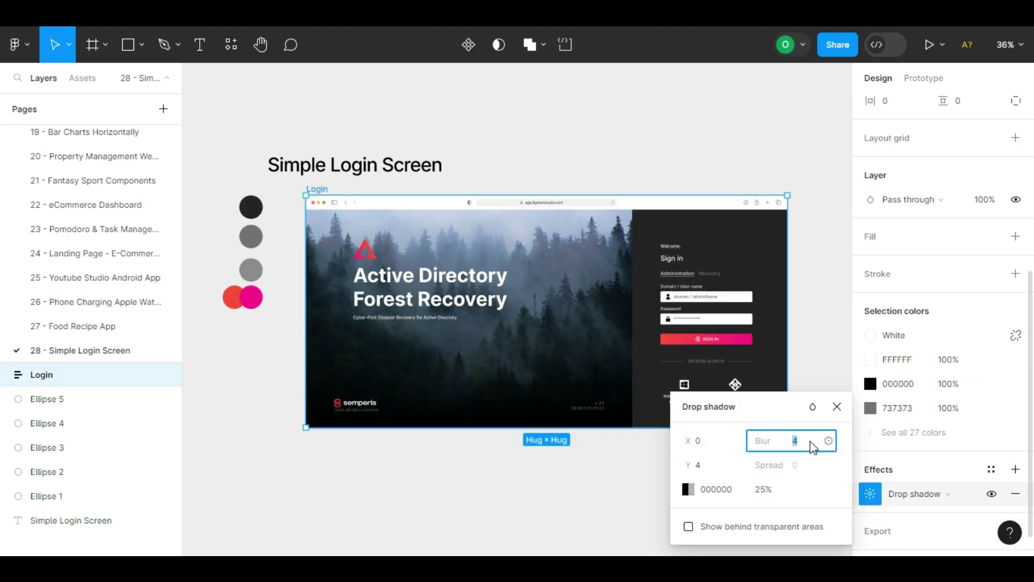
type("10")
left_click(765, 491)
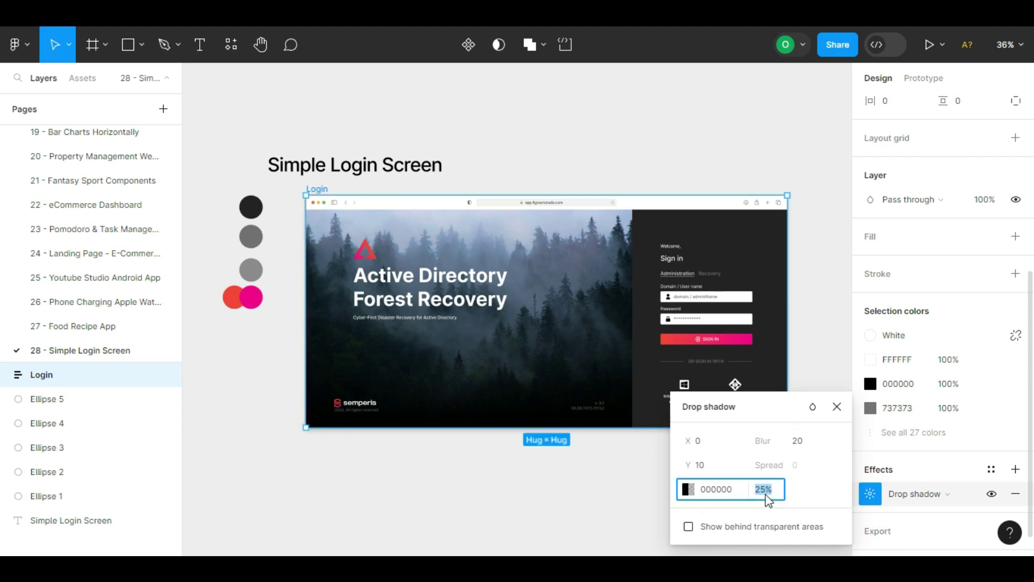
key("Return")
left_click(827, 227)
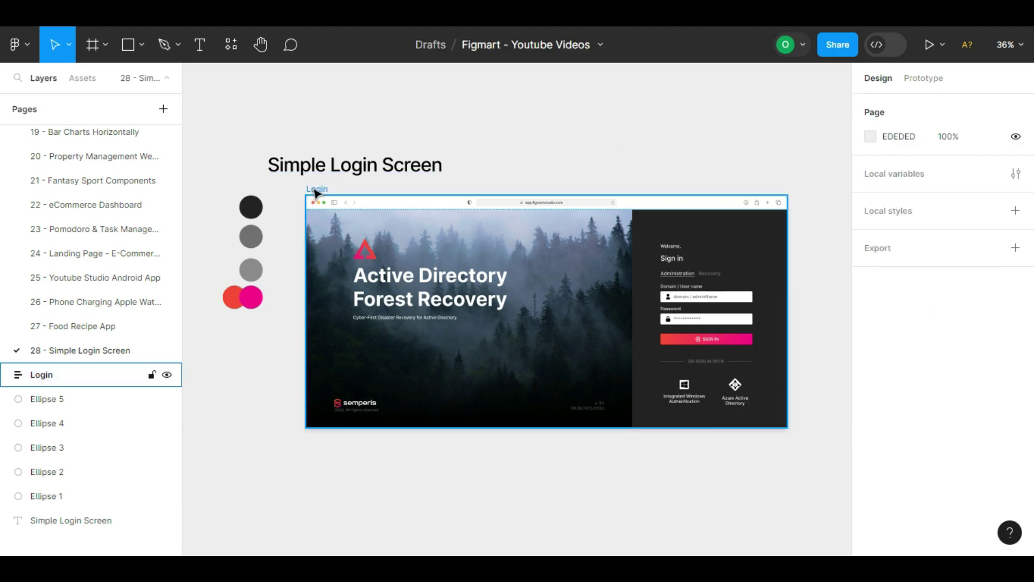
Draw a section about 1946 by 1015 around the Login frame
left_click_drag(314, 190, 823, 464)
left_click(105, 45)
left_click(93, 99)
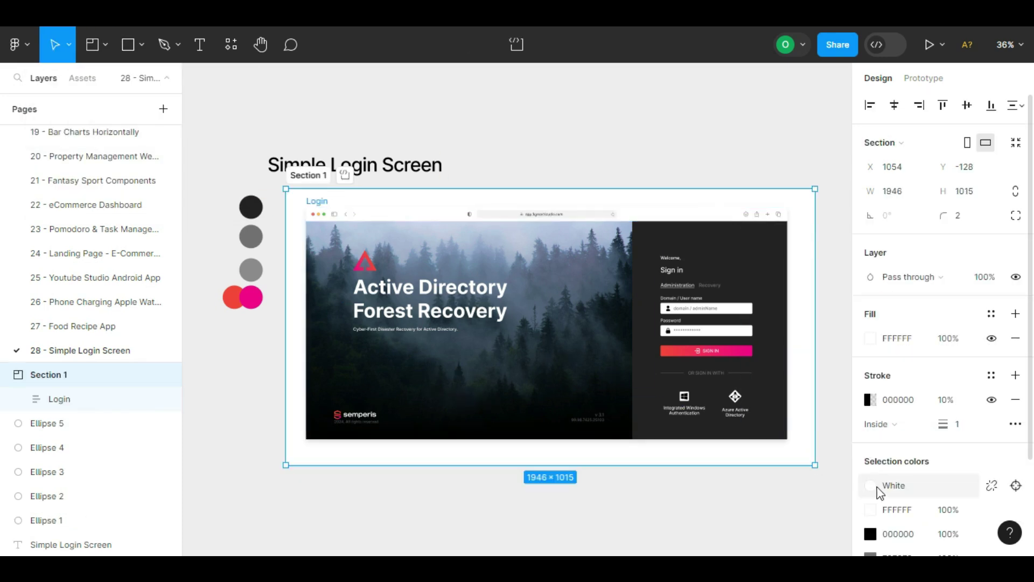
left_click(870, 510)
left_click_drag(716, 277, 651, 289)
key("ctrl+z")
left_click(837, 118)
left_click(502, 173)
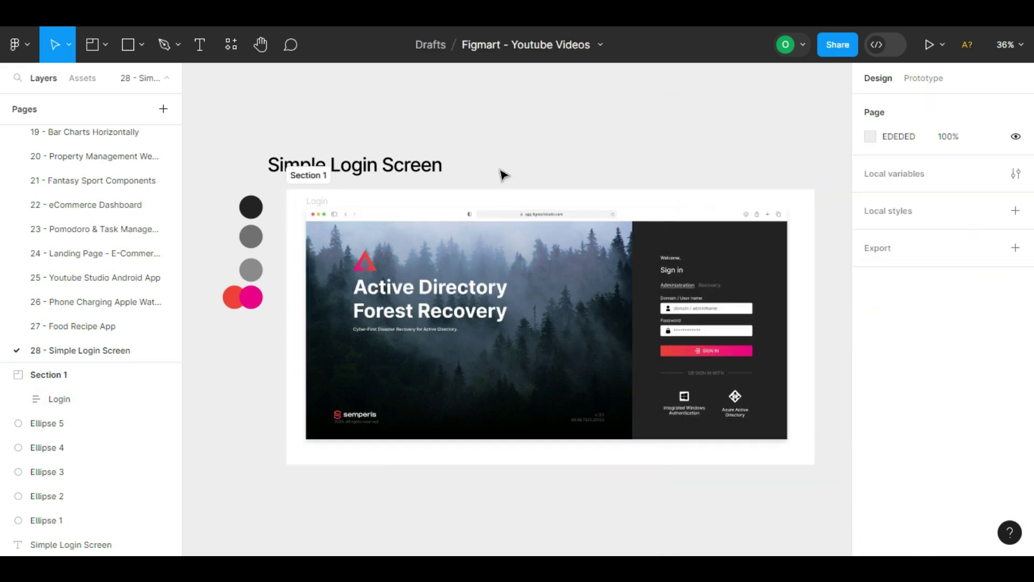
Change the section's fill from white to dark grey 434343
left_click(314, 182)
left_click(871, 338)
left_click_drag(671, 269, 660, 297)
left_click(568, 145)
Move the section below the page title and rename it Simple Login Screen using the title's copied text
left_click_drag(309, 175, 303, 194)
double_click(344, 160)
key("ctrl+c")
left_click(321, 193)
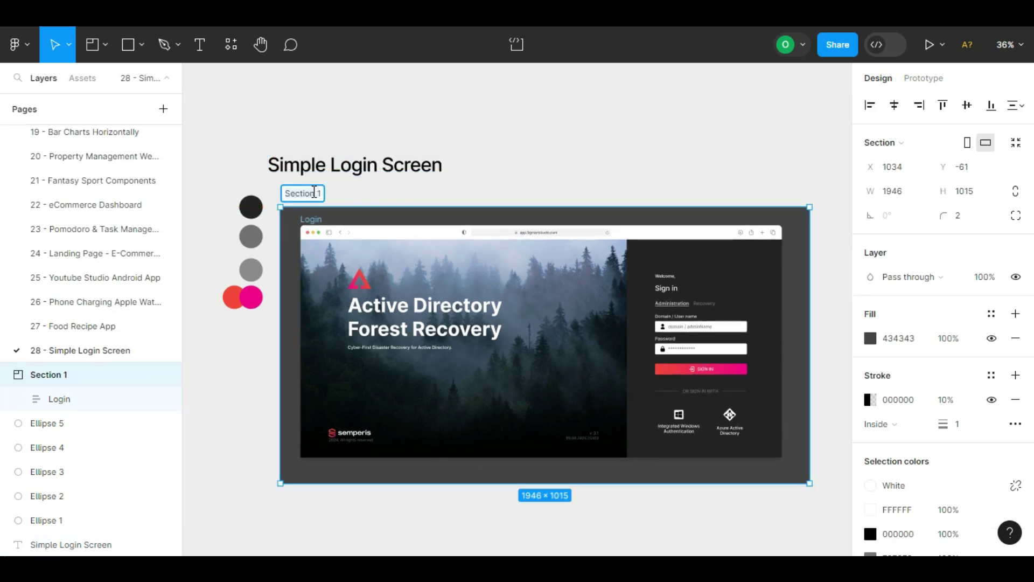
key("ctrl+v")
left_click(497, 193)
Centre the Login frame within the dark section
left_click_drag(571, 179, 540, 150)
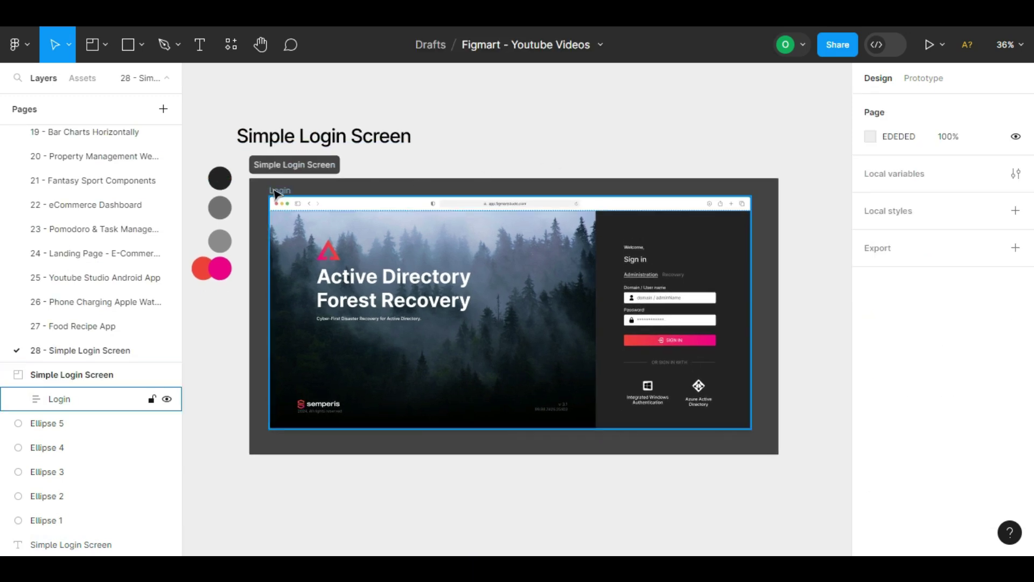
left_click_drag(272, 190, 772, 447)
left_click(489, 137)
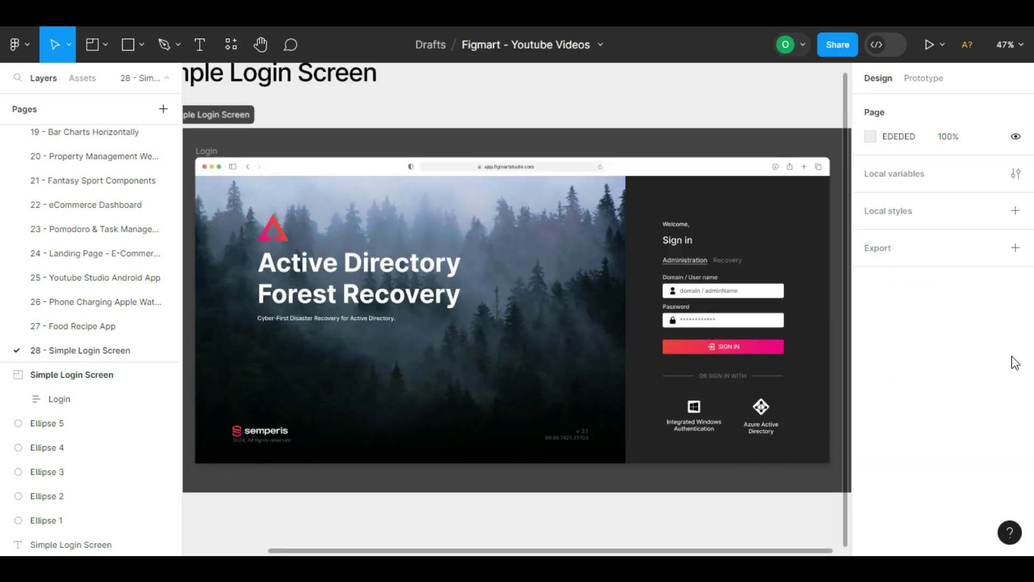